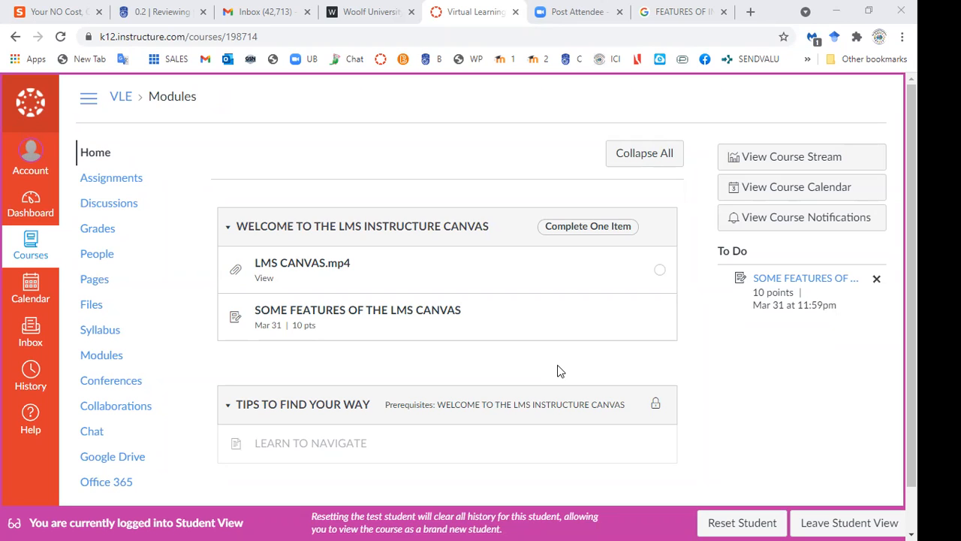
left_click_drag(560, 371, 493, 307)
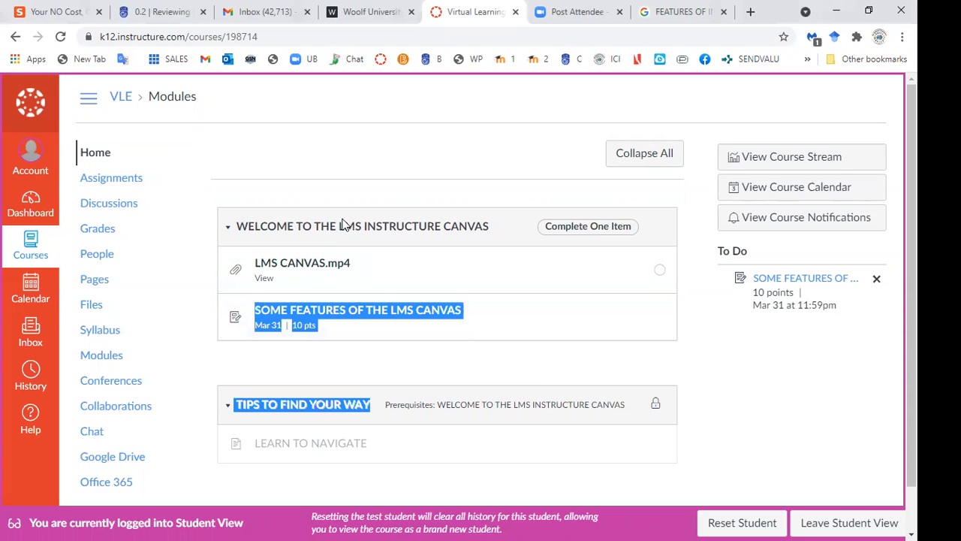
left_click(377, 167)
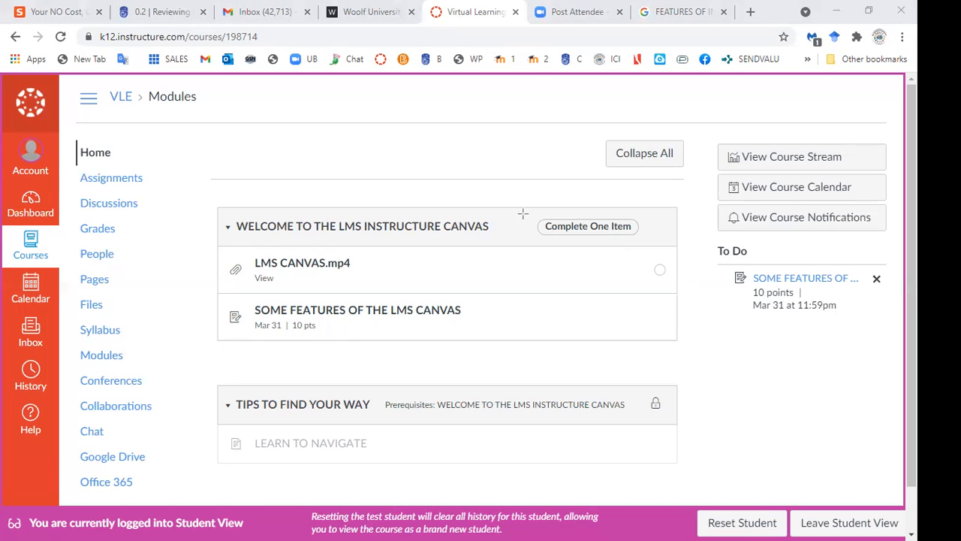
Step: Draw rectangles around the Complete One Item badge and the padlock, and place the label INITIAL MODULE above the first module
mouse_move(522, 210)
left_mouse_down()
mouse_move(547, 260)
mouse_move(671, 261)
left_mouse_up()
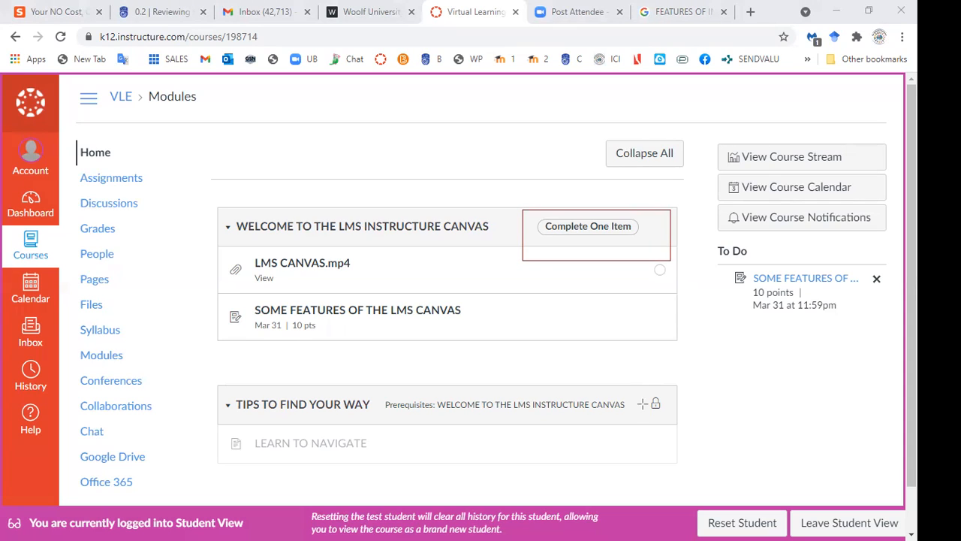
mouse_move(637, 387)
left_mouse_down()
mouse_move(656, 427)
mouse_move(681, 424)
left_mouse_up()
left_click(443, 195)
type("INI")
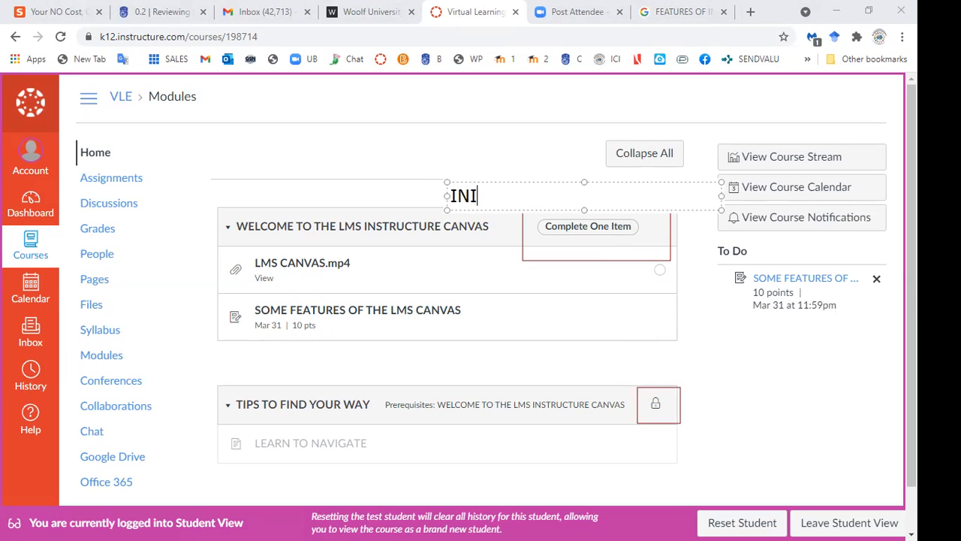
type("TIAL MODULE")
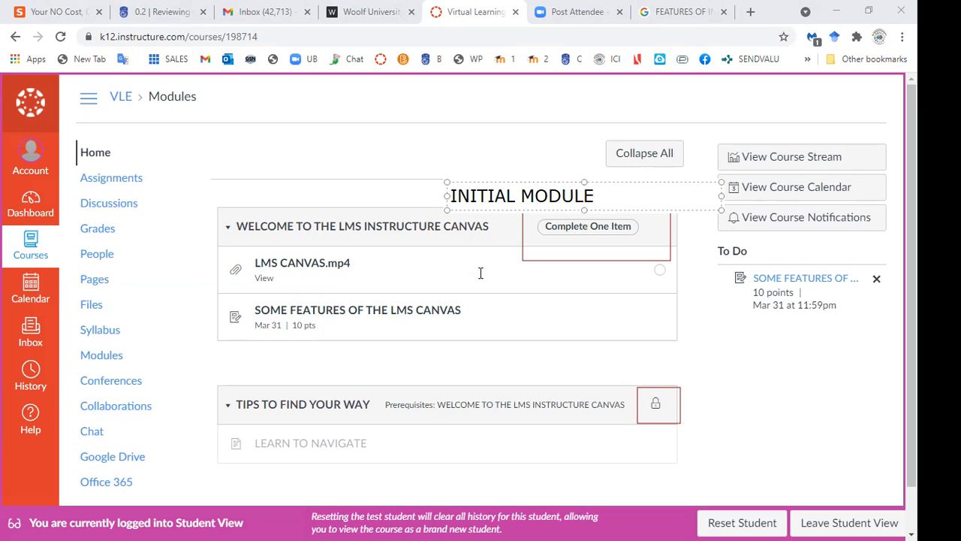
Step: Place the text label PREREQUISITE just above the TIPS TO FIND YOUR WAY module
left_click(516, 372)
left_click(516, 371)
type("PREREQUI")
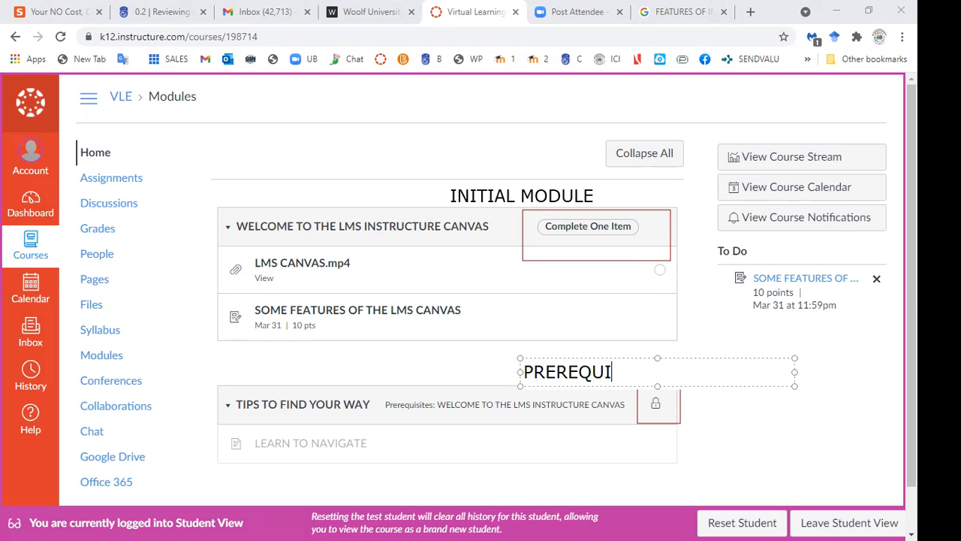
type("SITE")
left_click(656, 457)
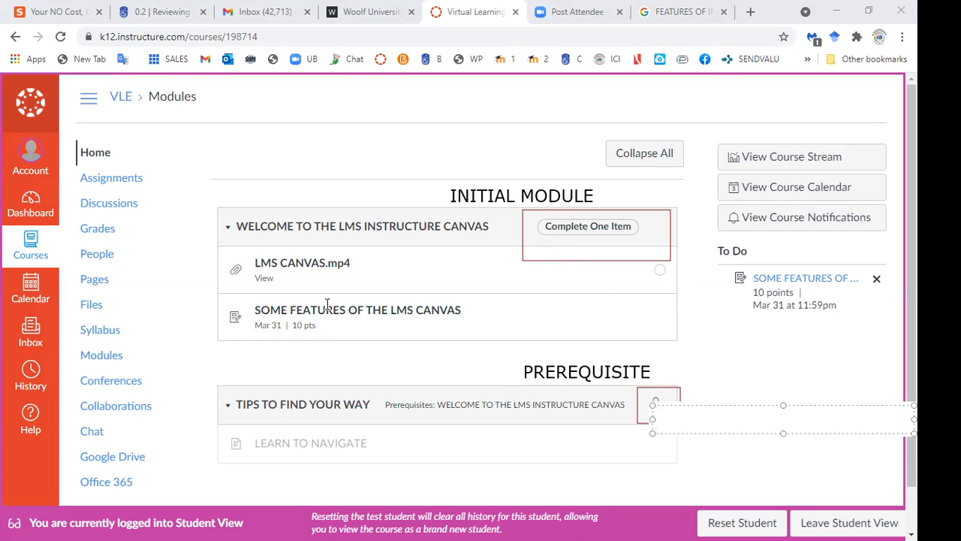
left_click(689, 389)
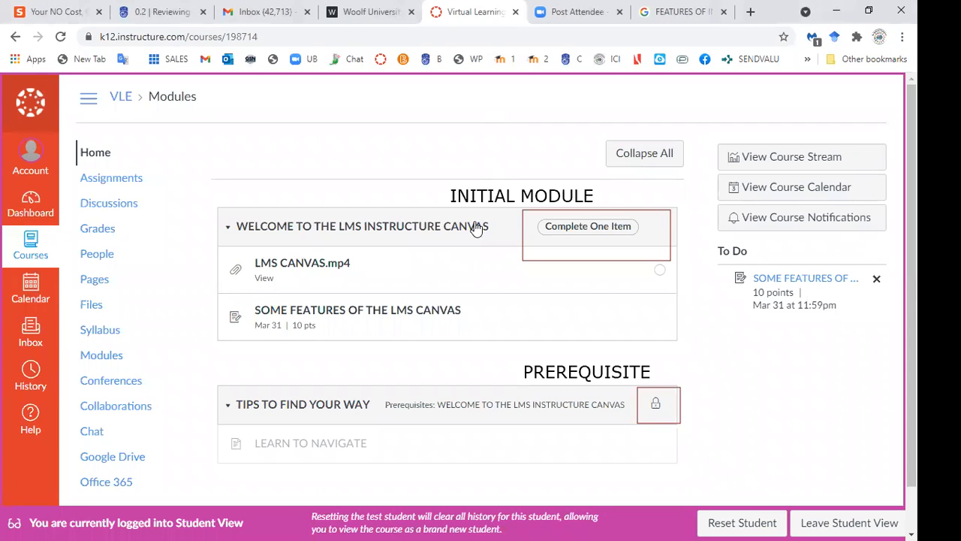
Step: Leave Student View, and temporarily outline the course page's Student View control with a rectangle, erasing it again
left_click(841, 525)
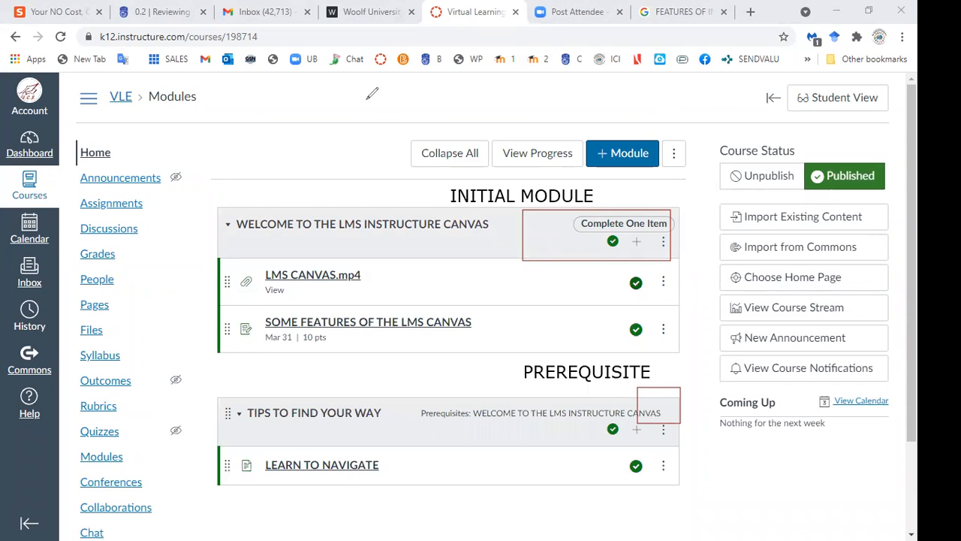
mouse_move(785, 82)
left_mouse_down()
mouse_move(798, 121)
mouse_move(894, 118)
left_mouse_up()
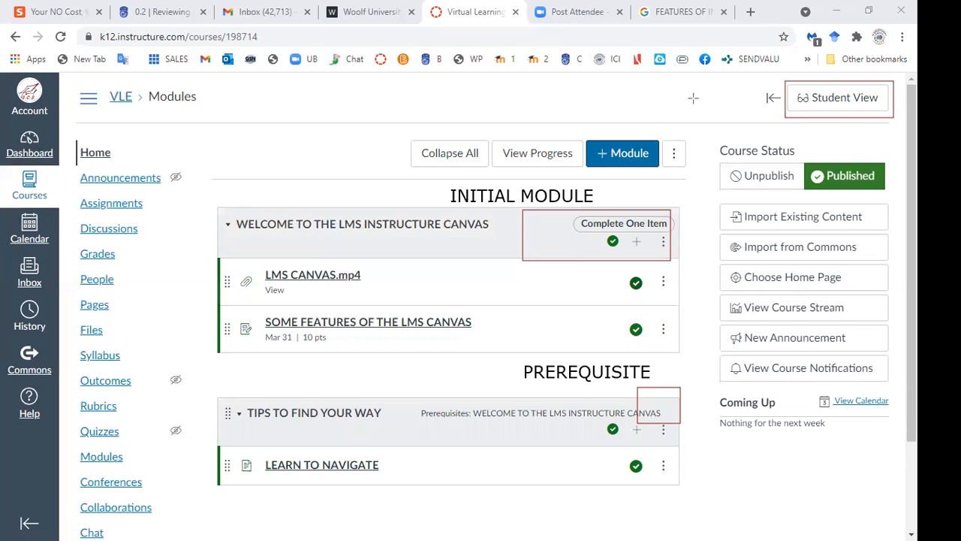
left_click(807, 80)
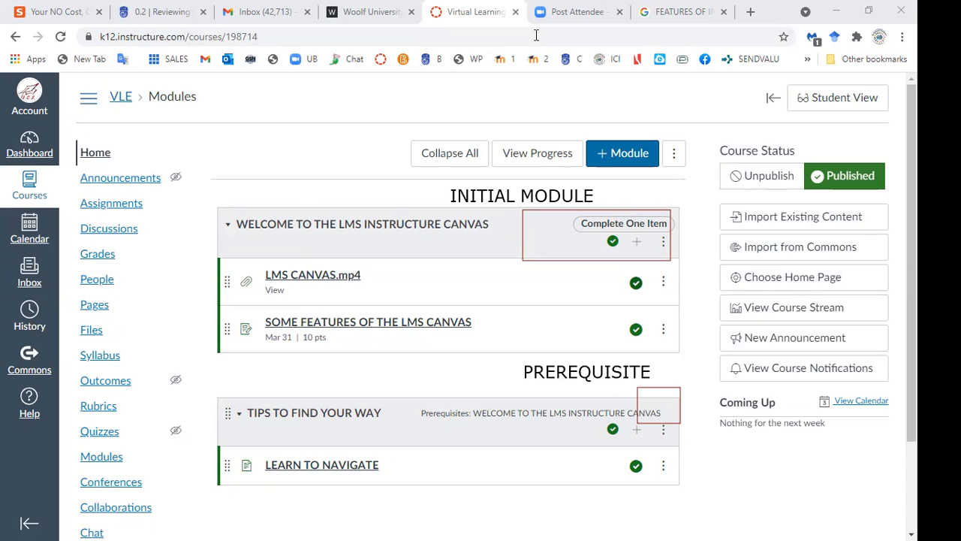
Step: Erase the INITIAL MODULE and PREREQUISITE labels and the rectangles drawn beside the two modules
left_click(554, 202)
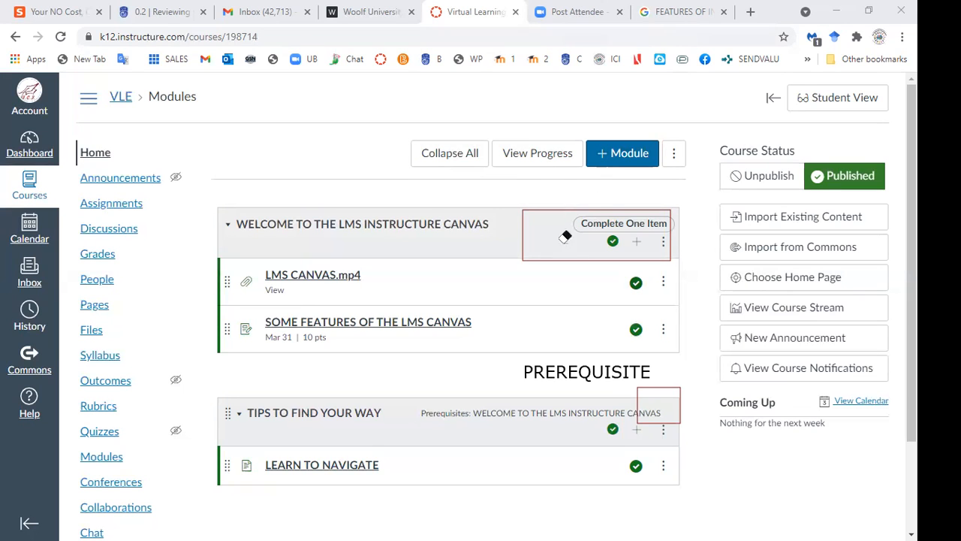
left_click(581, 259)
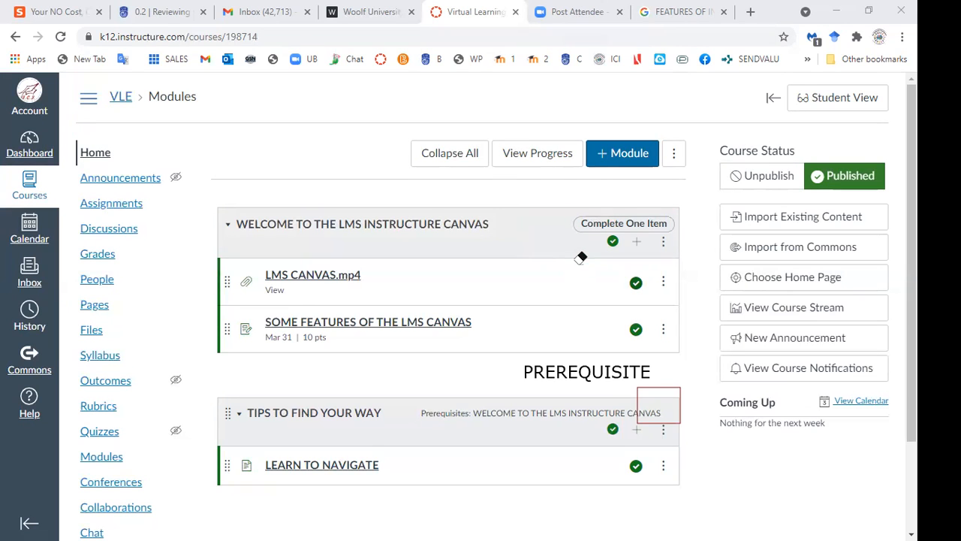
left_click(671, 383)
left_click(670, 384)
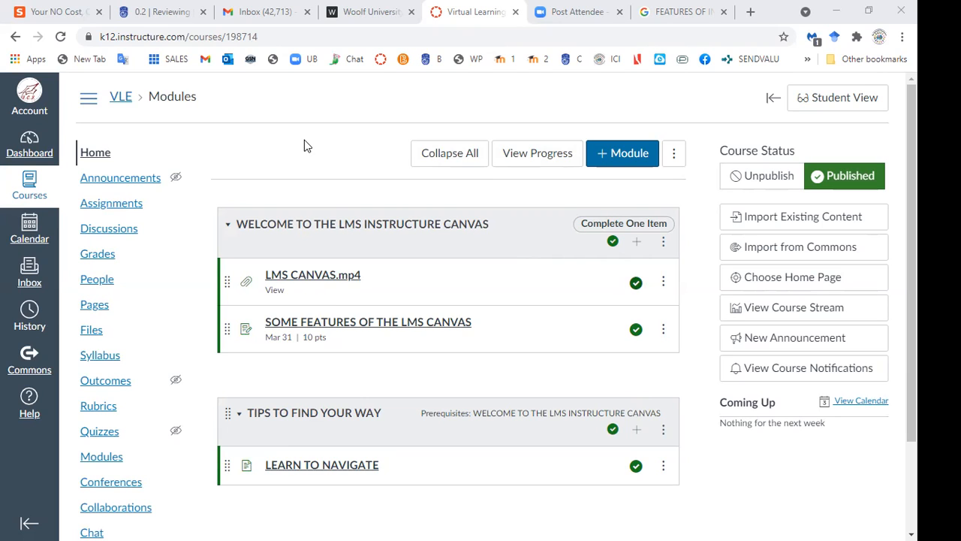
Step: Add a new course module named COMMUNICATION
left_click(622, 157)
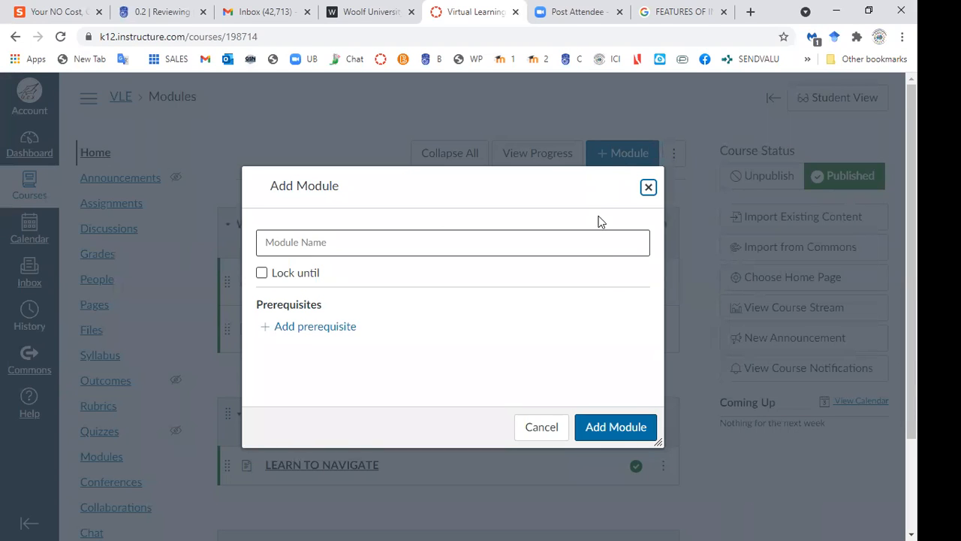
left_click(568, 248)
type("COMMUNITA")
key("BackSpace")
key("BackSpace")
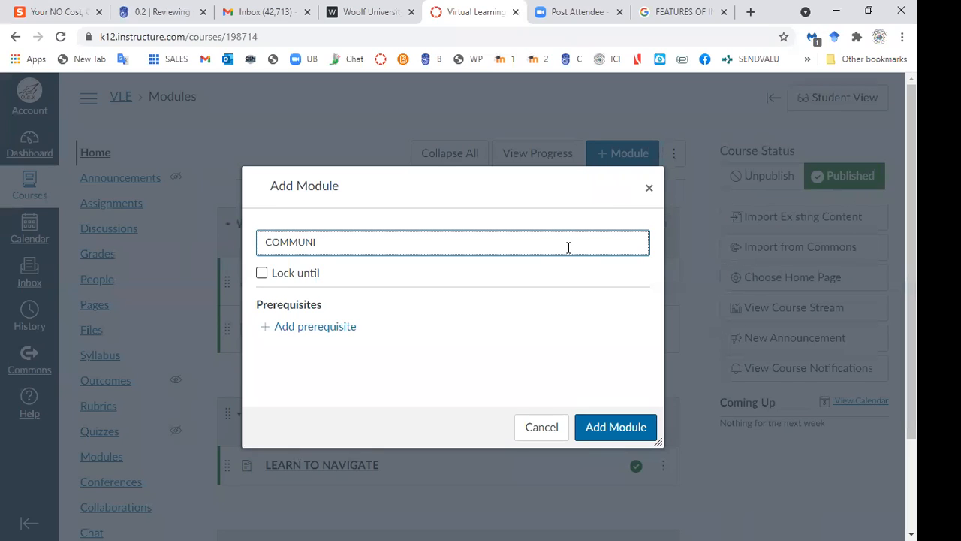
type("CATIOPN")
key("BackSpace")
key("BackSpace")
type("N")
left_click(626, 429)
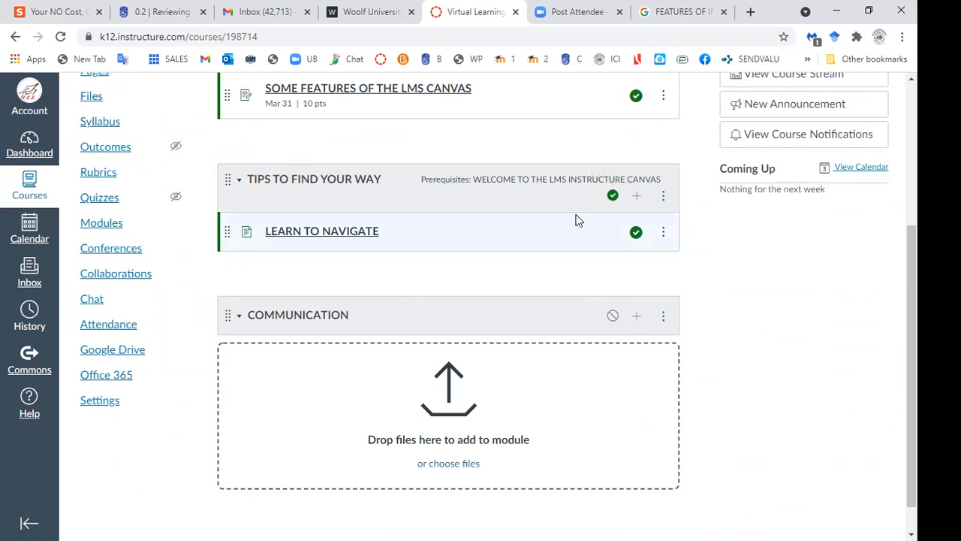
Step: Try to add a newly created page to the COMMUNICATION module without giving it a name
left_click(636, 319)
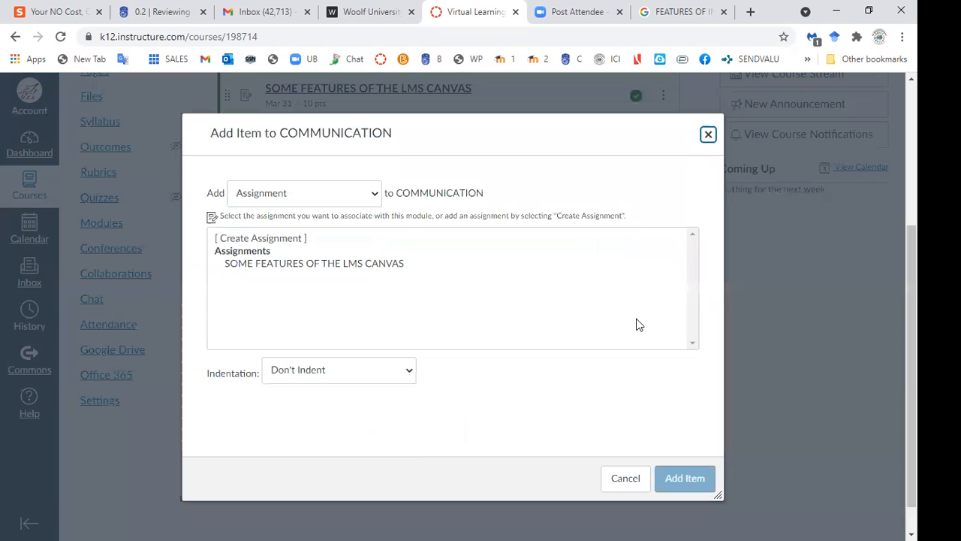
left_click(373, 195)
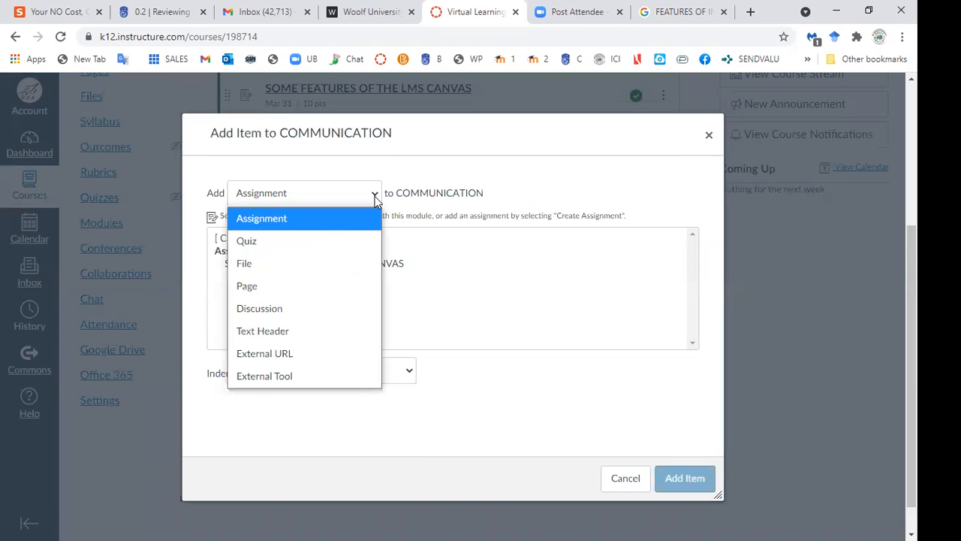
left_click(335, 287)
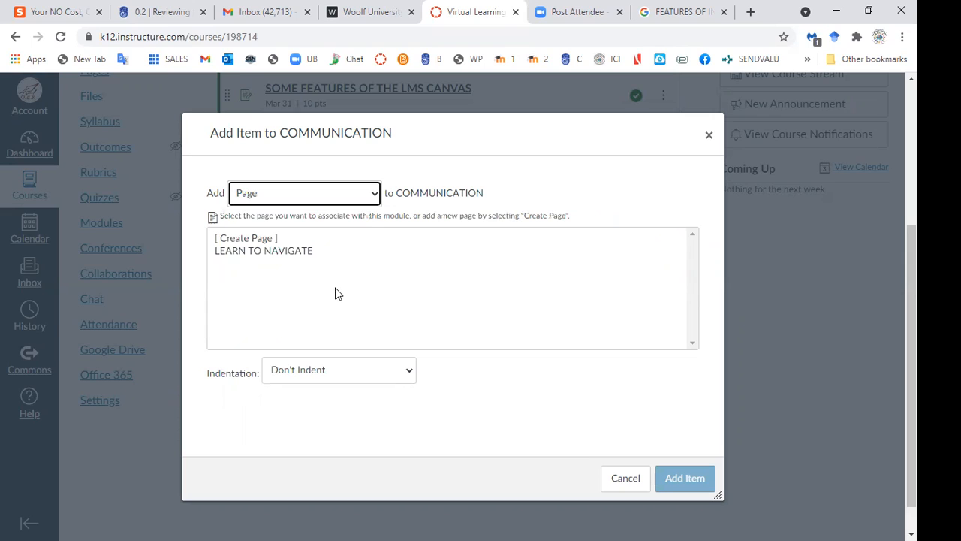
left_click(272, 238)
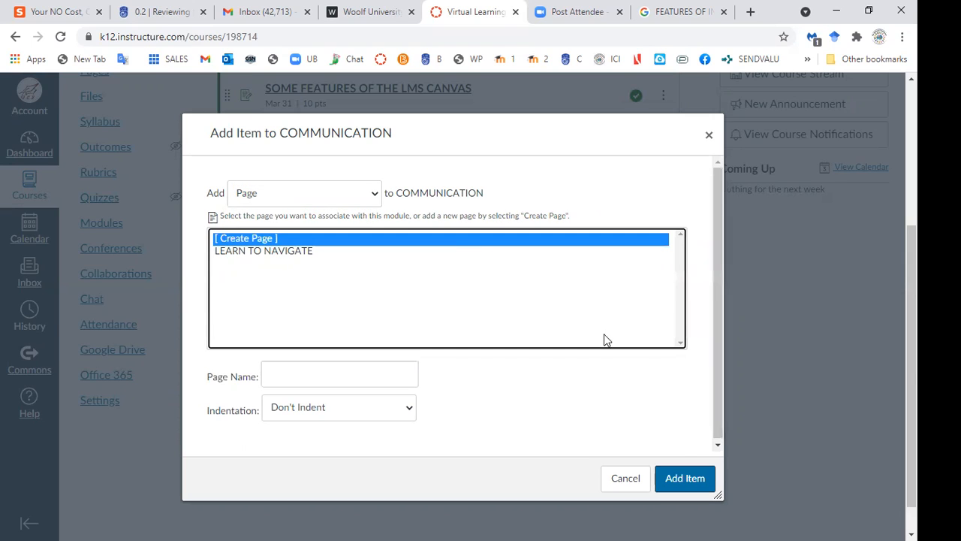
left_click(696, 488)
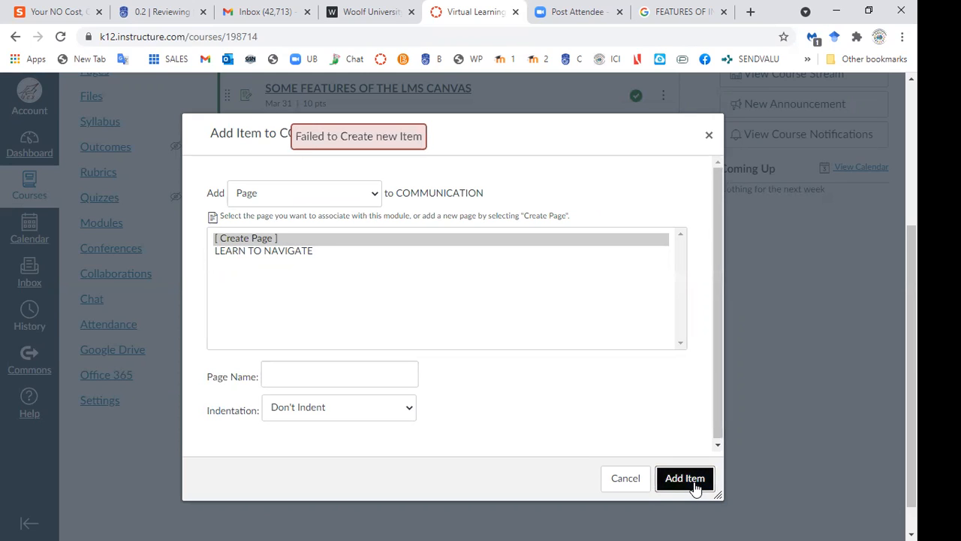
Step: Retry adding the unnamed new page to the COMMUNICATION module, choosing the Page type and Create Page again
left_click(369, 197)
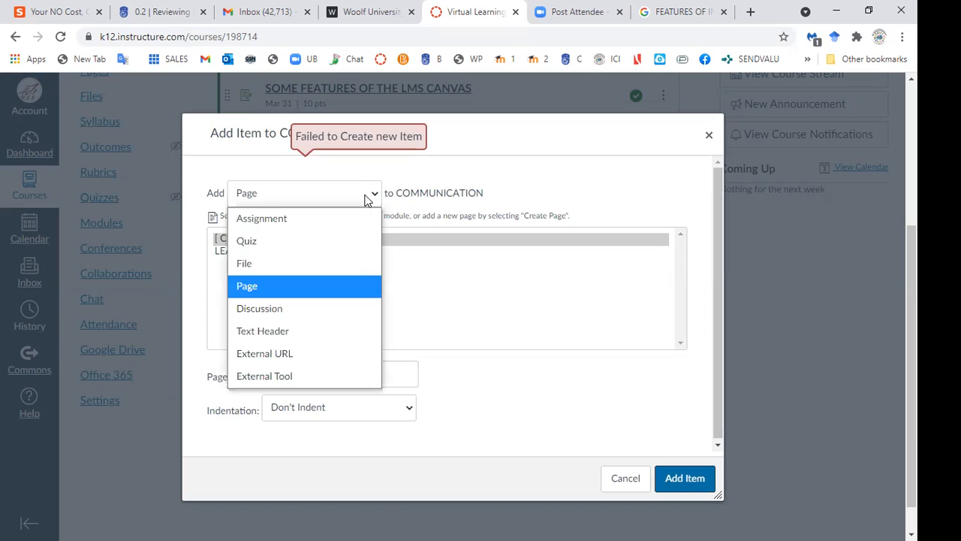
left_click(332, 287)
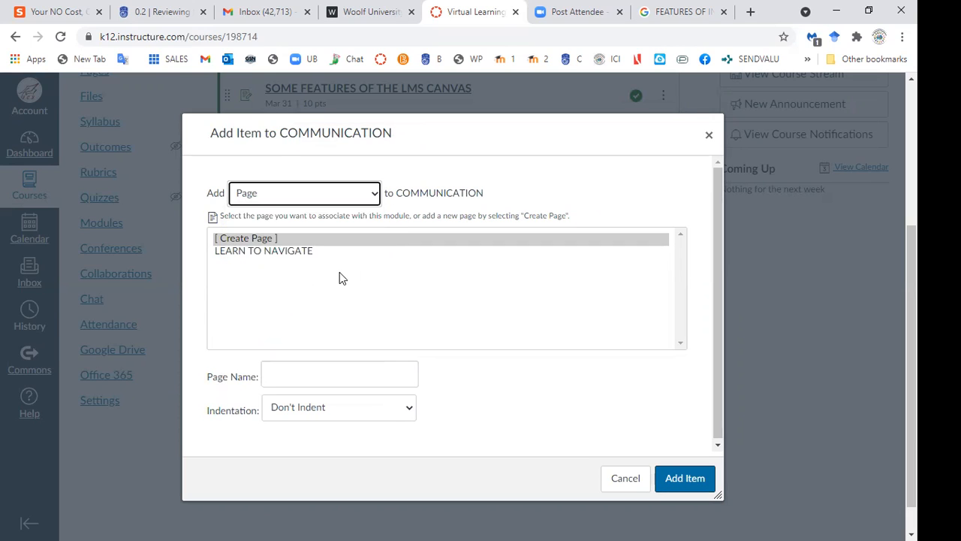
left_click(681, 479)
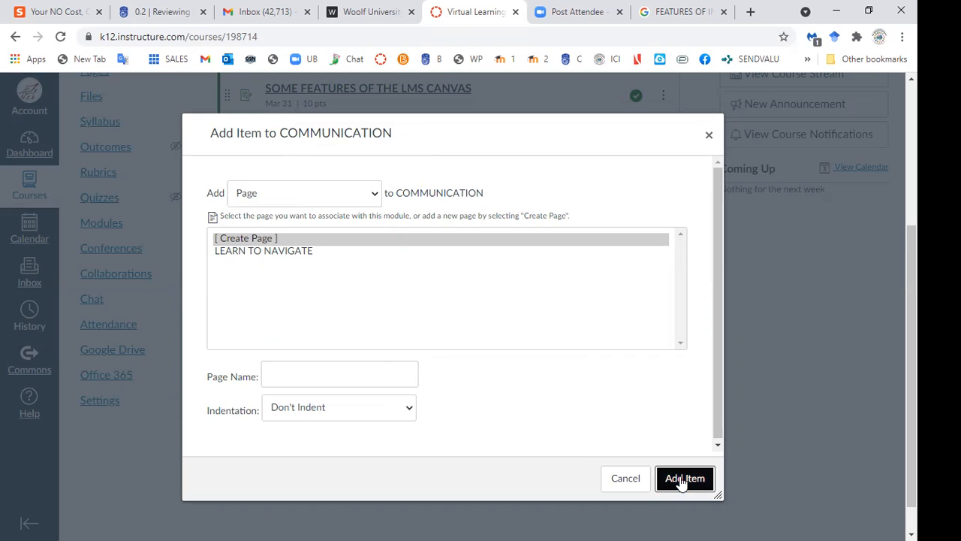
left_click(374, 194)
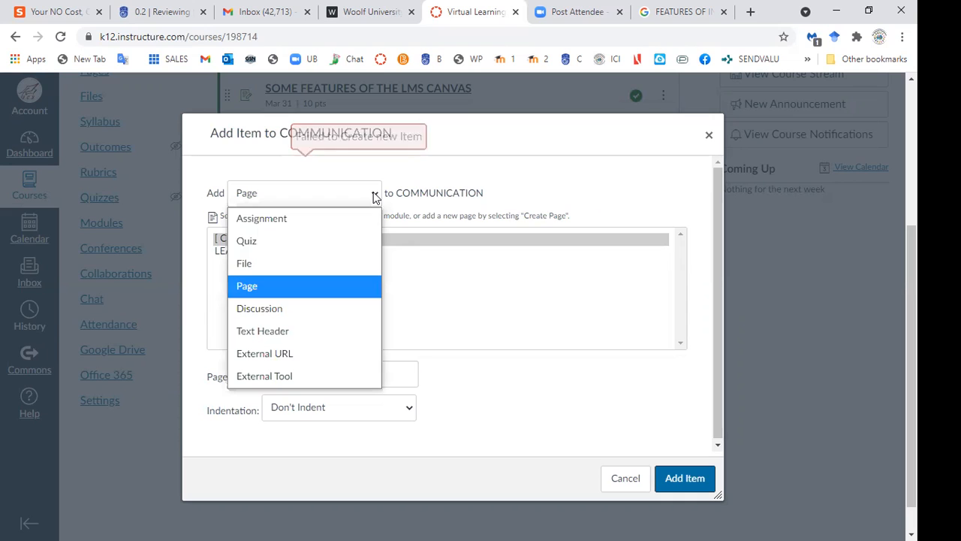
left_click(363, 290)
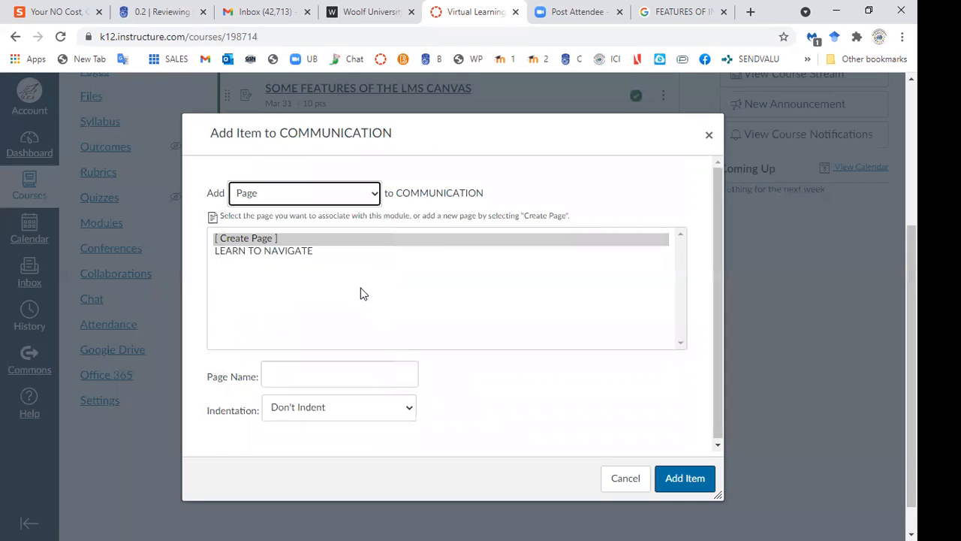
left_click(324, 241)
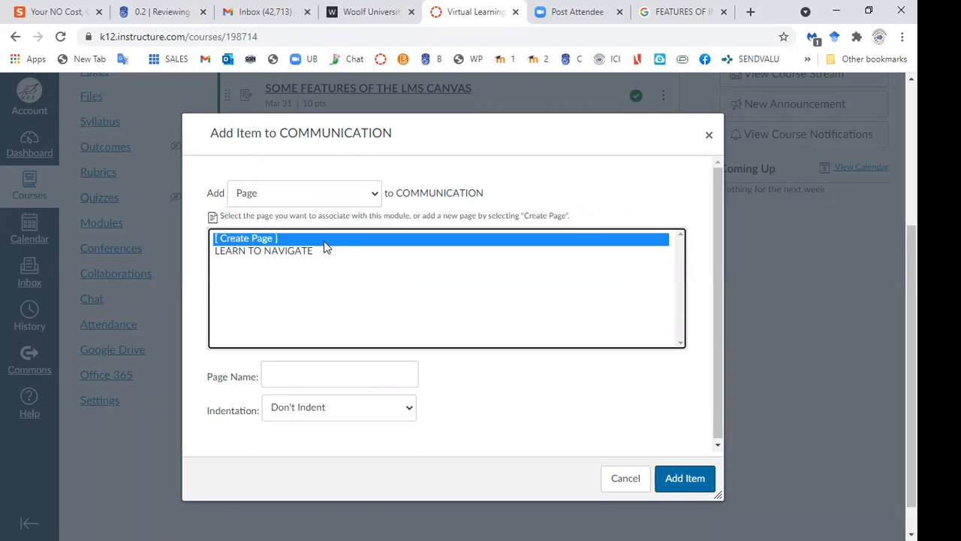
left_click(674, 481)
left_click(674, 481)
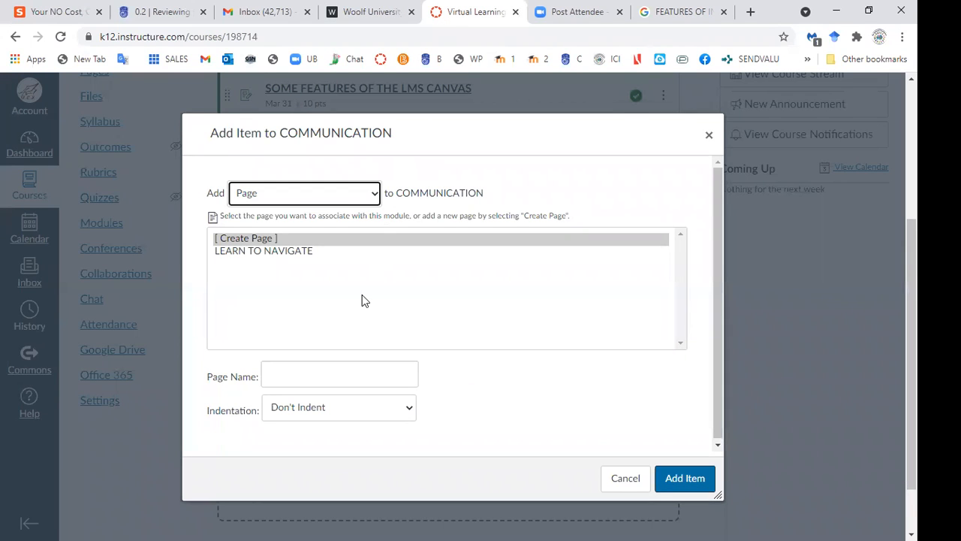
Step: Name the new page HOW TO USE THE COMMUNICATION FEATURES and add it to the COMMUNICATION module
left_click(344, 380)
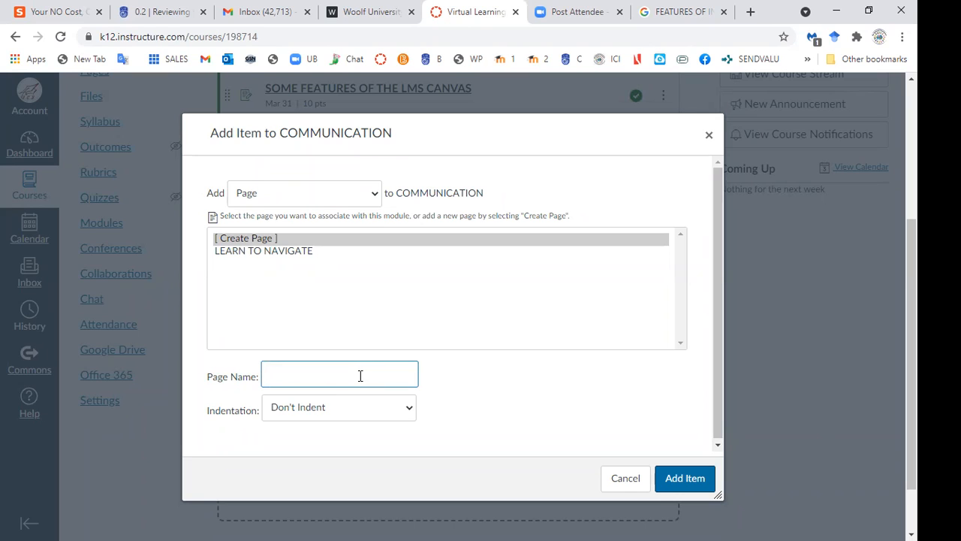
type("HOW T")
type("O USE THE C")
type("O")
type("MMUNICATION")
type(" FEA")
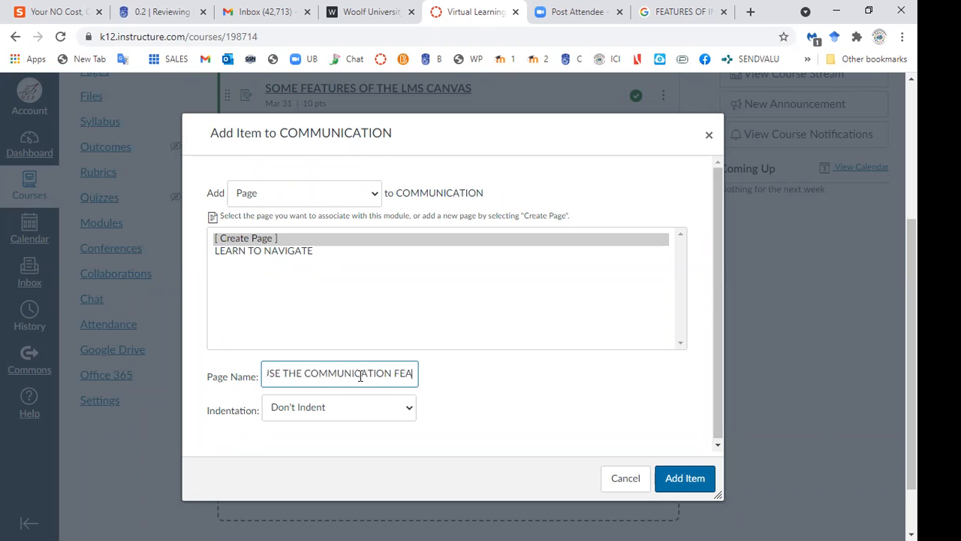
type("TURES")
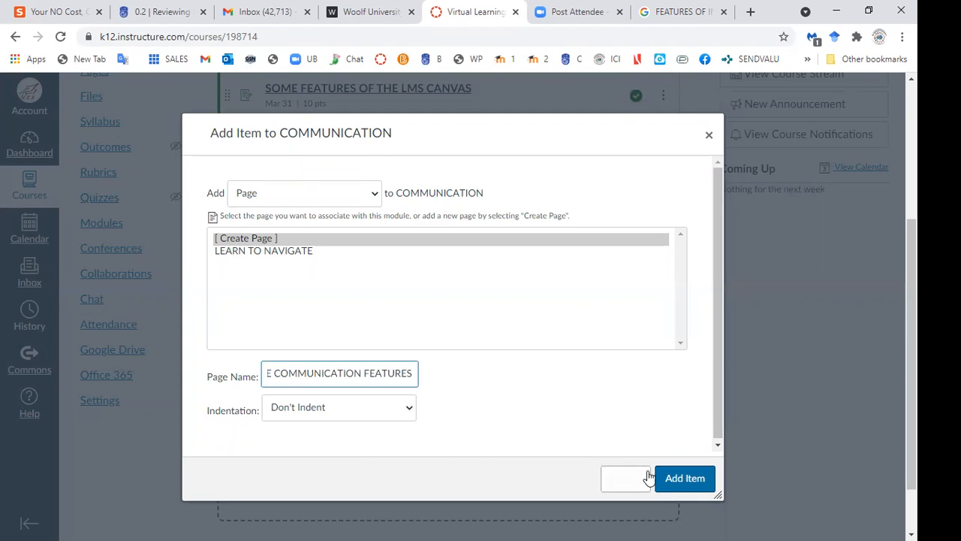
left_click(683, 486)
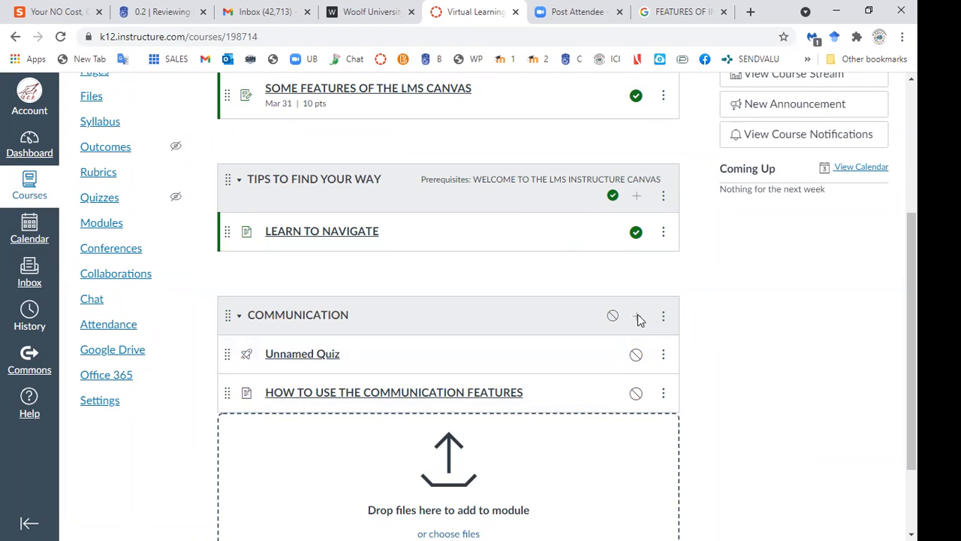
Step: Create a new assignment named CREATE AN ANNOUNCEMENT and add it to the COMMUNICATION module without indentation
left_click(637, 316)
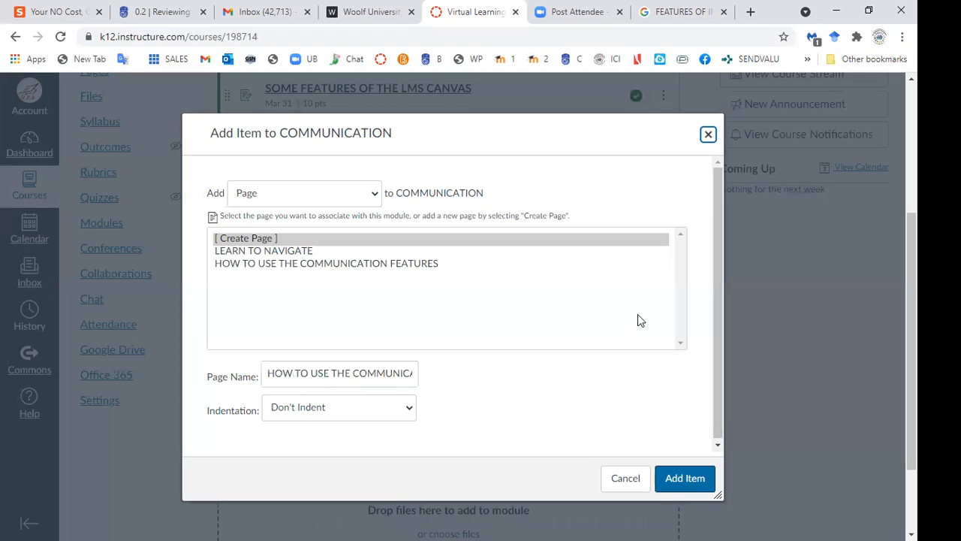
left_click(380, 195)
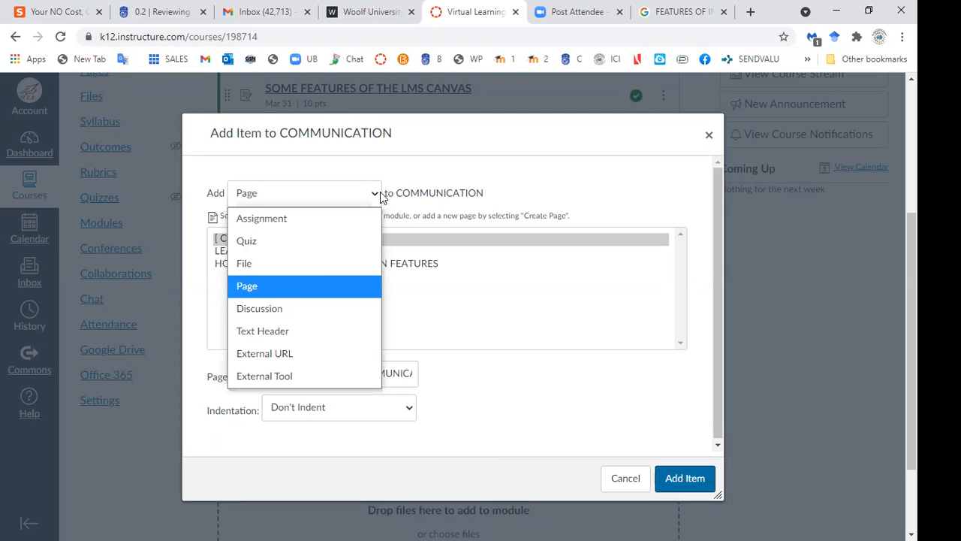
left_click(340, 229)
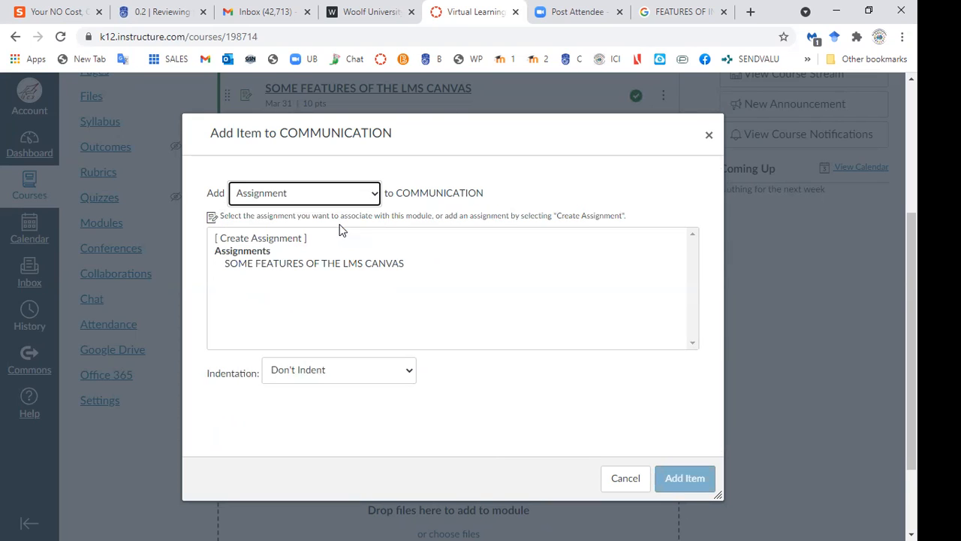
left_click(298, 241)
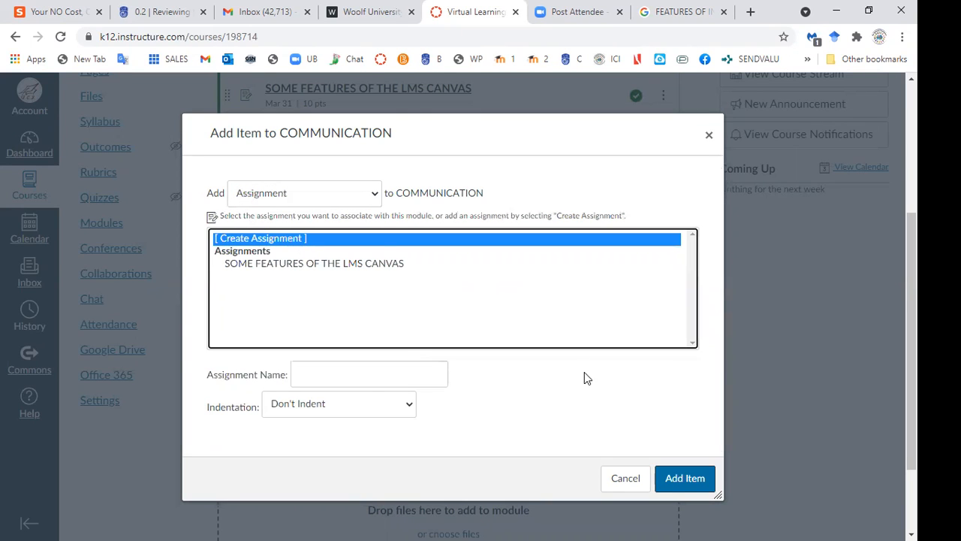
left_click(365, 380)
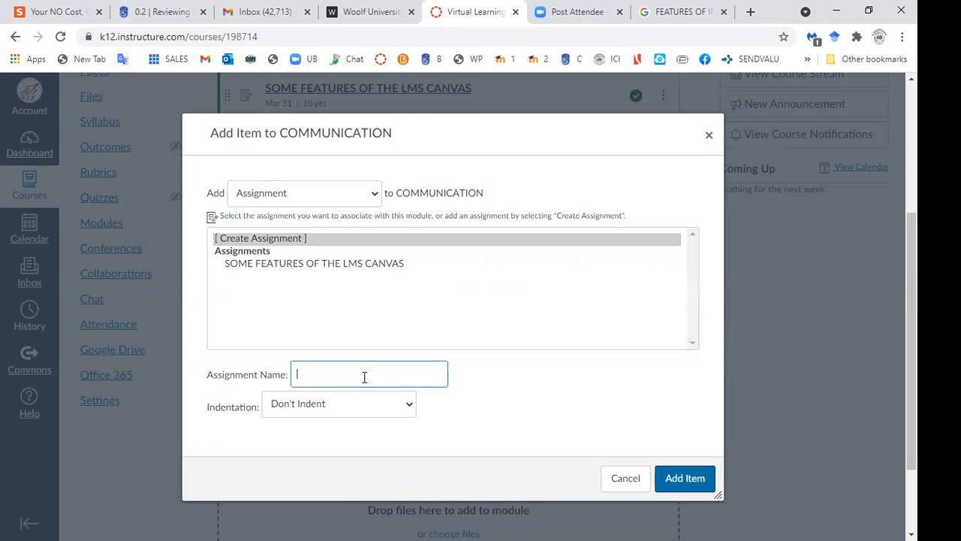
type("CREATE AN ANNOUNCEMENT")
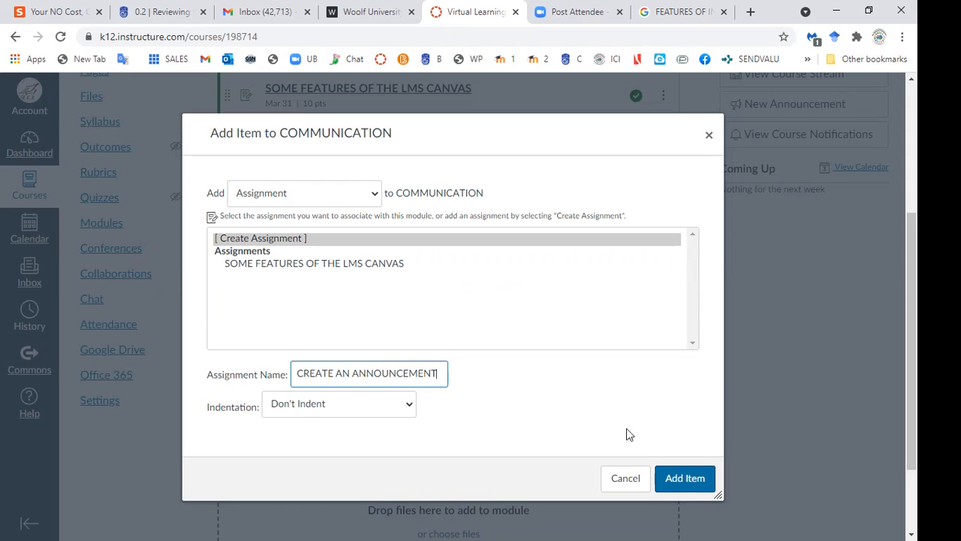
left_click(685, 480)
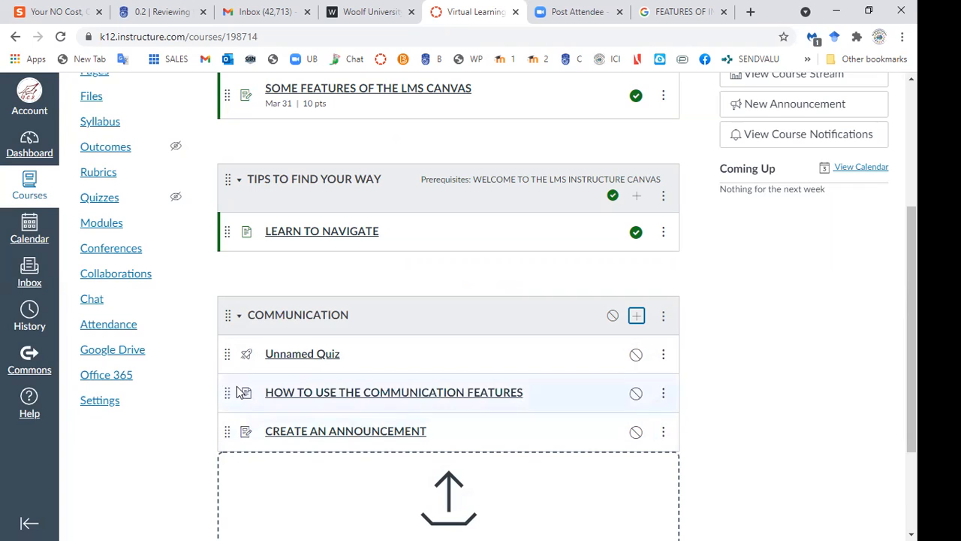
Step: Reorder the COMMUNICATION module so HOW TO USE THE COMMUNICATION FEATURES comes first, followed by CREATE AN ANNOUNCEMENT and the unnamed quiz
left_click_drag(226, 391, 221, 351)
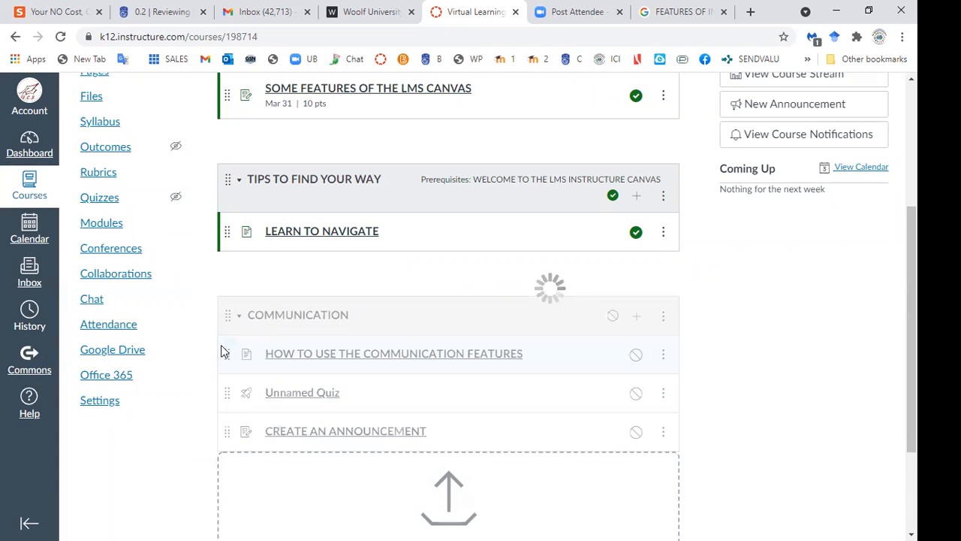
left_click_drag(226, 431, 229, 392)
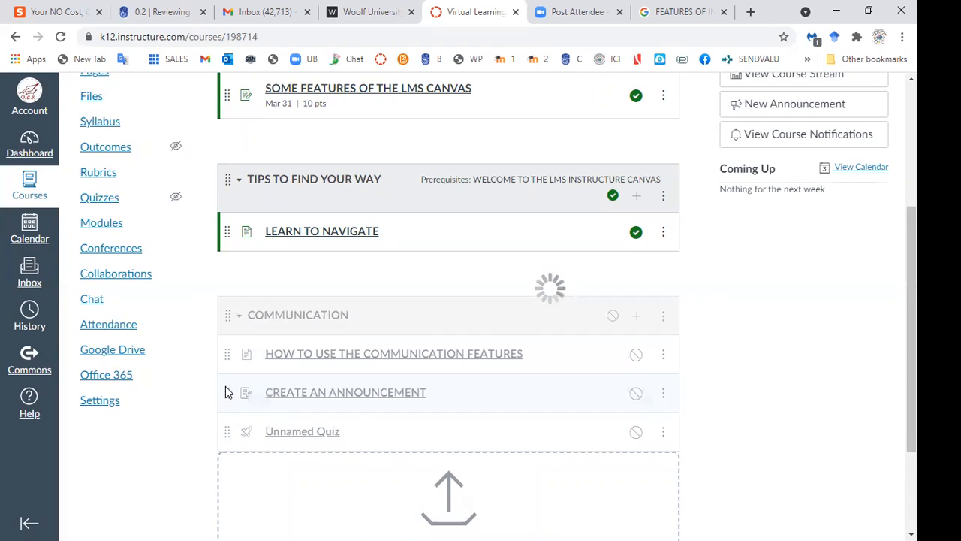
Step: Rename the unnamed quiz in the COMMUNICATION module as EFFECTIVE COMMUNICATION and save it without publishing
left_click(311, 437)
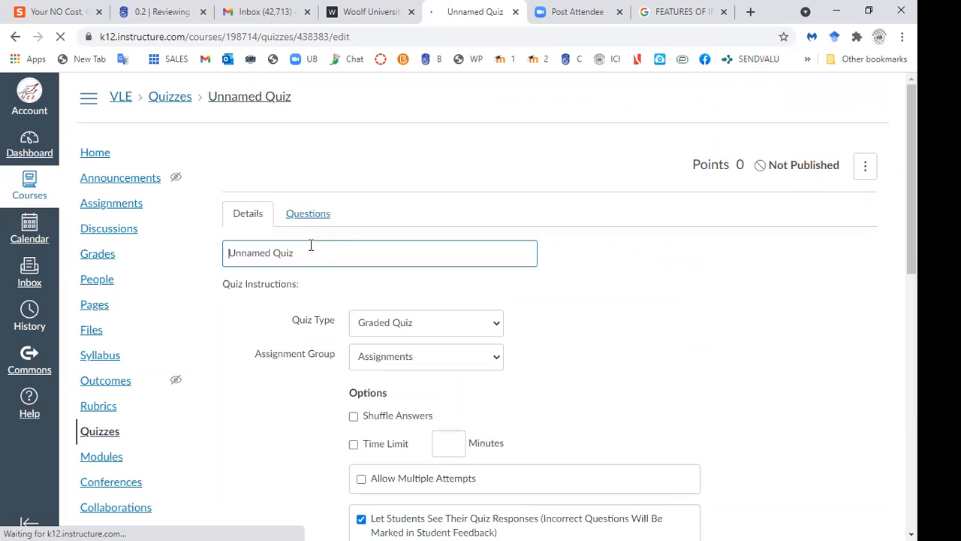
double_click(278, 255)
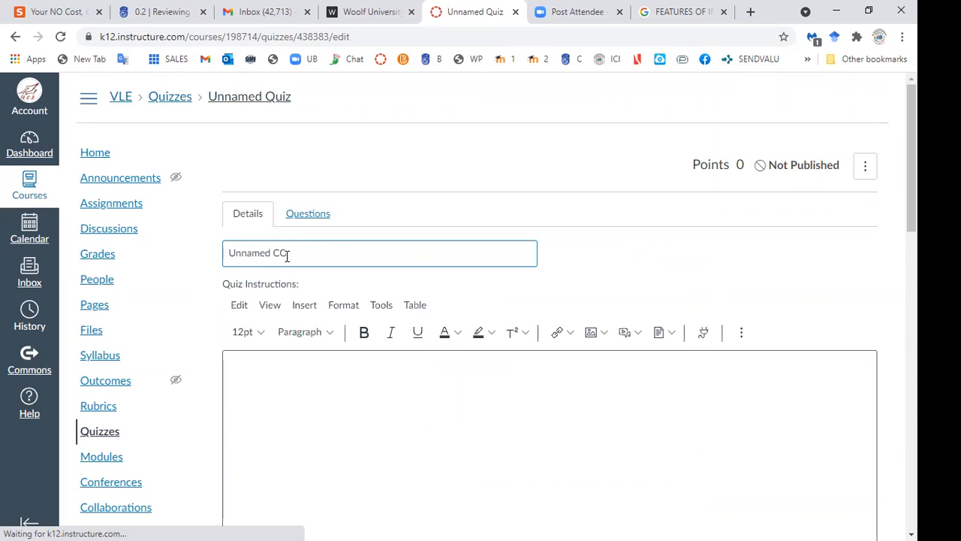
key("BackSpace")
key("BackSpace")
key("BackSpace")
key("BackSpace")
key("BackSpace")
key("BackSpace")
key("BackSpace")
key("BackSpace")
key("BackSpace")
key("BackSpace")
key("BackSpace")
key("BackSpace")
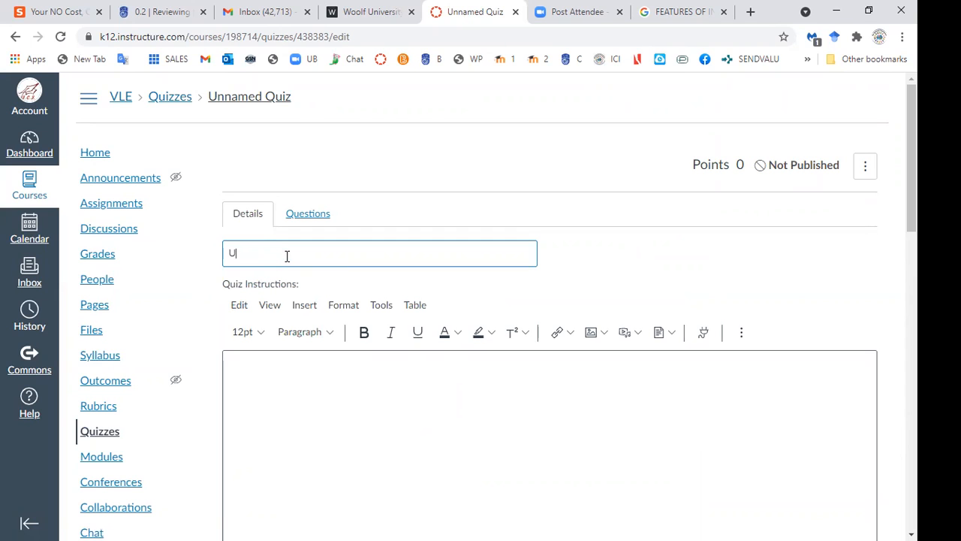
type("EFFECTIVE COMMUNICATION")
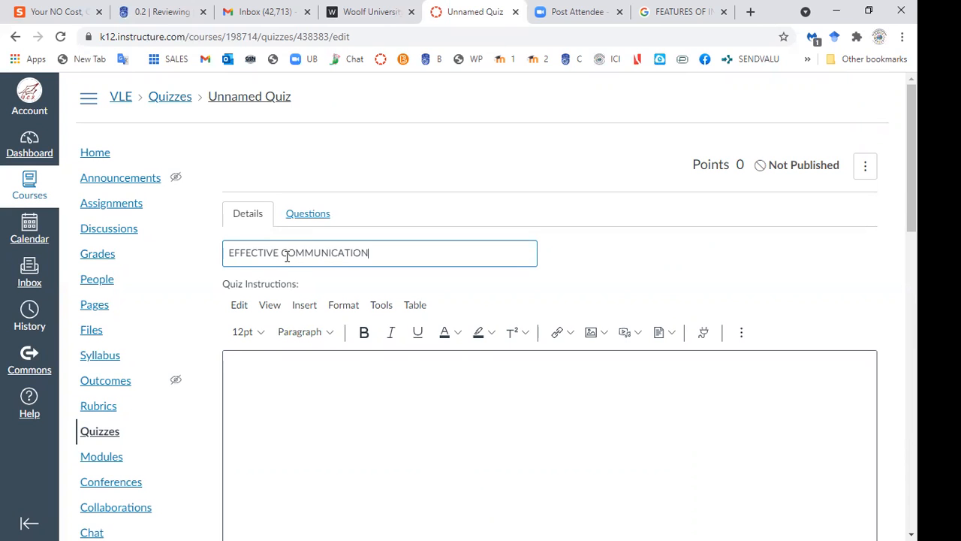
scroll(287, 256, "down", 12)
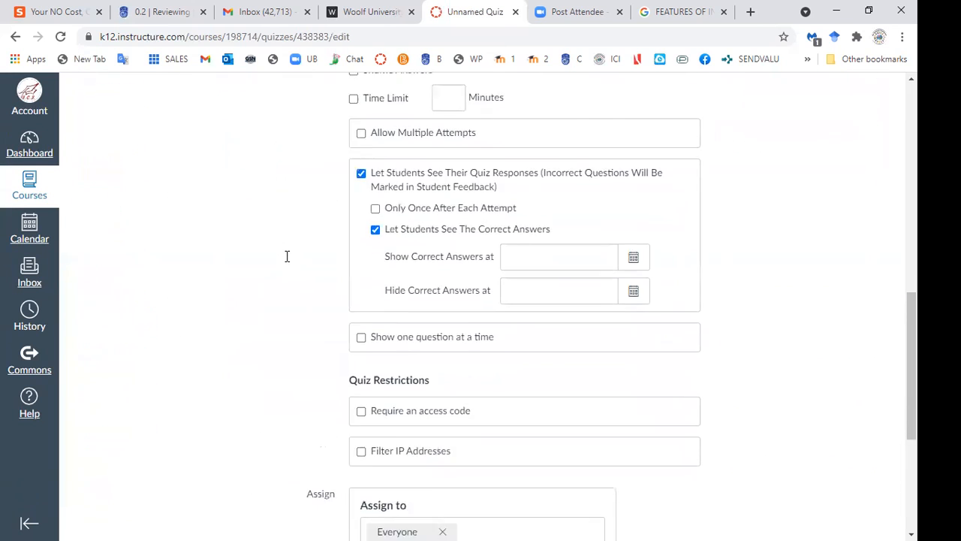
scroll(287, 256, "down", 1)
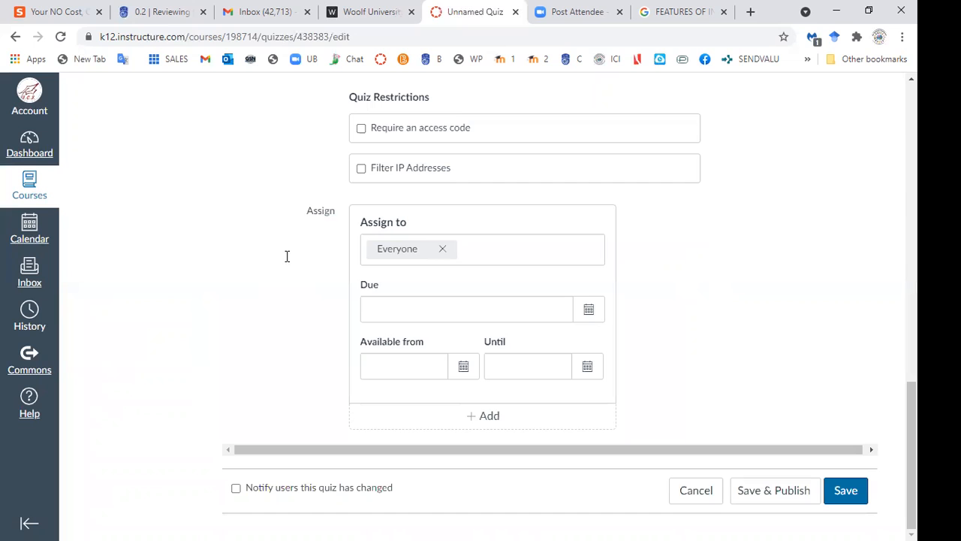
key("Return")
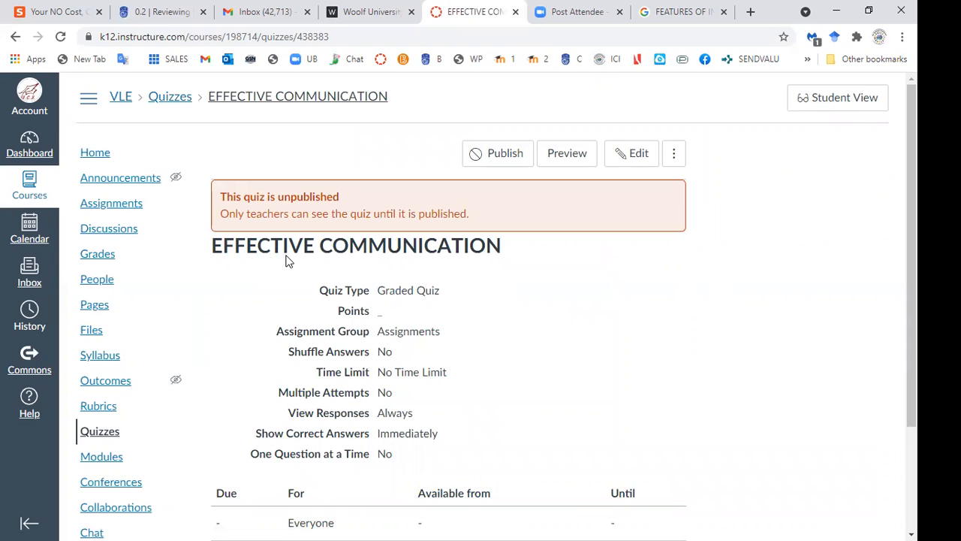
Step: Return to the course home page and review the items in all three modules
key("Return")
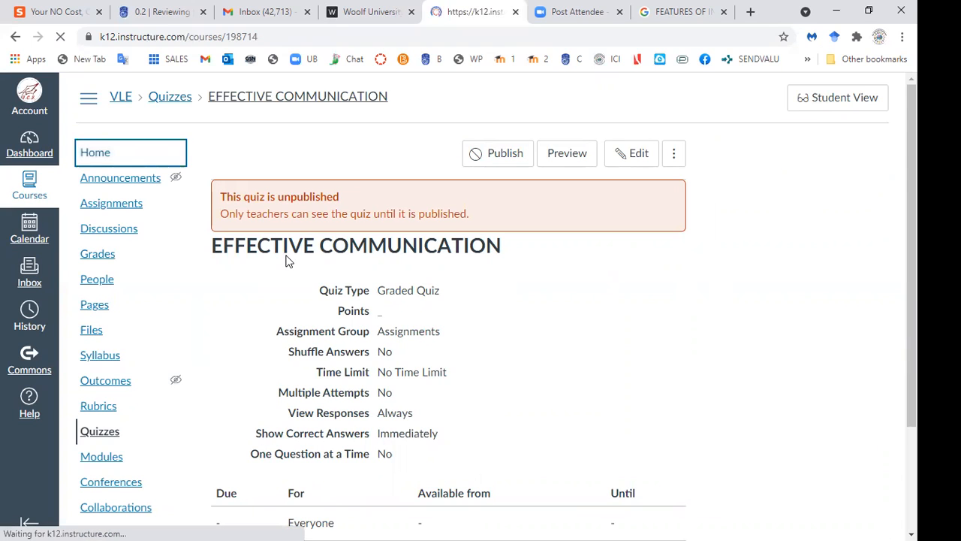
scroll(286, 261, "down", 3)
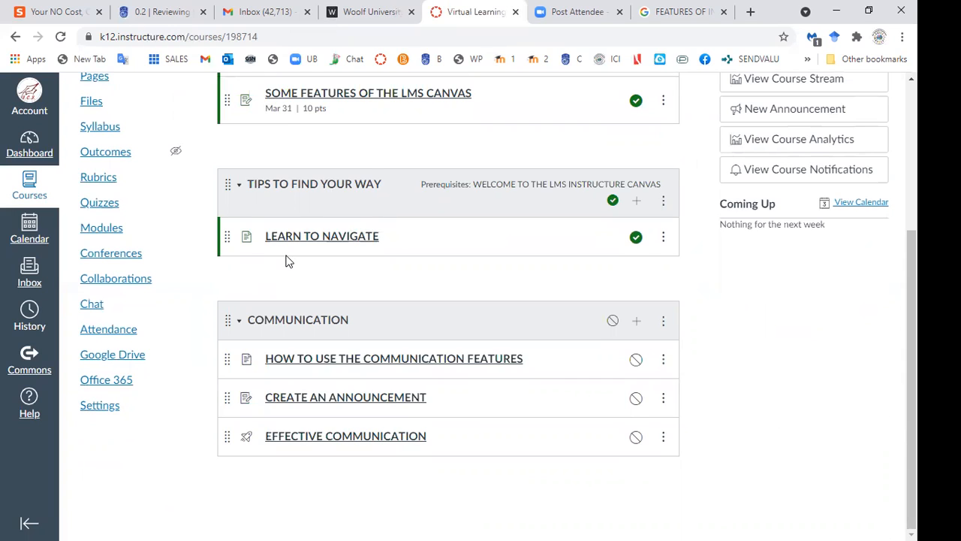
scroll(285, 260, "up", 3)
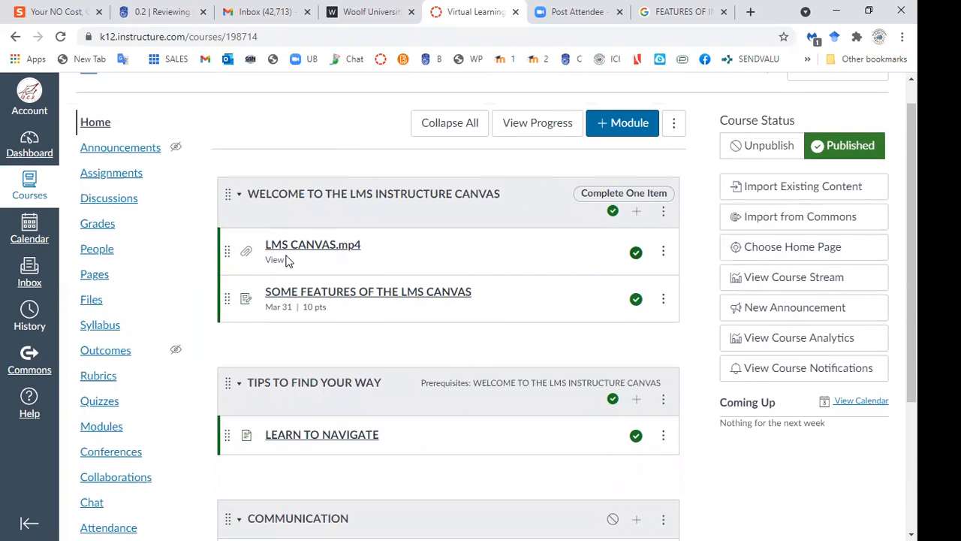
scroll(285, 260, "down", 2)
scroll(285, 261, "up", 1)
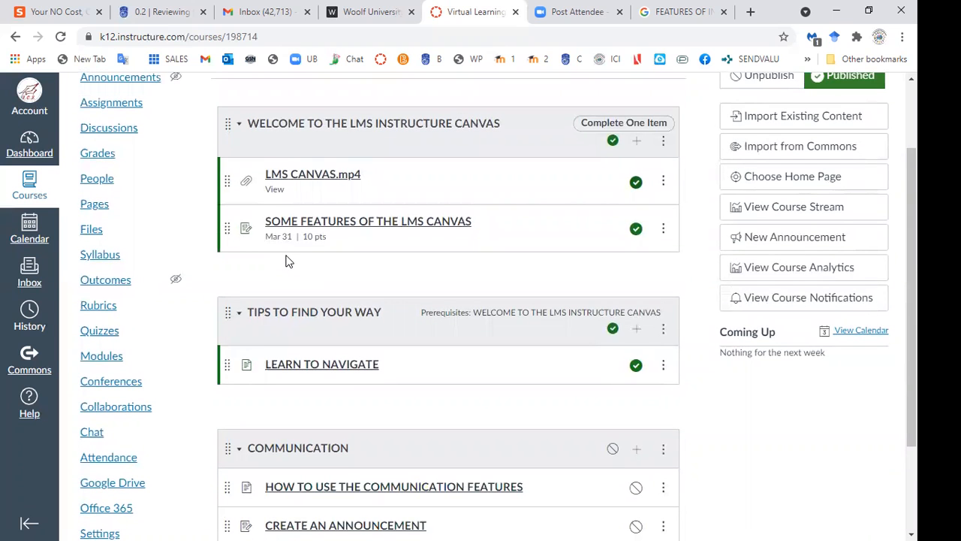
scroll(286, 261, "down", 2)
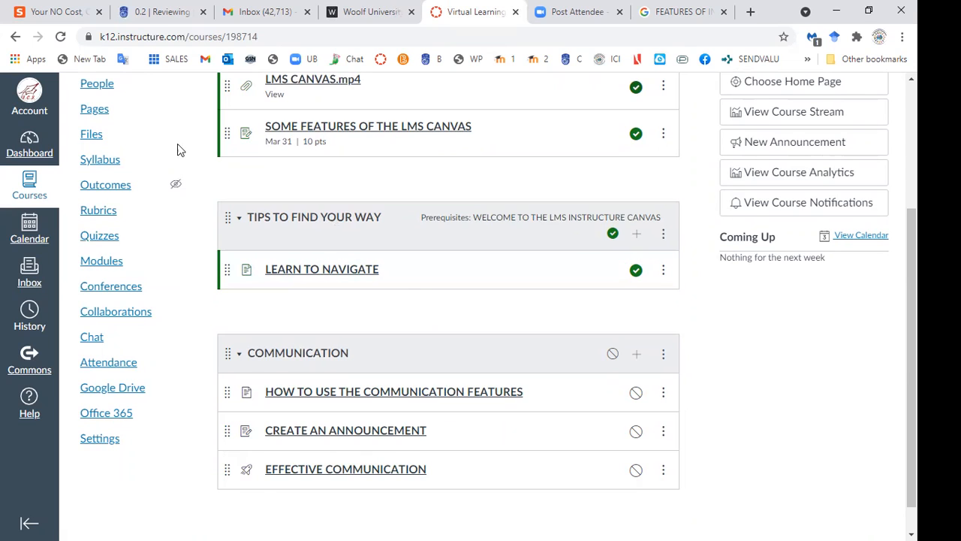
Step: View the list of all course pages and check the options available for the LEARN TO NAVIGATE page
left_click(95, 110)
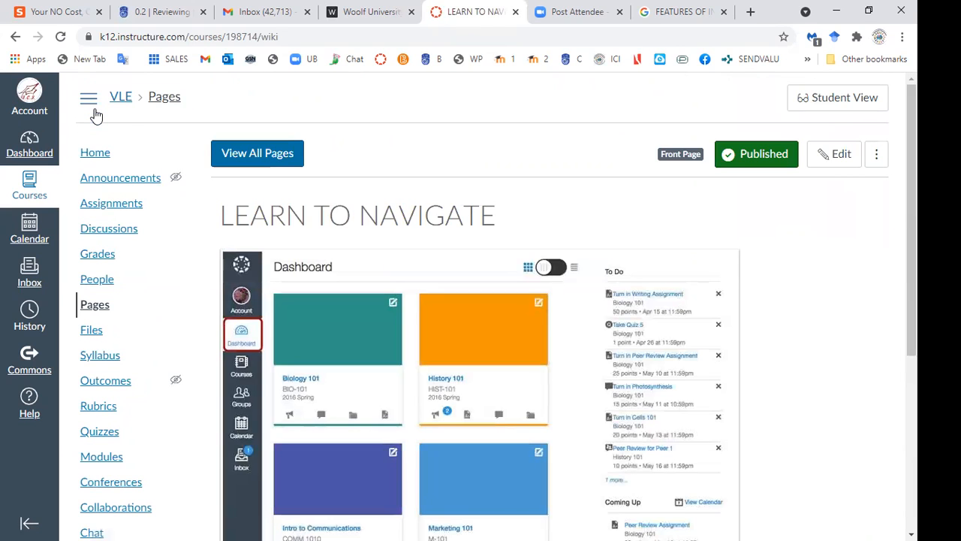
left_click(257, 153)
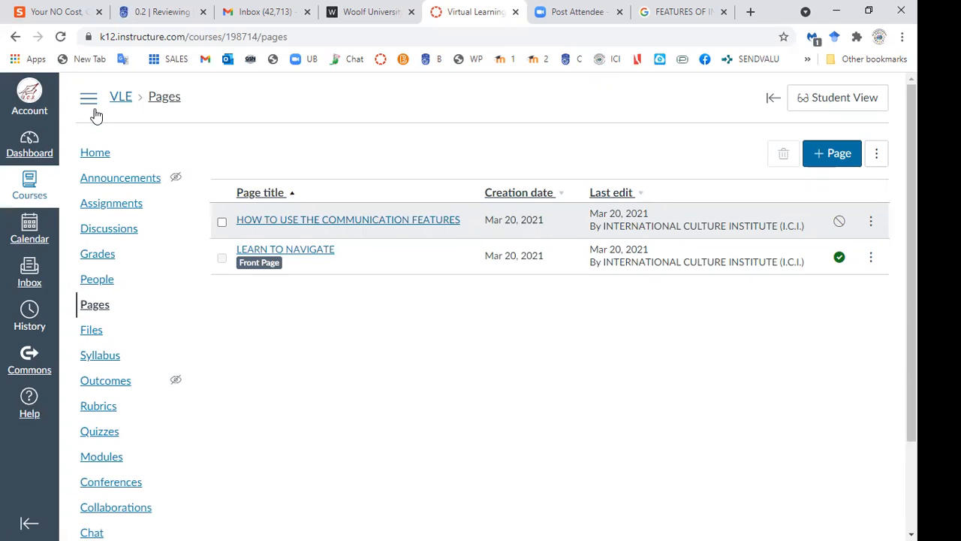
left_click(870, 261)
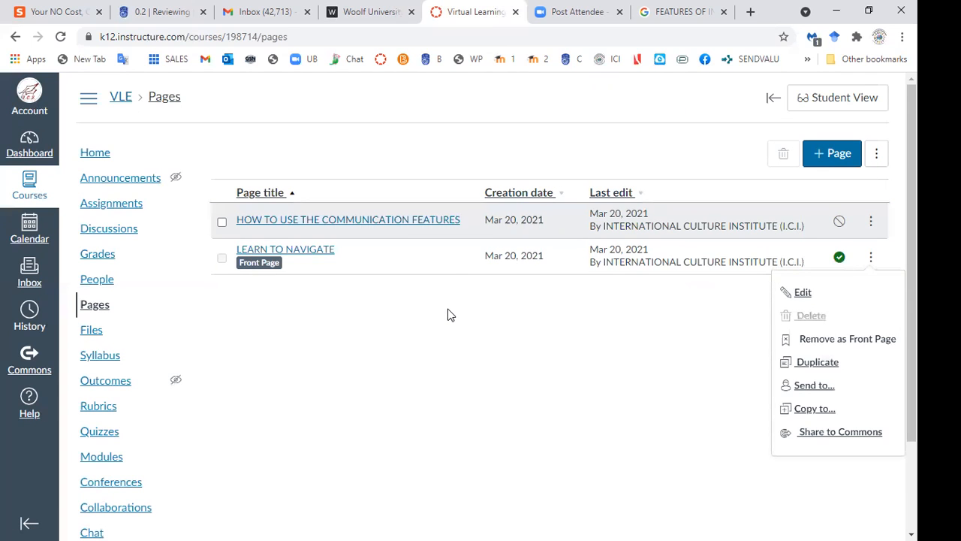
left_click(454, 106)
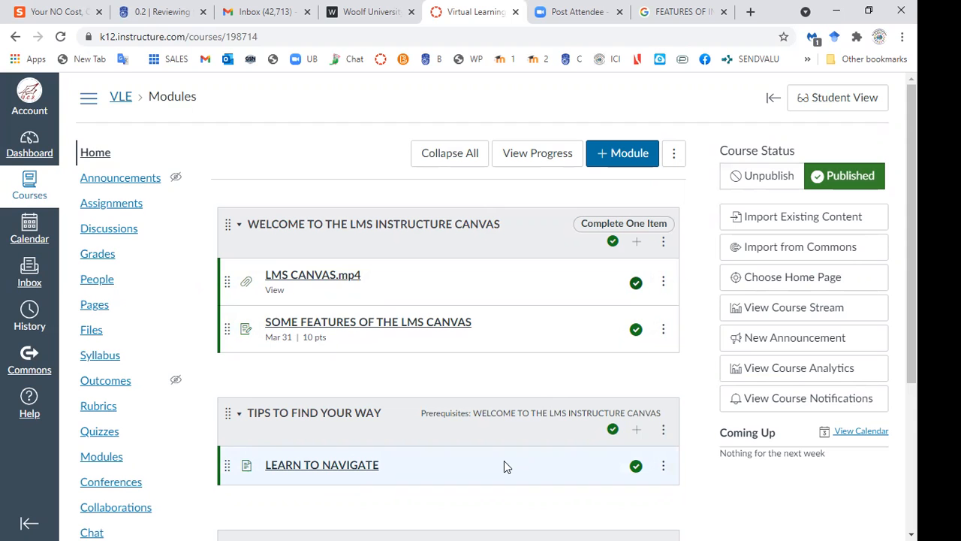
Step: Review the modules on the course home page, check how they appear in Student View, and leave Student View
scroll(504, 460, "down", 1)
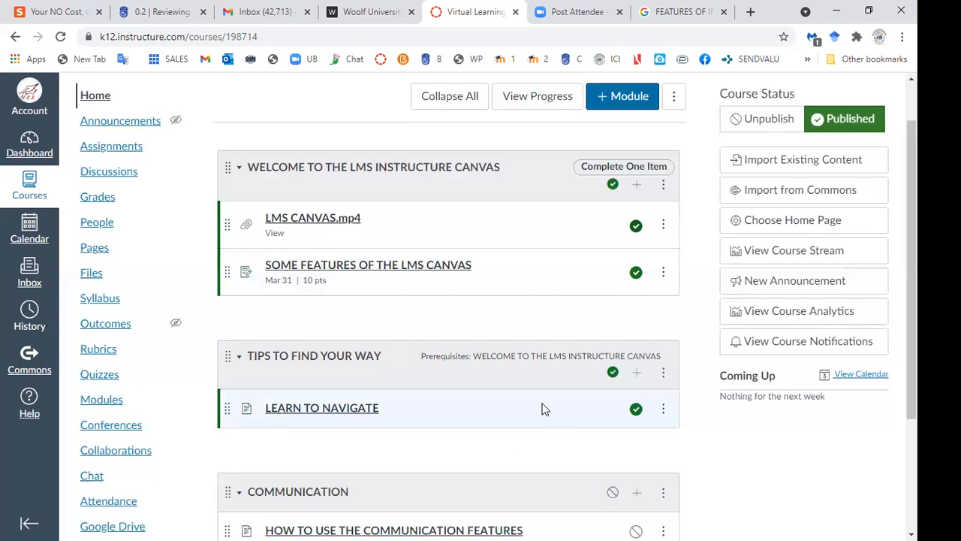
scroll(544, 409, "down", 2)
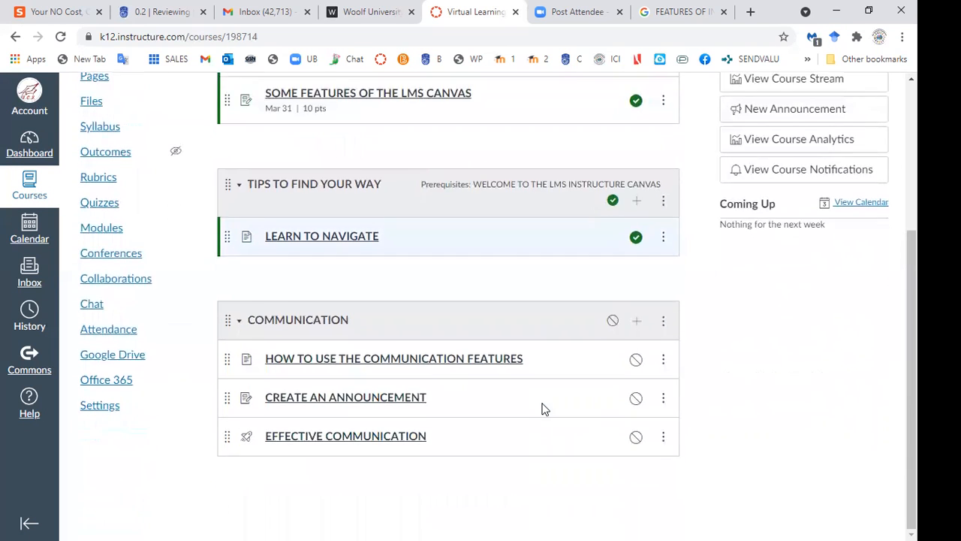
scroll(545, 408, "up", 3)
scroll(545, 409, "down", 4)
scroll(545, 409, "up", 4)
left_click(837, 98)
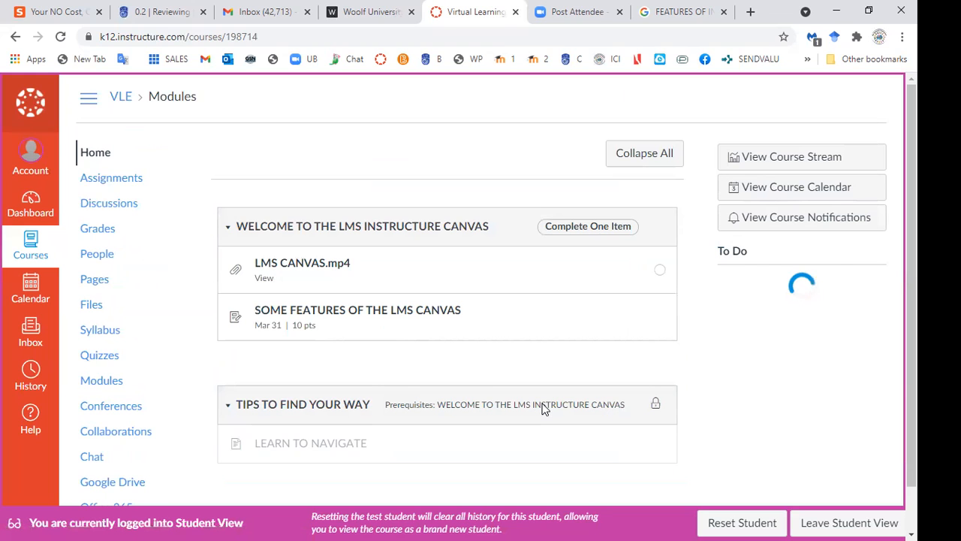
scroll(546, 409, "down", 1)
scroll(545, 409, "down", 1)
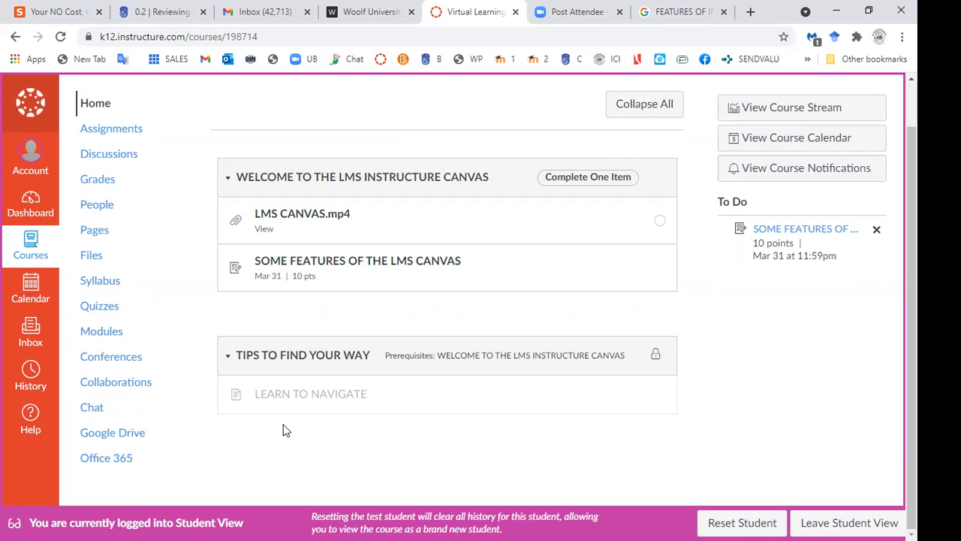
left_click(838, 524)
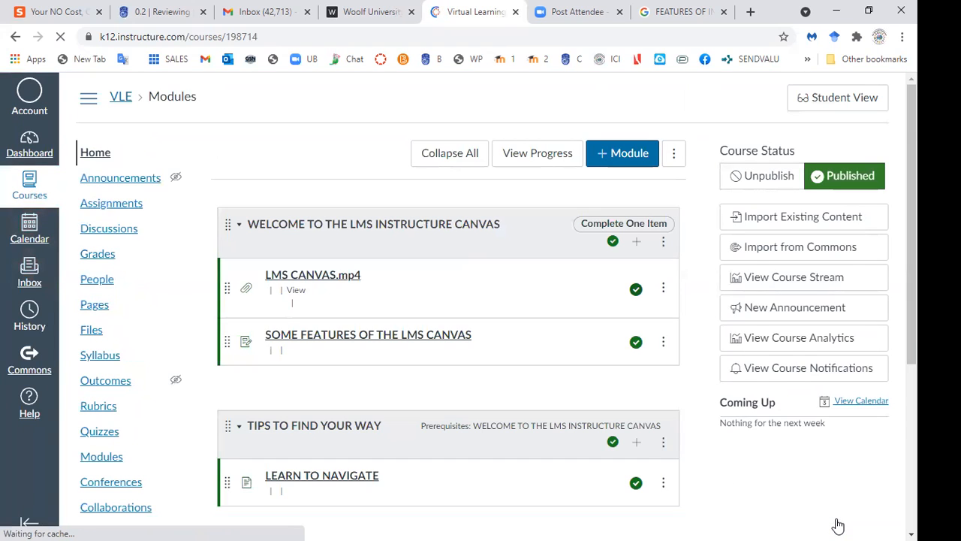
Step: Look over the course modules once more and open the course settings at the course details
scroll(839, 524, "down", 1)
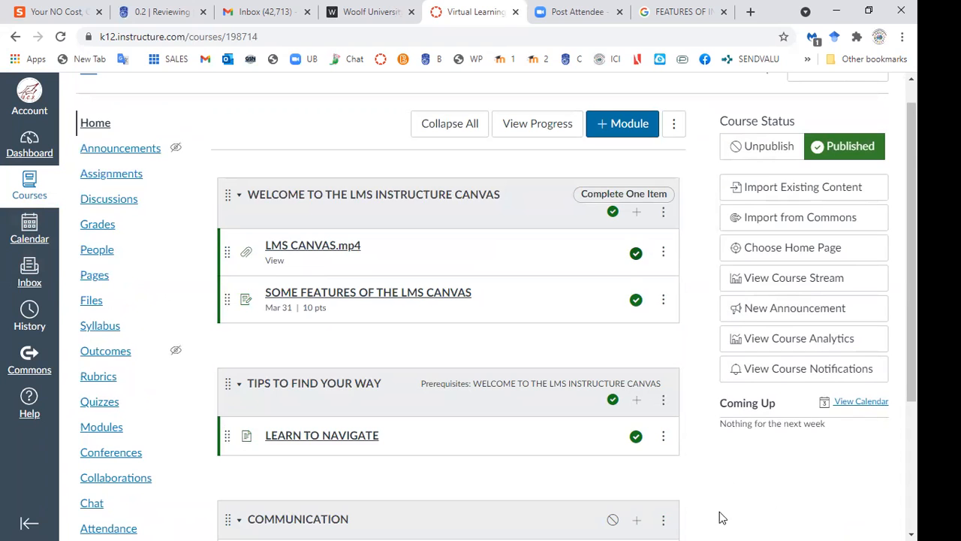
scroll(715, 517, "down", 3)
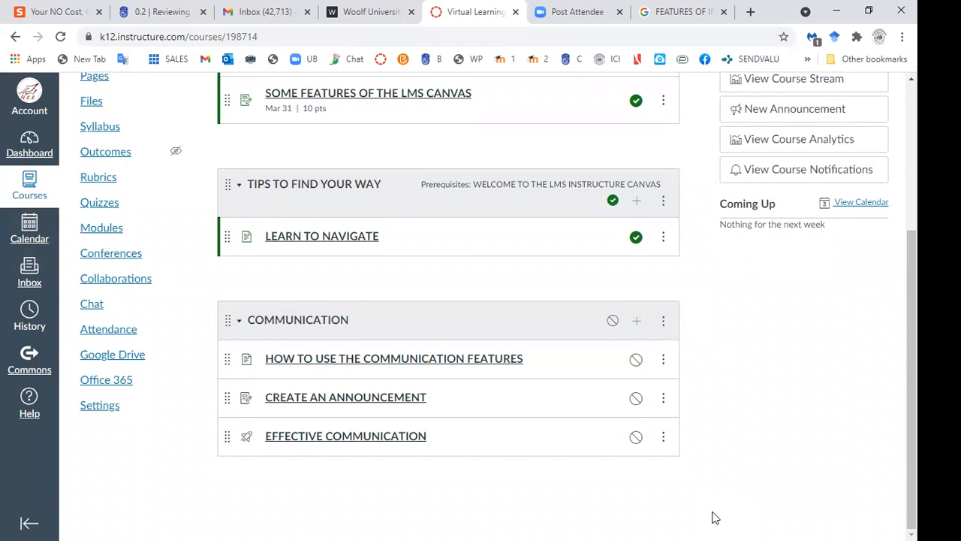
scroll(715, 518, "up", 3)
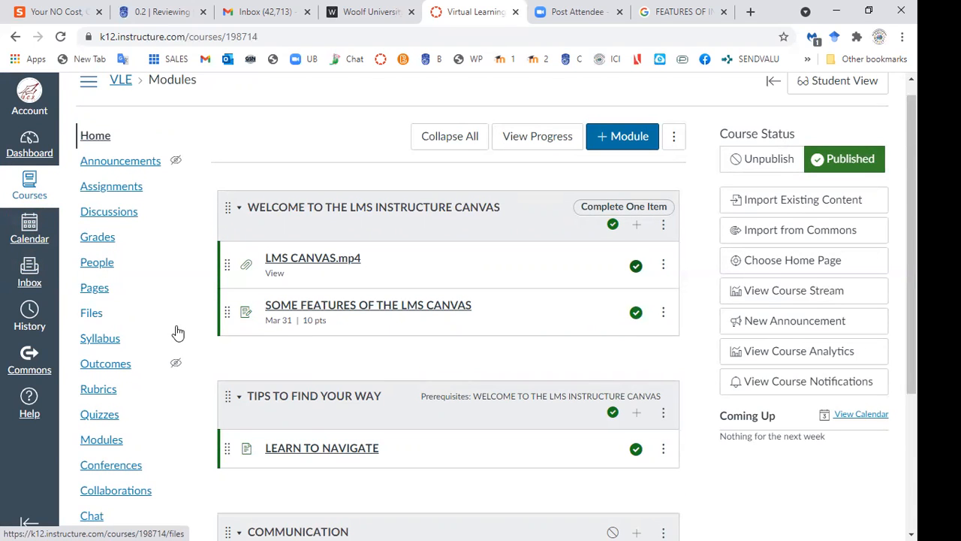
scroll(178, 333, "down", 3)
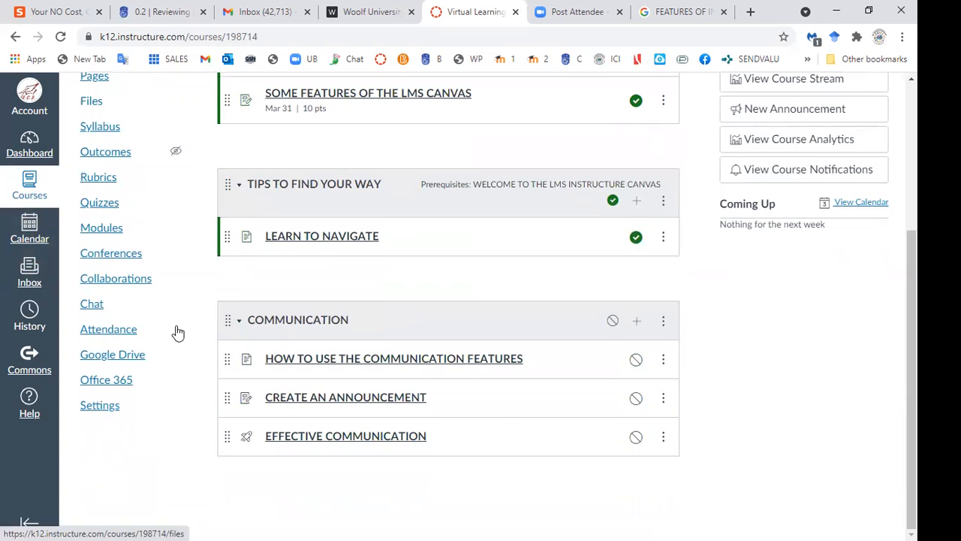
left_click(100, 405)
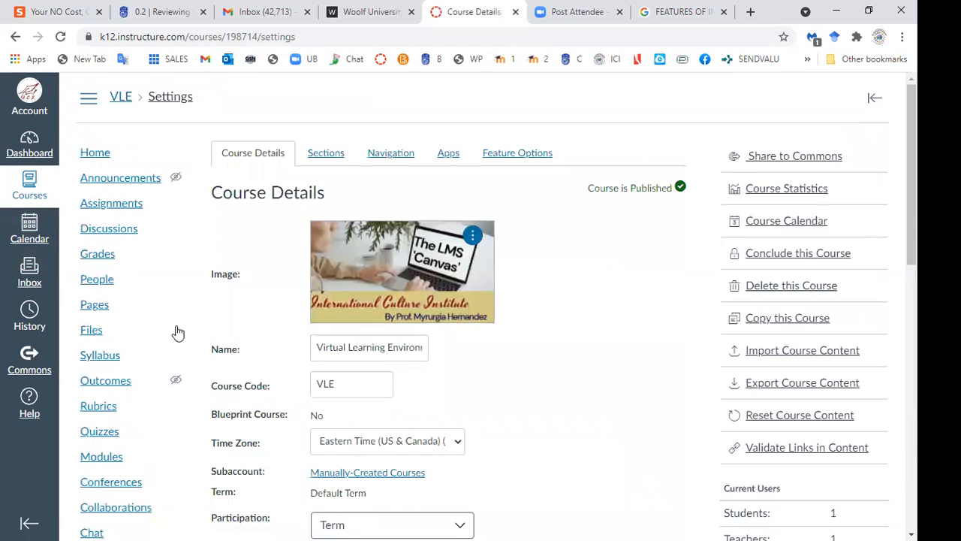
Step: Prefix the course code with ITECH- in the course details
scroll(178, 333, "down", 2)
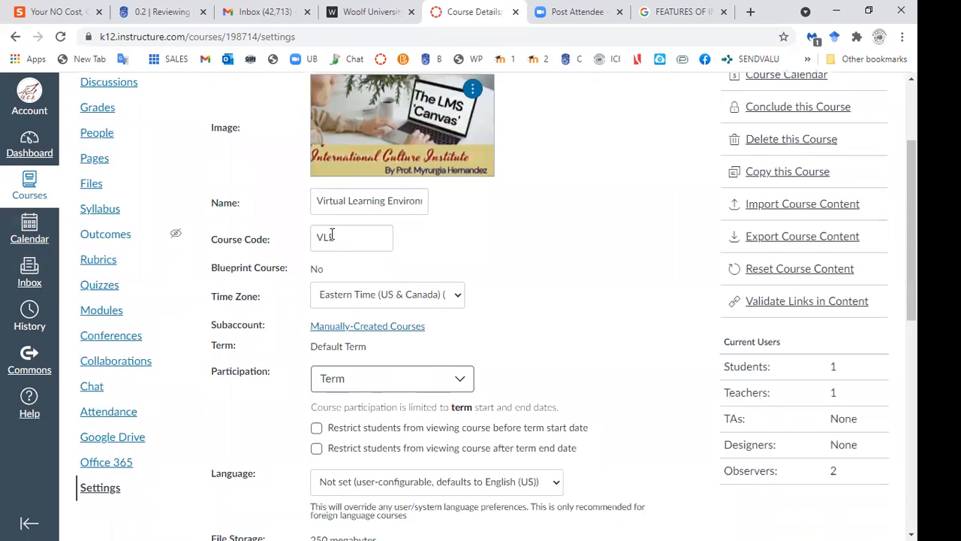
left_click(315, 236)
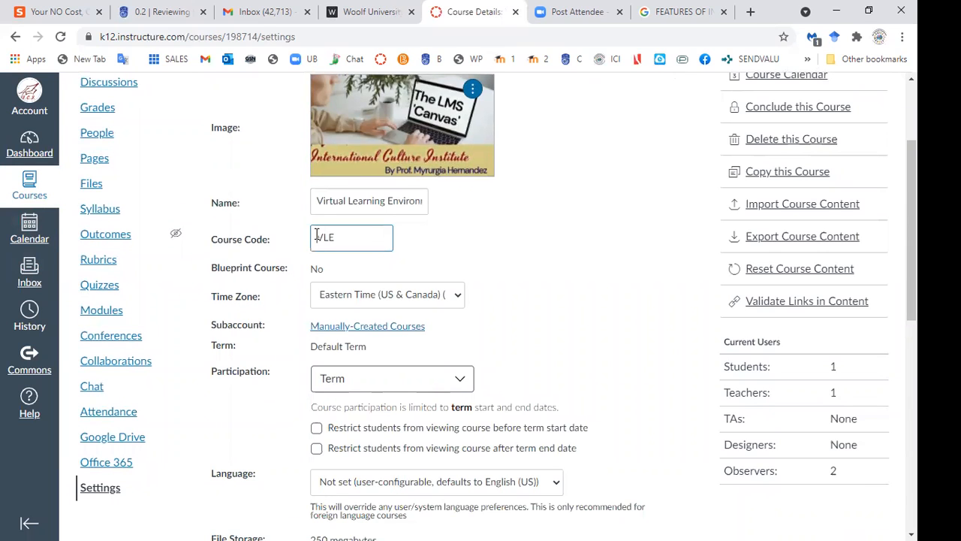
type("ITECH-")
Step: Review the remaining course details, such as language, license, visibility and format, and check the course sections
scroll(592, 329, "down", 3)
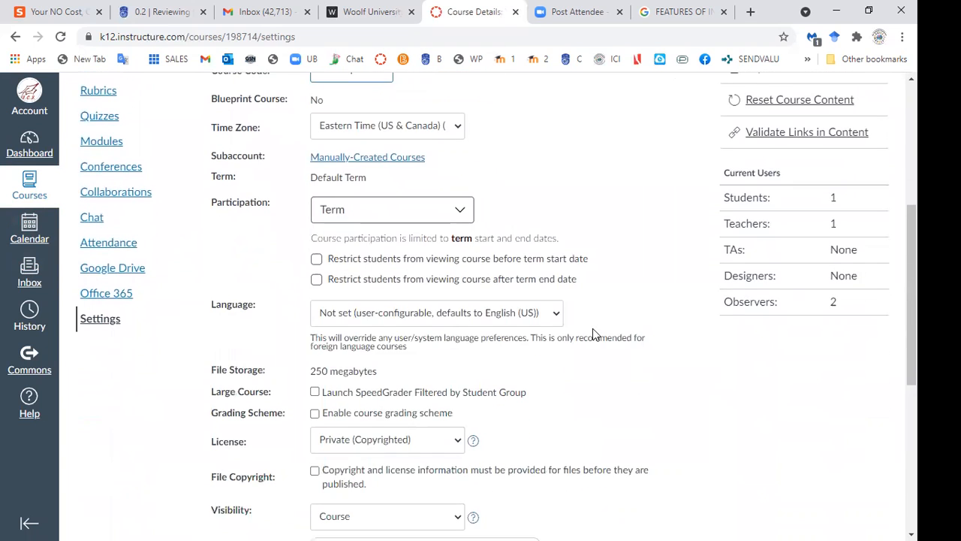
scroll(592, 328, "down", 1)
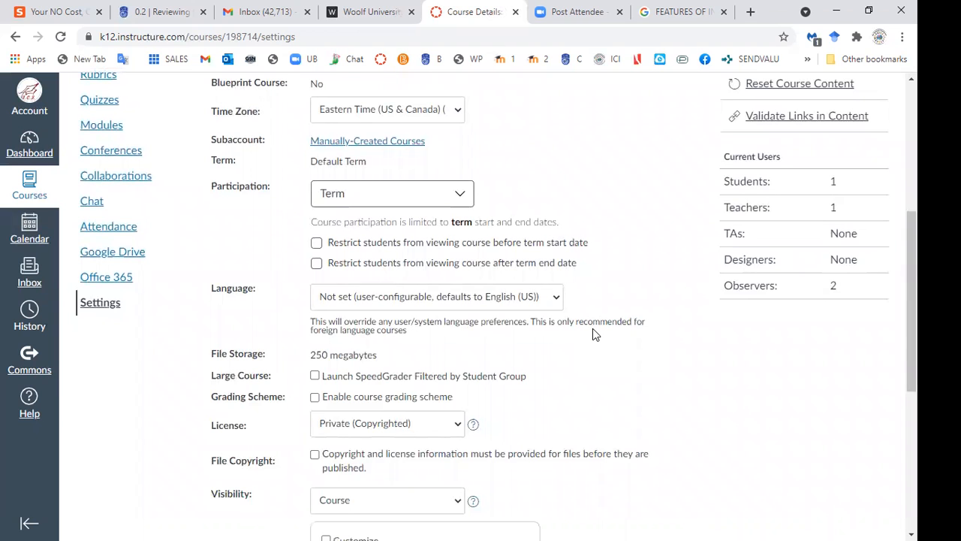
scroll(593, 328, "down", 3)
scroll(592, 328, "down", 3)
scroll(592, 328, "up", 3)
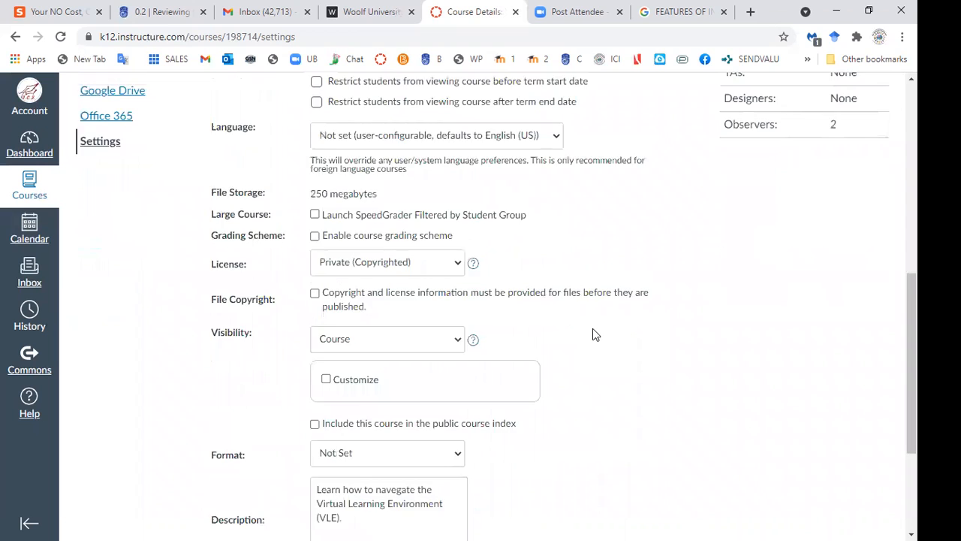
scroll(592, 328, "up", 8)
left_click(326, 153)
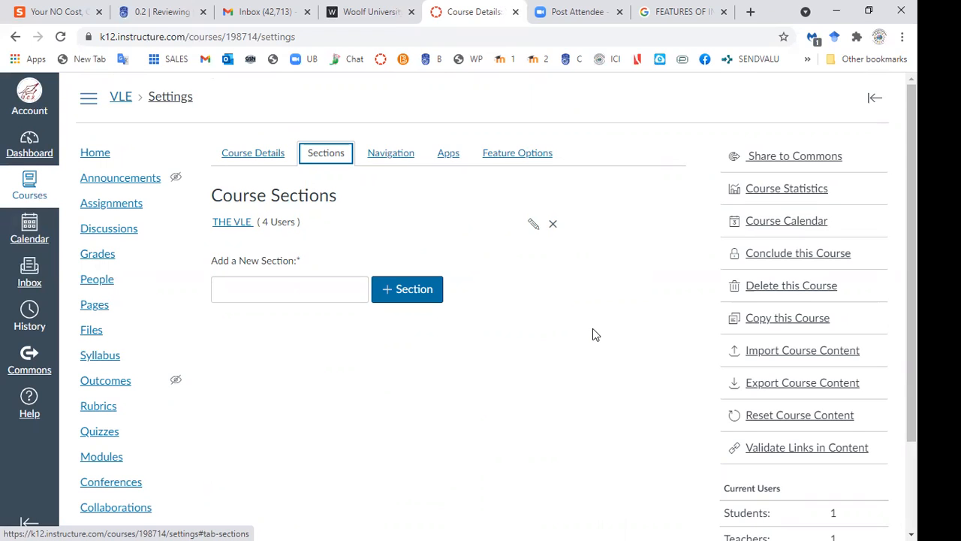
Step: Move Pages directly below Announcements in the course navigation order
left_click(395, 159)
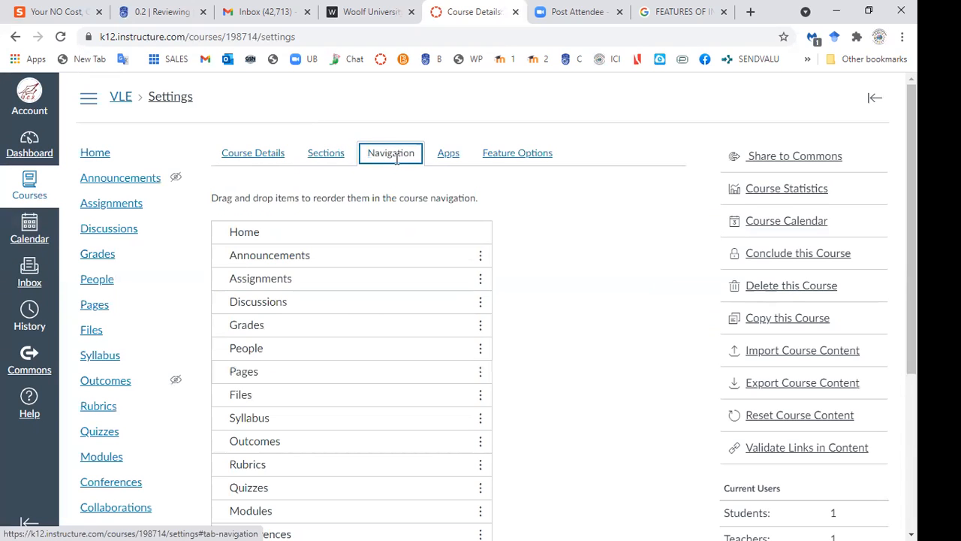
scroll(397, 159, "down", 2)
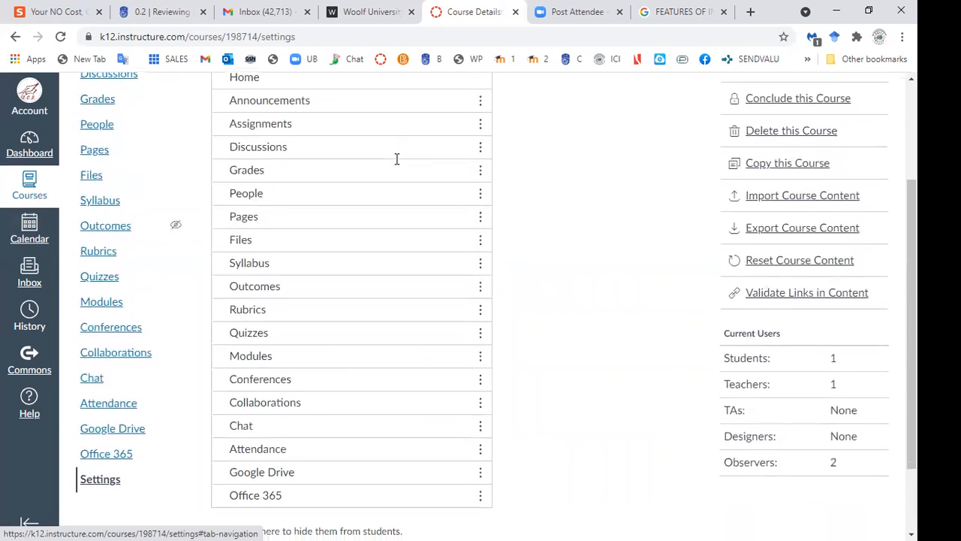
scroll(397, 159, "up", 1)
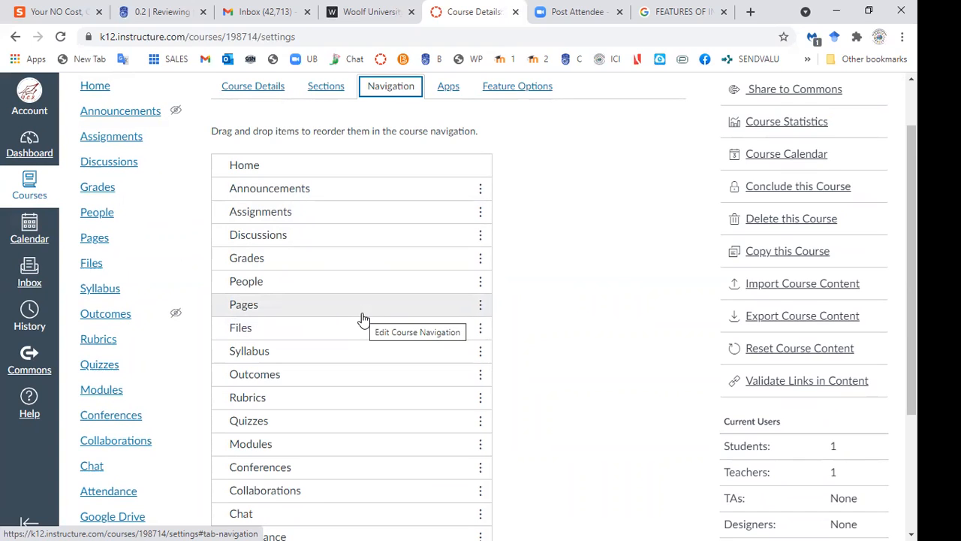
left_click_drag(364, 319, 357, 225)
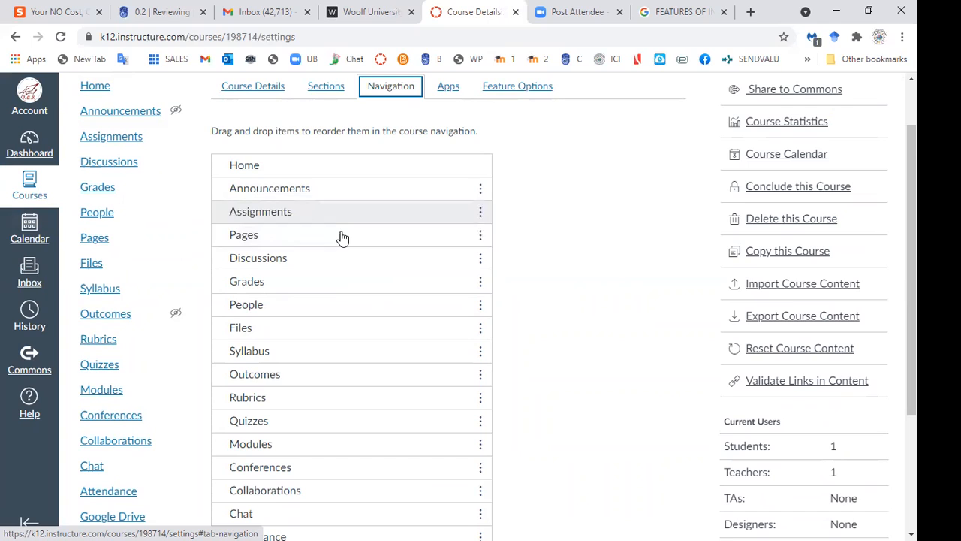
left_click_drag(337, 239, 337, 210)
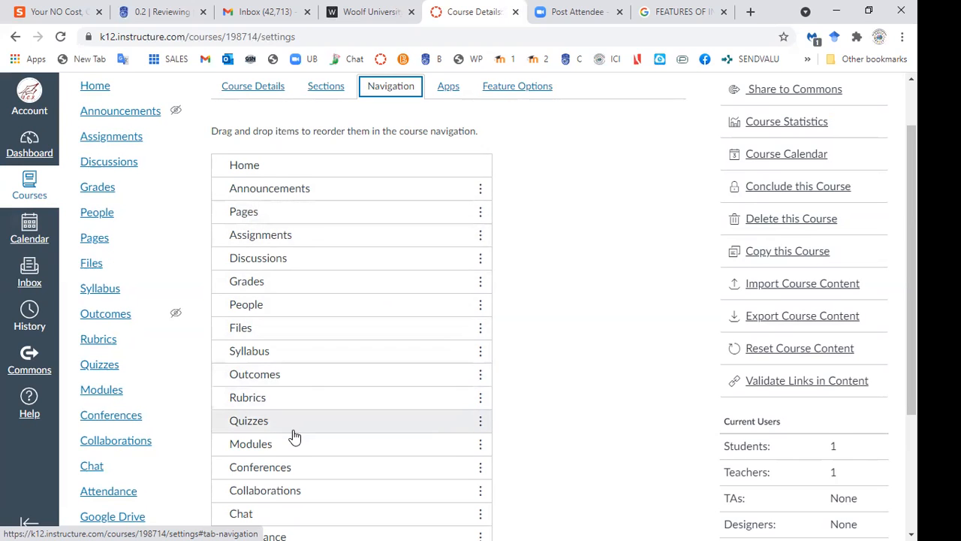
Step: Reorder the course navigation so Quizzes follows Assignments, Syllabus follows Announcements and Rubrics follows Grades
left_click_drag(293, 436, 291, 269)
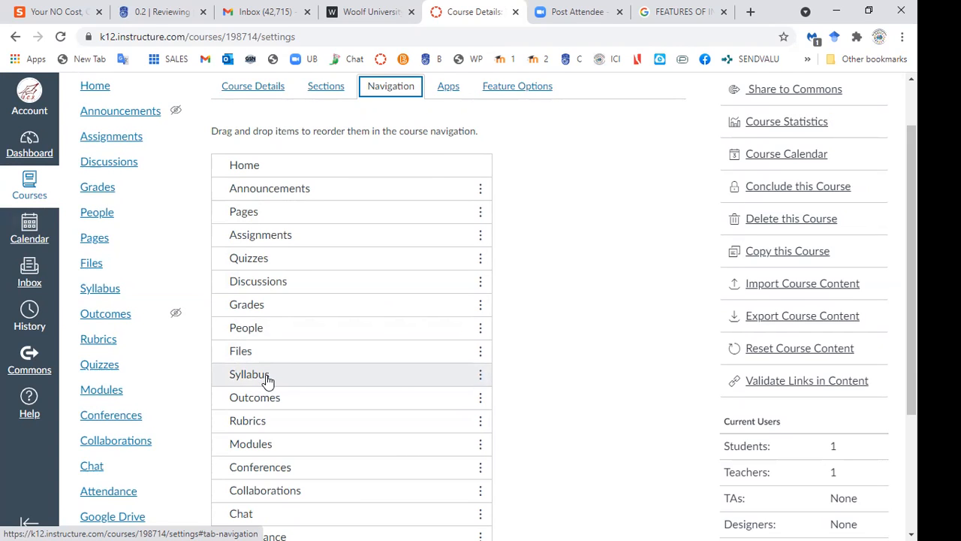
left_click_drag(268, 381, 270, 214)
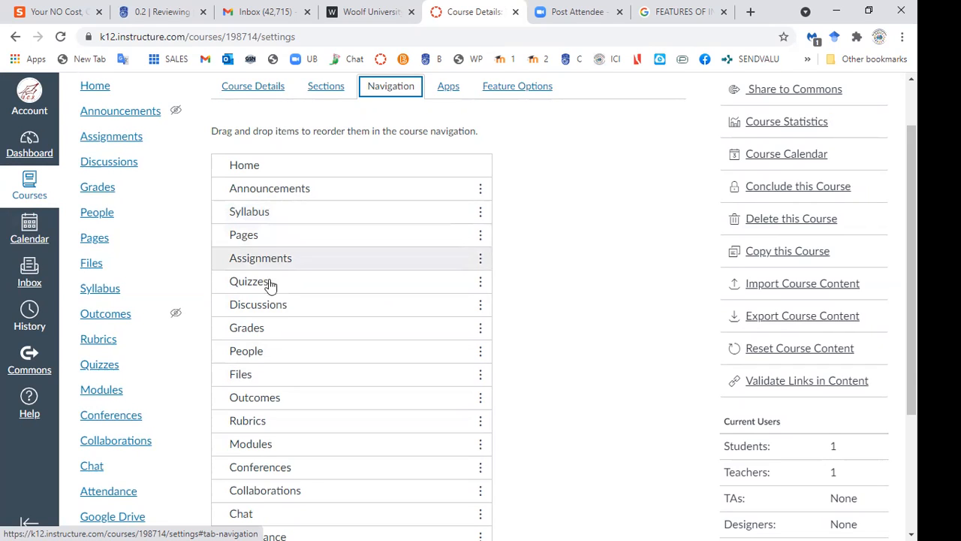
left_click_drag(274, 422, 276, 351)
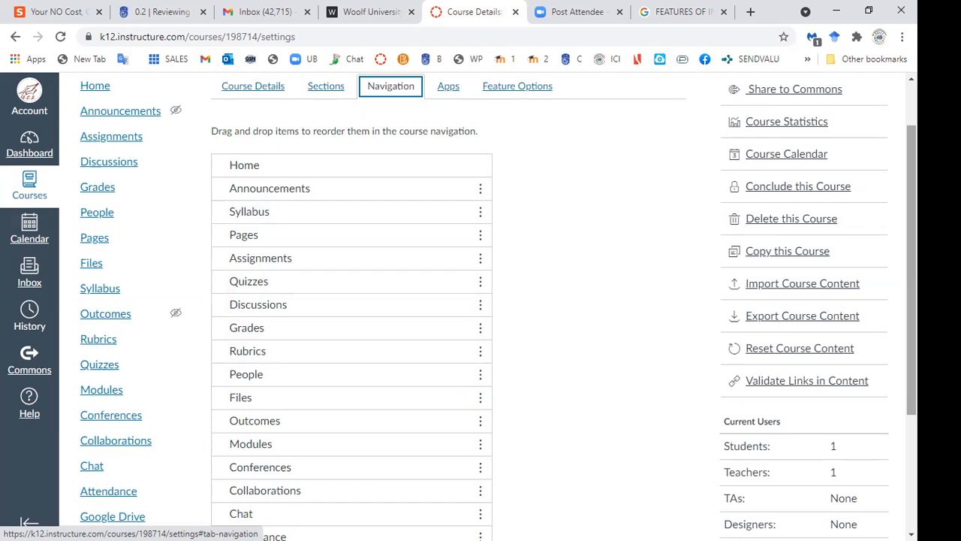
Step: Move Outcomes directly below Rubrics and People directly below Announcements in the course navigation
scroll(471, 340, "down", 2)
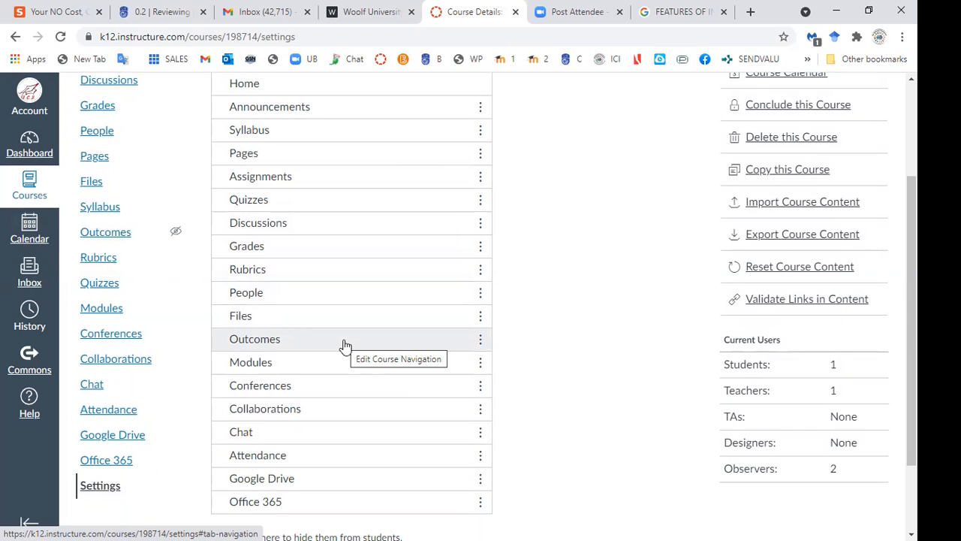
left_click_drag(344, 345, 342, 278)
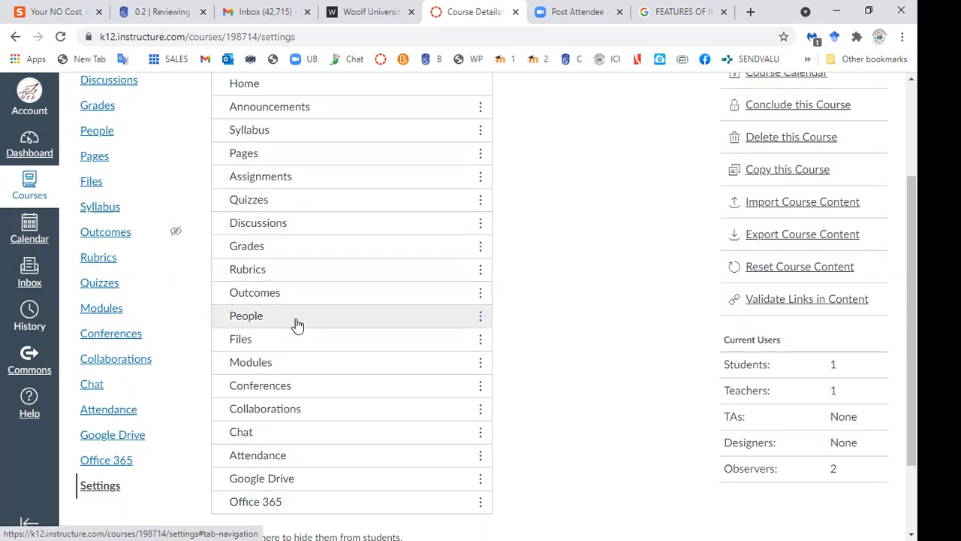
left_click_drag(297, 325, 299, 140)
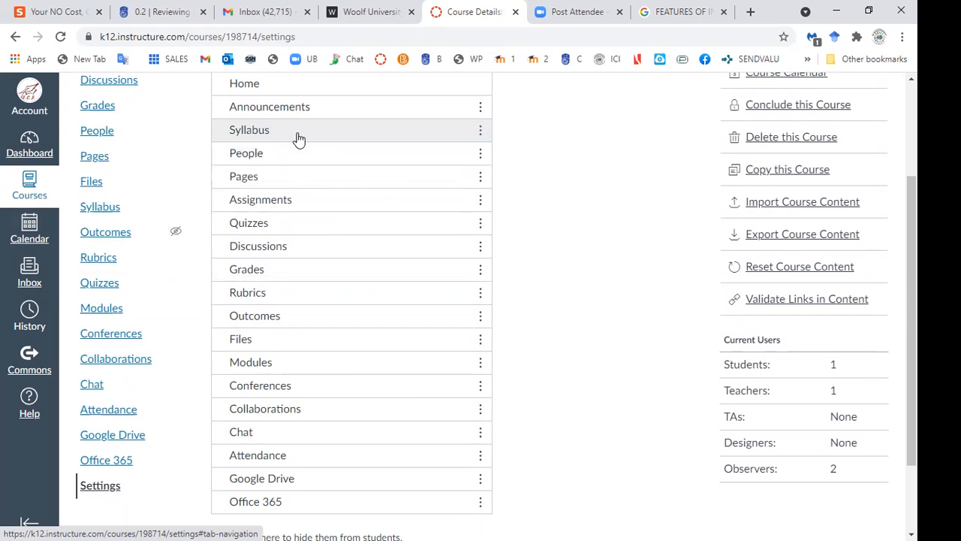
left_click_drag(290, 157, 289, 124)
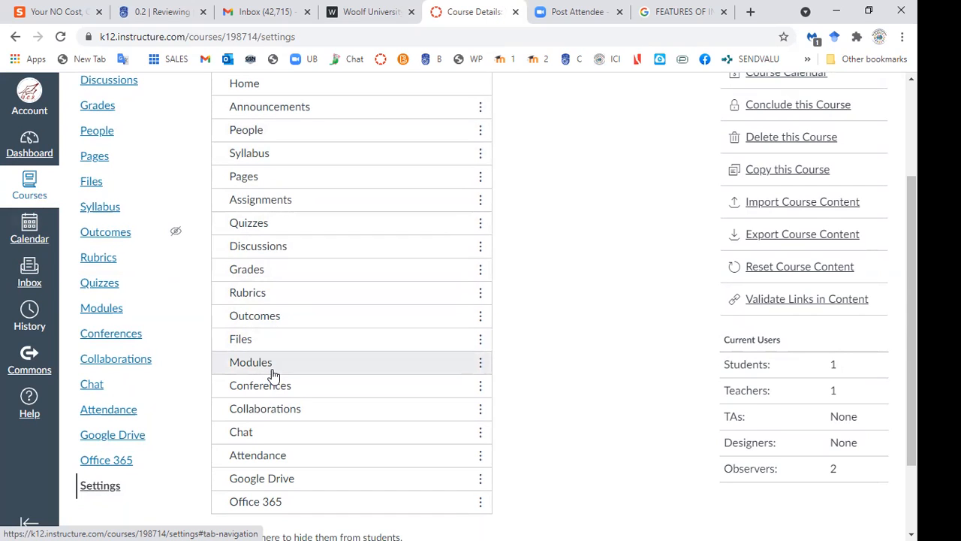
Step: Place Modules below Syllabus and Attendance below Grades in the course navigation, and save the new order
left_click_drag(274, 374, 278, 186)
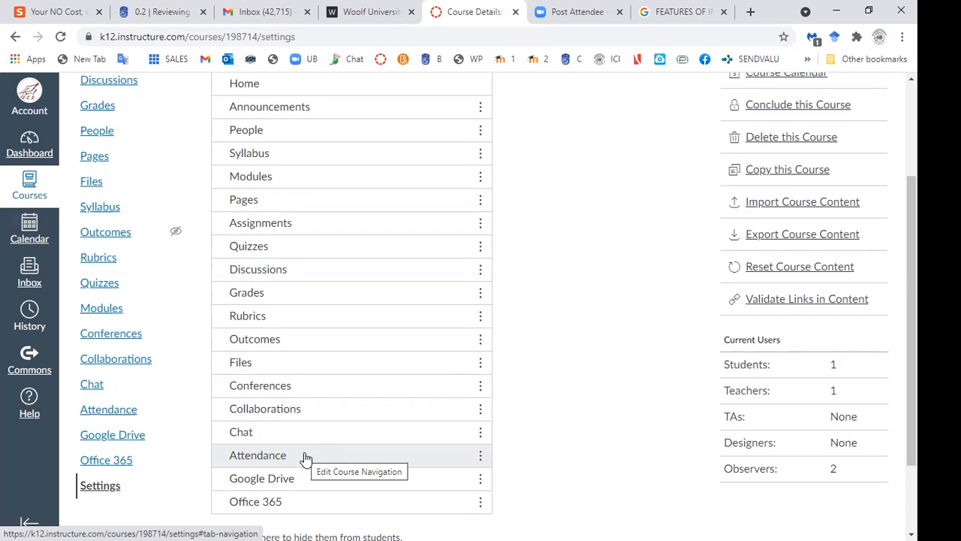
left_click_drag(306, 458, 298, 315)
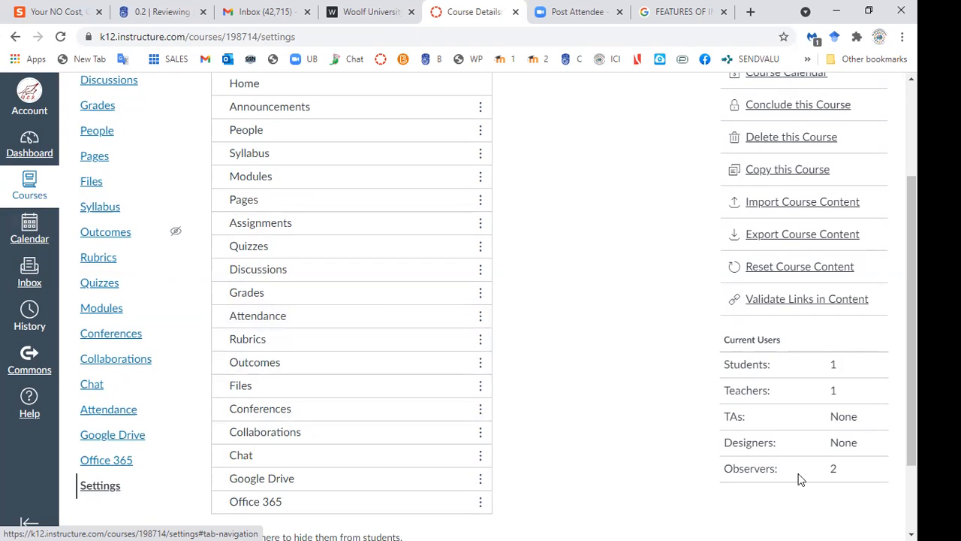
scroll(911, 338, "down", 1)
scroll(521, 448, "down", 1)
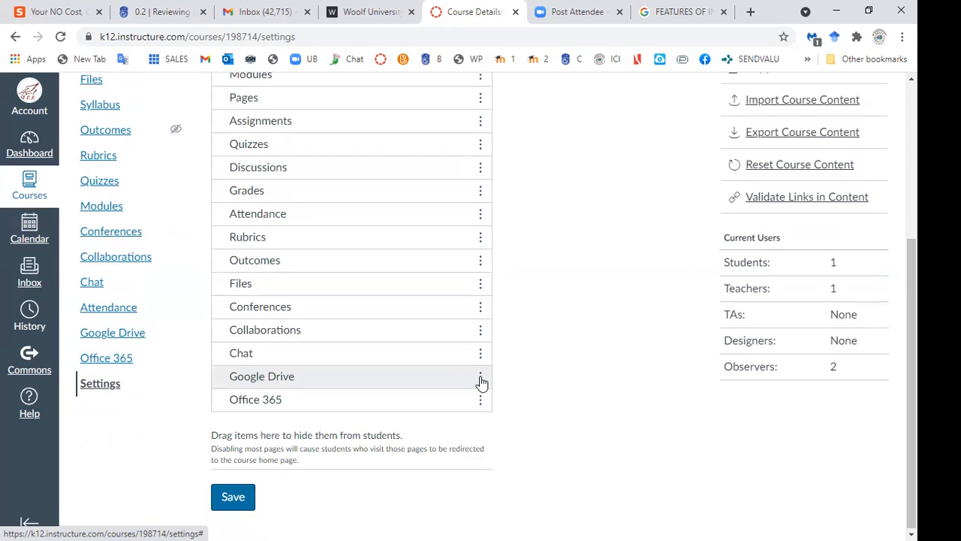
left_click(230, 499)
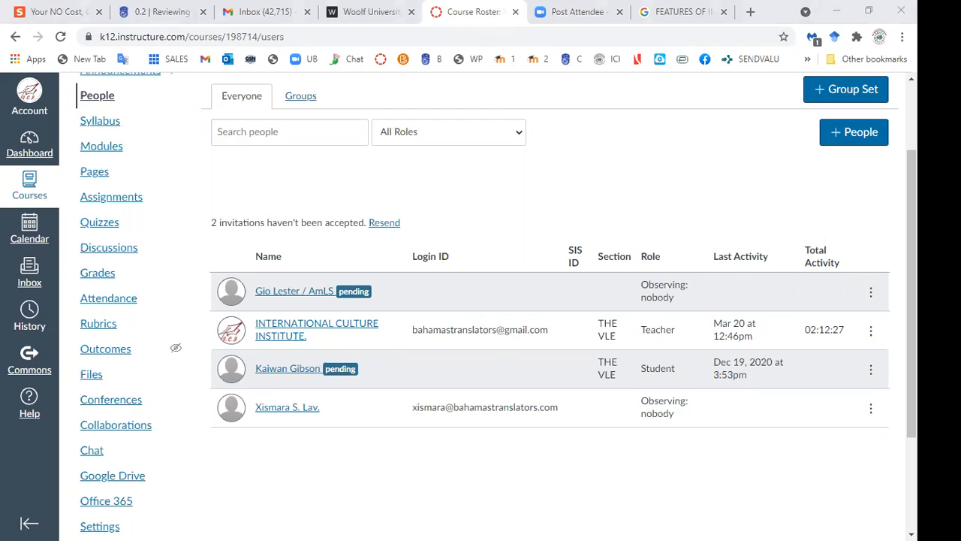
Step: Start adding people to the course by email address and paste the list of participants' e-mail addresses
left_click(834, 8)
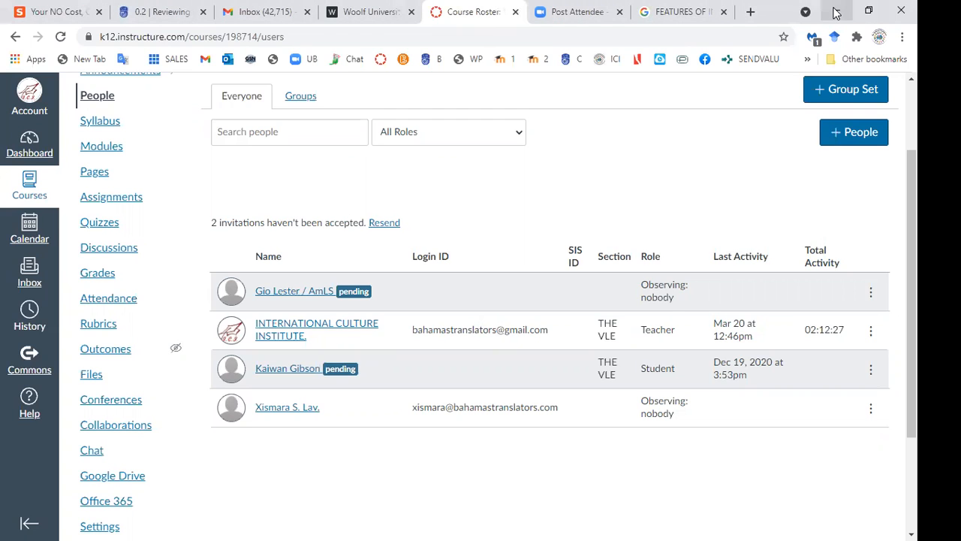
left_click(843, 135)
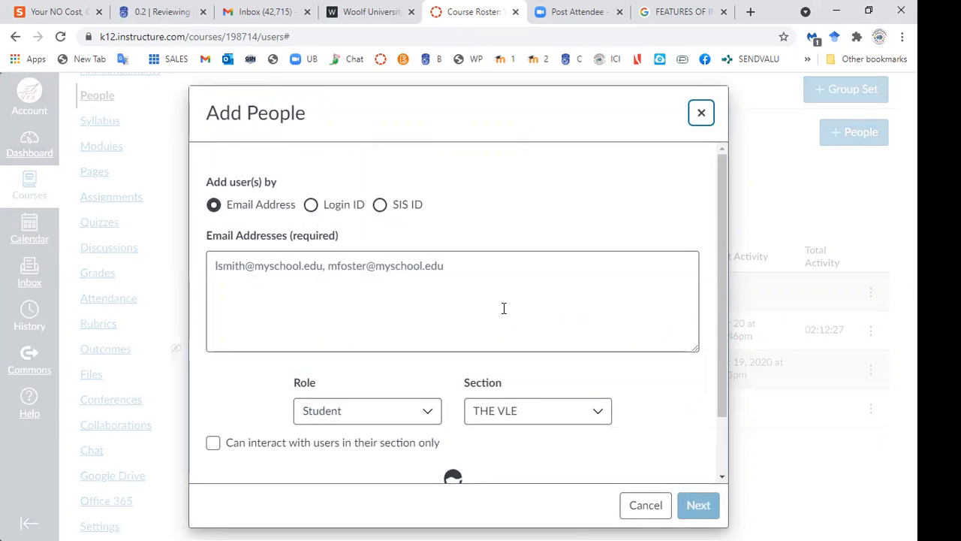
left_click(401, 276)
key("ctrl+v")
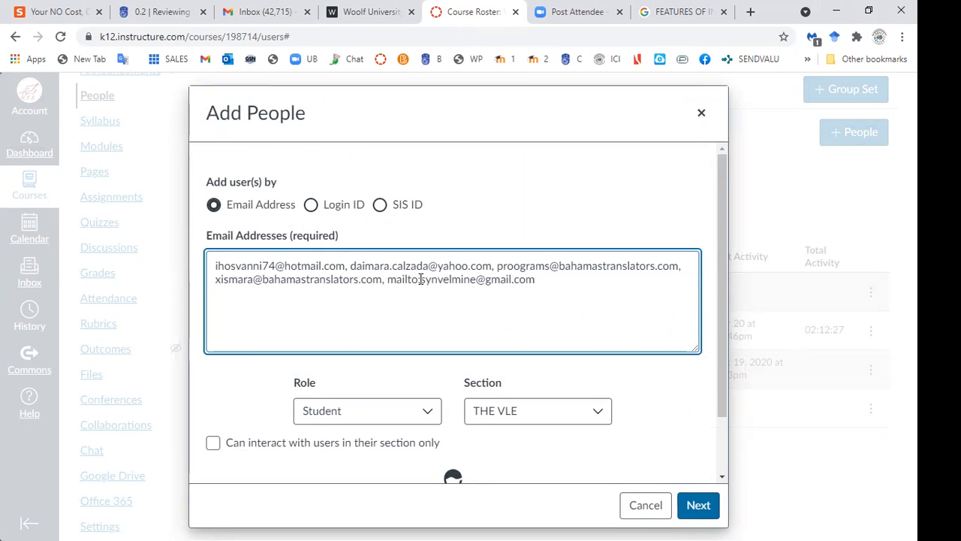
Step: Remove the mailto: prefix from the last e-mail address in the list
left_click(421, 279)
key("BackSpace")
key("BackSpace")
key("BackSpace")
key("BackSpace")
key("BackSpace")
key("BackSpace")
key("BackSpace")
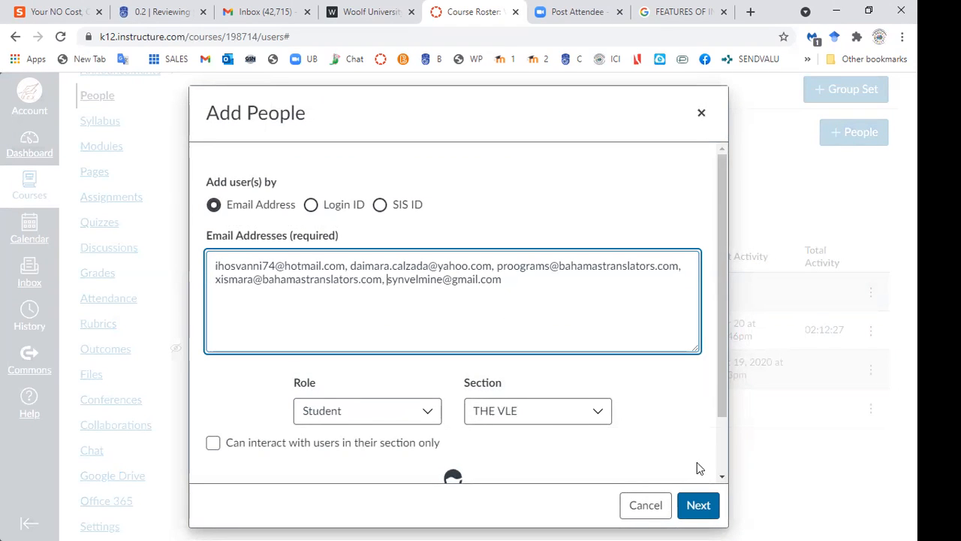
Step: Choose the Student role for the people being added to THE VLE section and continue to the next stage
left_click(719, 468)
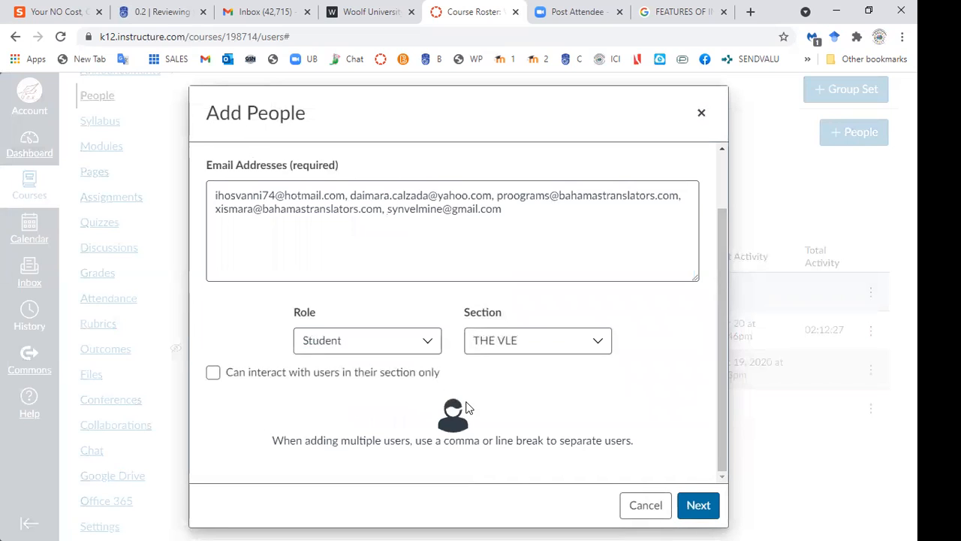
left_click(428, 341)
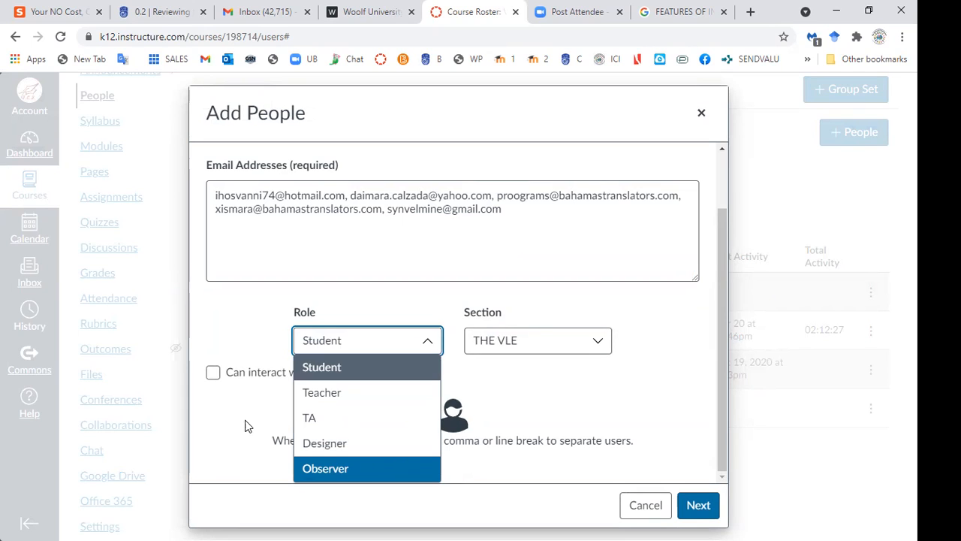
left_click(334, 371)
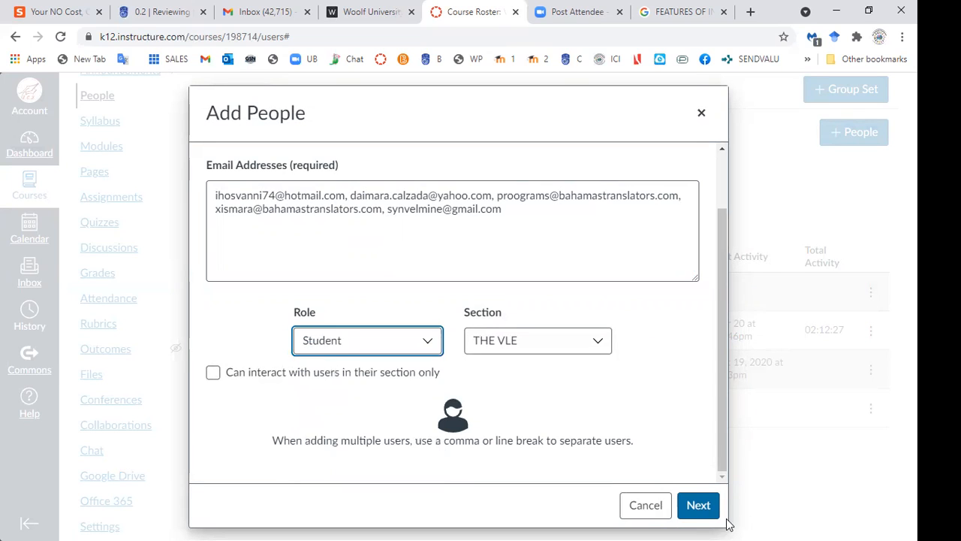
left_click(697, 511)
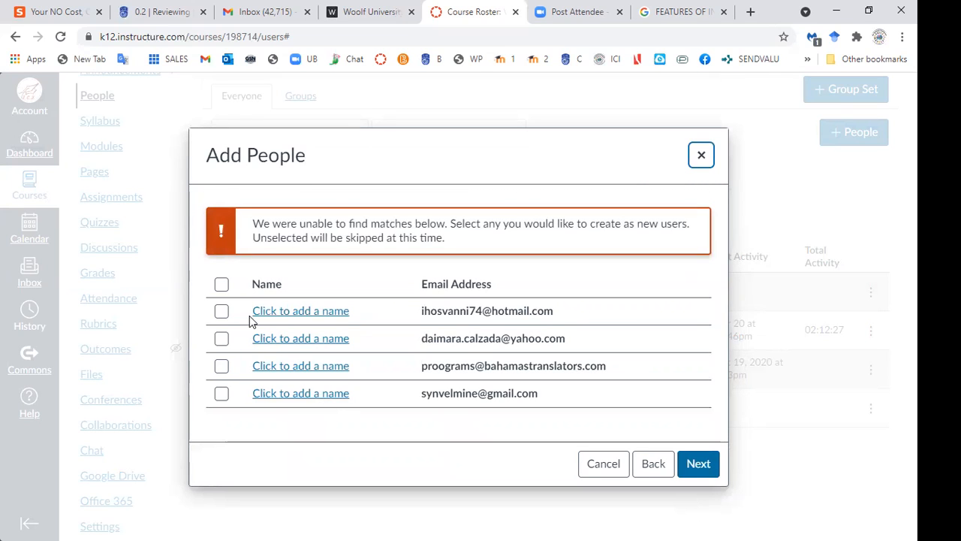
Step: Name the first unmatched new user DEMO 1
left_click(300, 311)
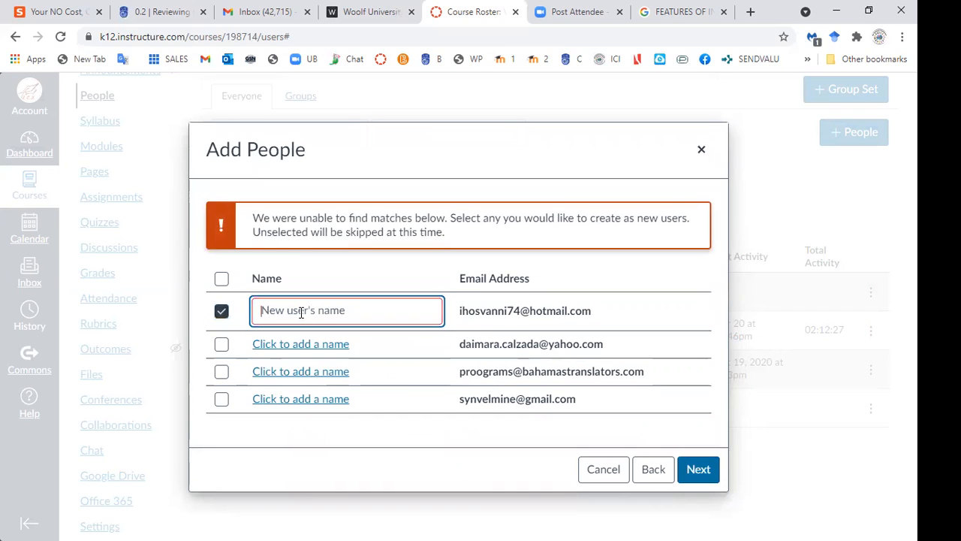
type("p")
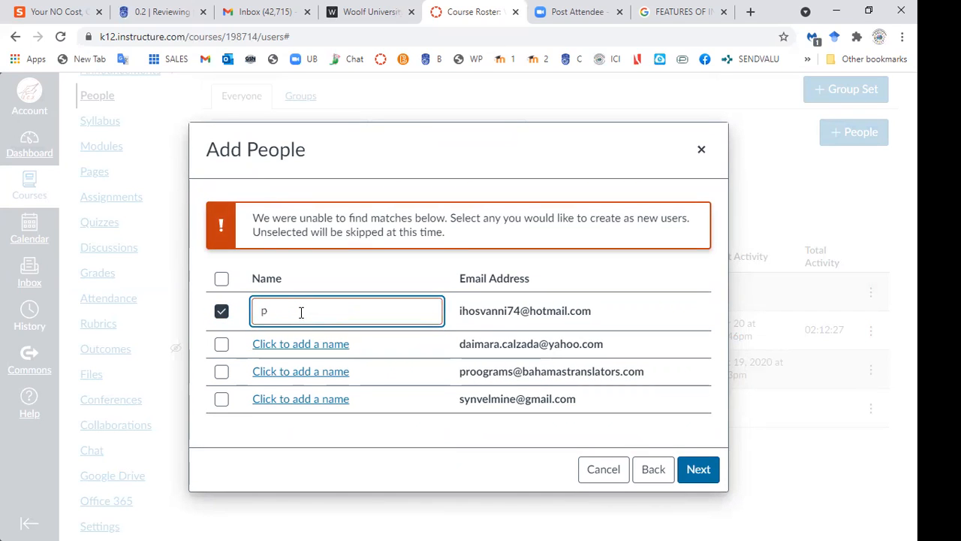
key("BackSpace")
type("PROF.")
key("BackSpace")
key("BackSpace")
key("BackSpace")
key("BackSpace")
key("BackSpace")
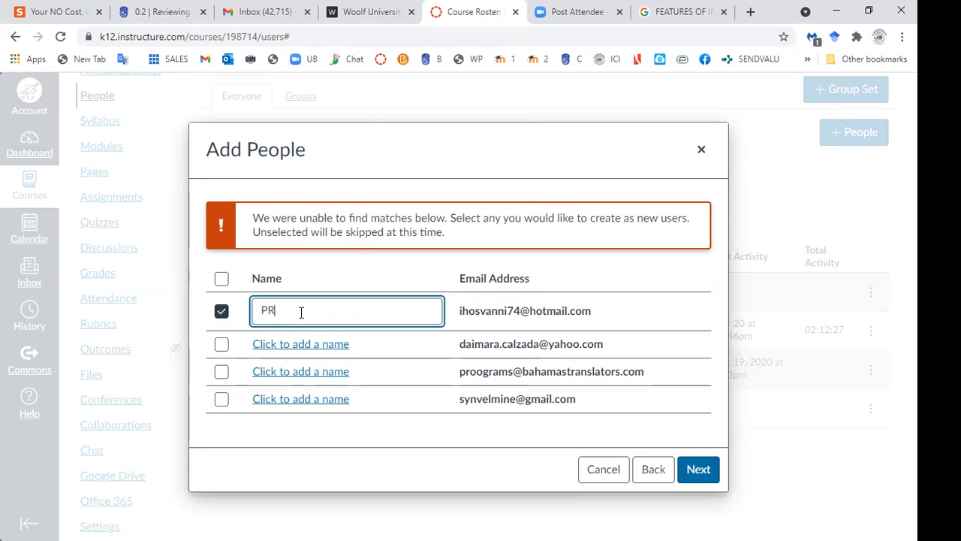
type("DEMO")
key("ctrl+a")
Step: Include the second unmatched address as a new user named DEMO 2
left_click(306, 350)
left_click(306, 343)
type("DEMO 1")
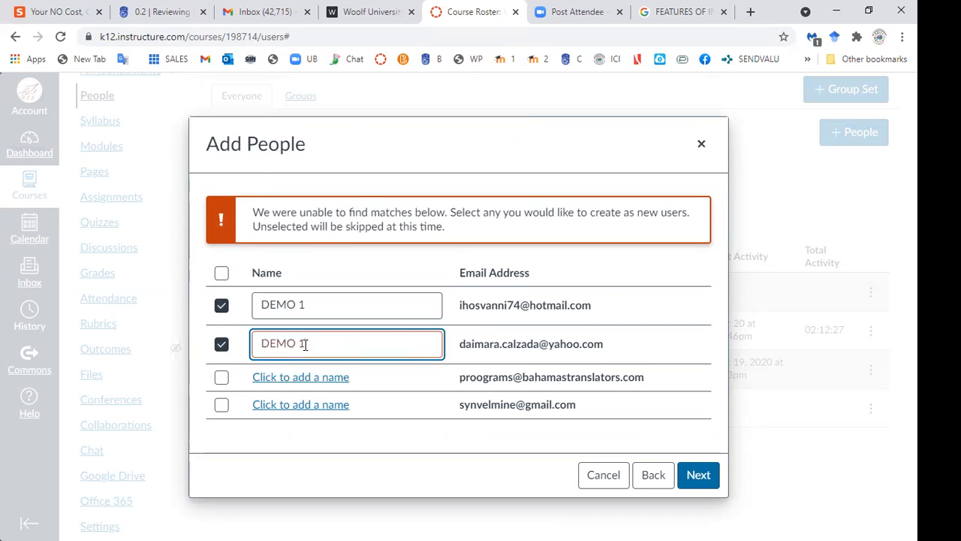
key("BackSpace")
type("2")
Step: Include the third unmatched address as a new user named DEMO 3
left_click(309, 379)
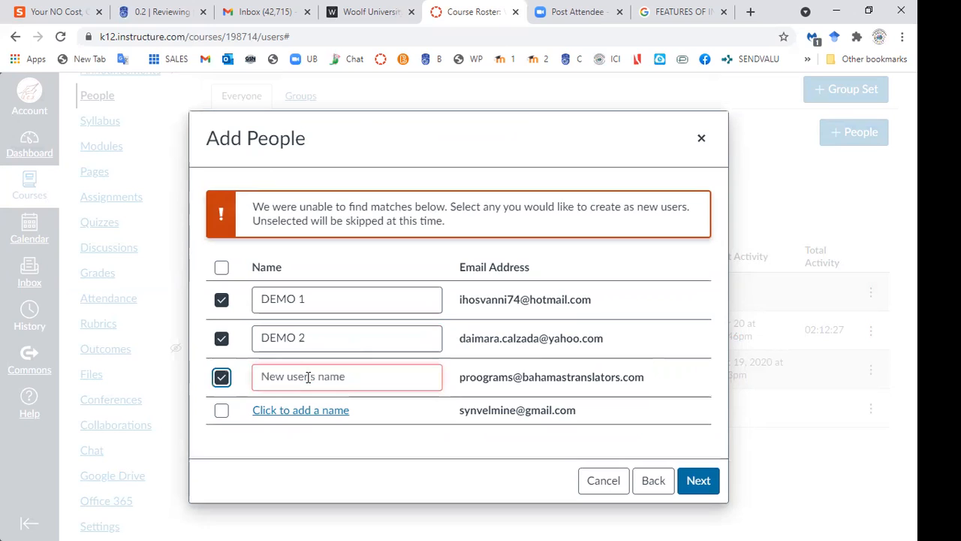
left_click(308, 377)
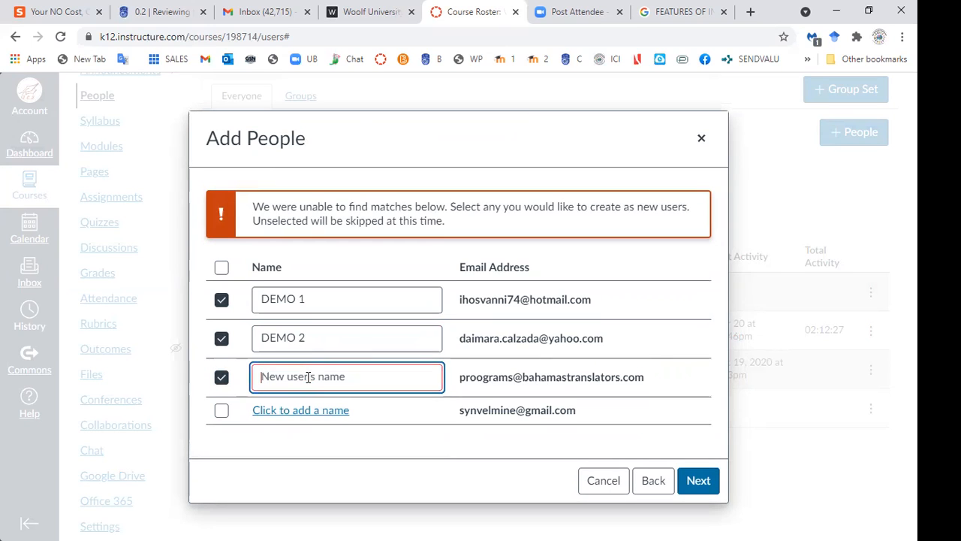
type("DEMO 1")
key("BackSpace")
type("3")
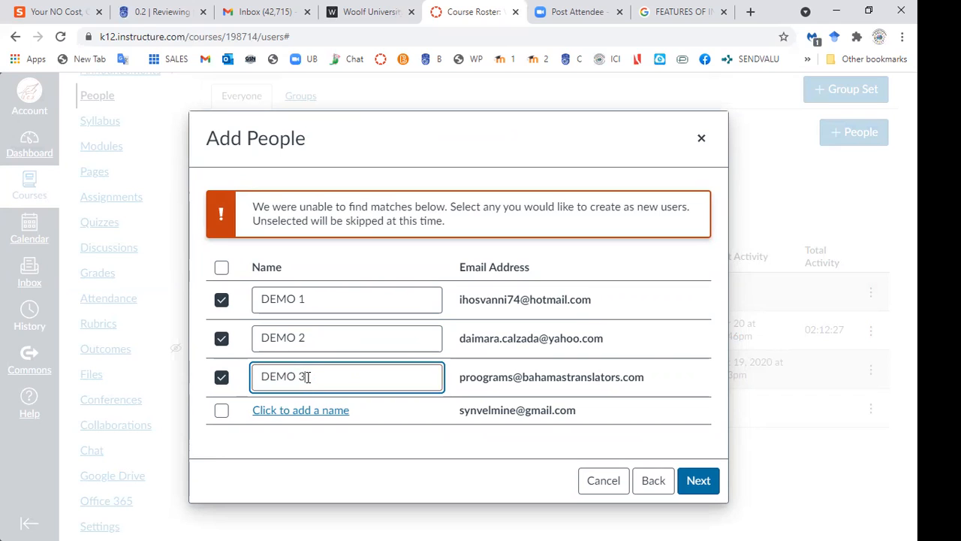
Step: Name the fourth unmatched new user DEMO 4 and add all the listed users to the course
left_click(307, 415)
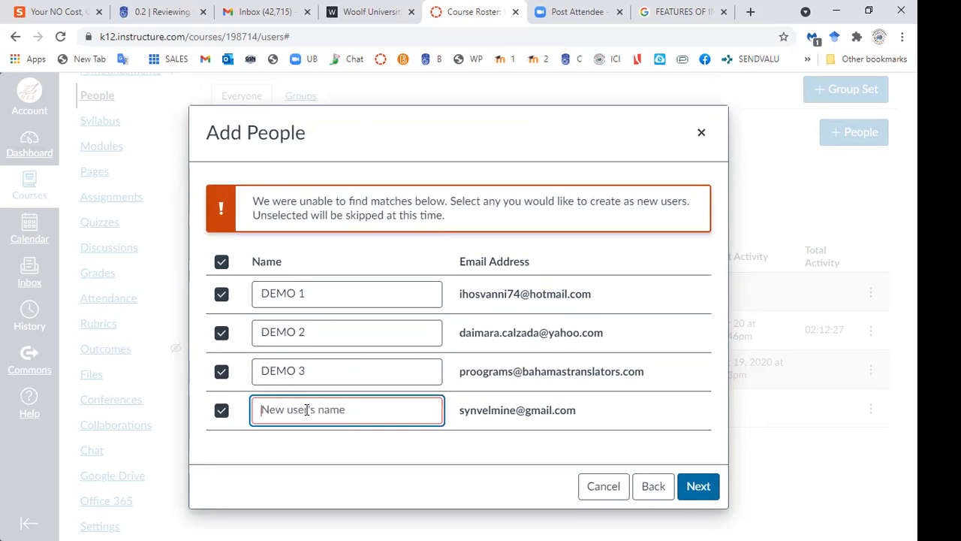
type("DEMO 1")
key("BackSpace")
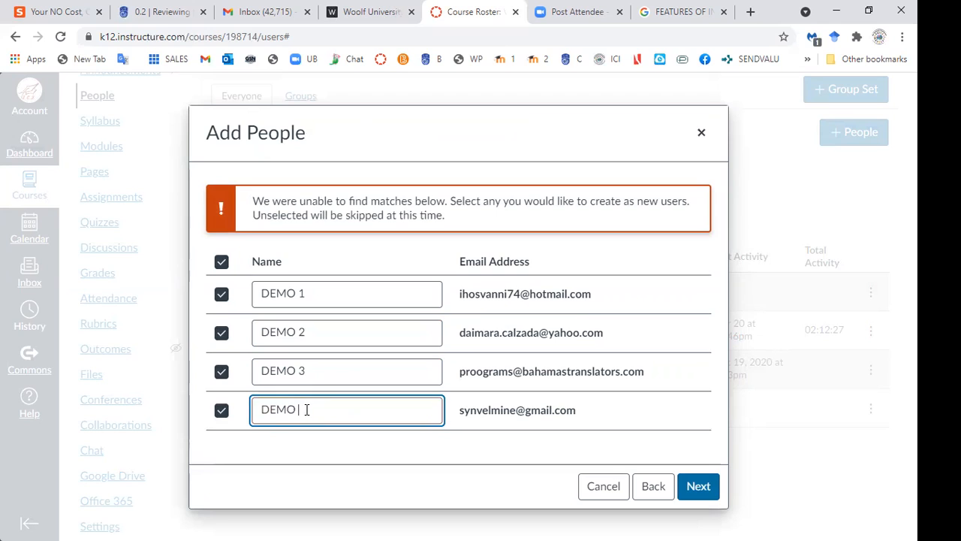
type("4")
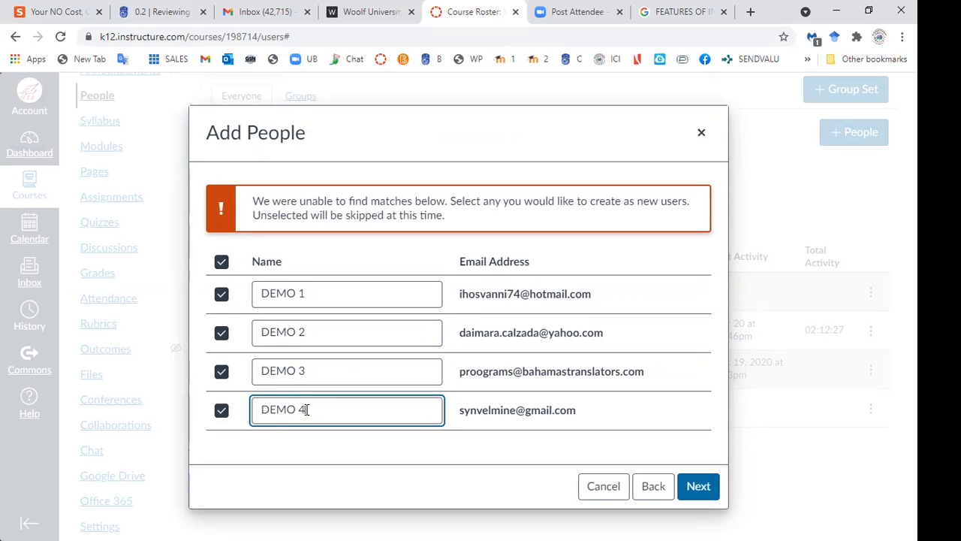
left_click(698, 488)
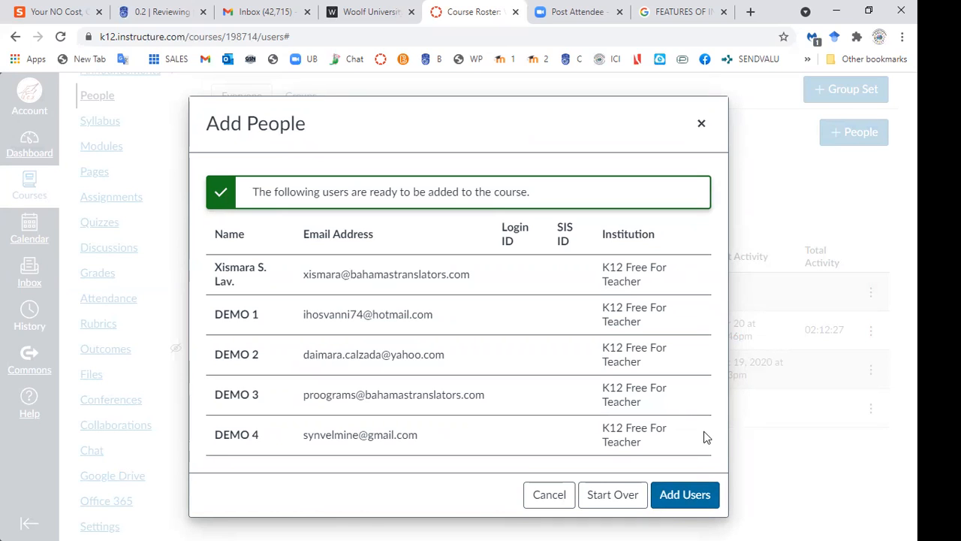
left_click(686, 495)
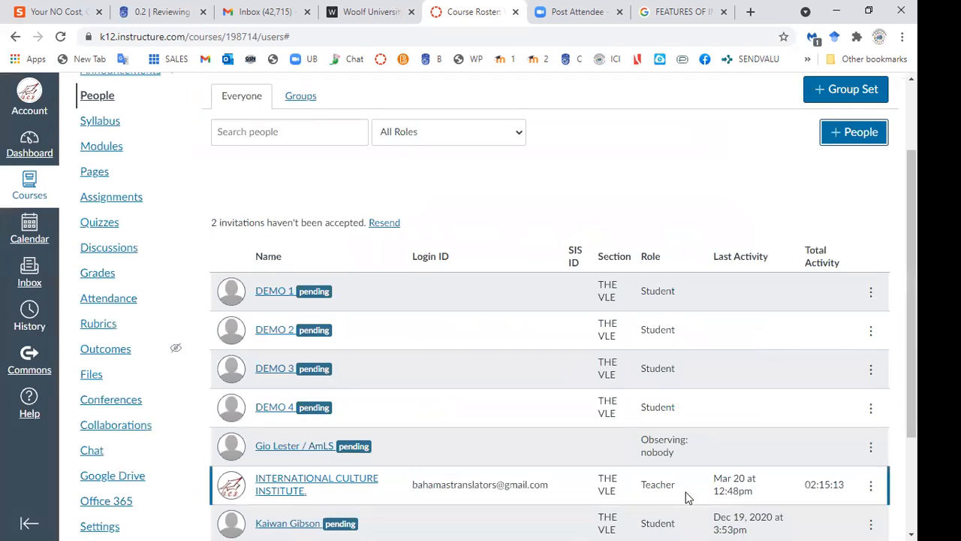
Step: Review the course roster for participants' invitation status, roles and activity, and open the course's Conferences page
scroll(689, 498, "down", 2)
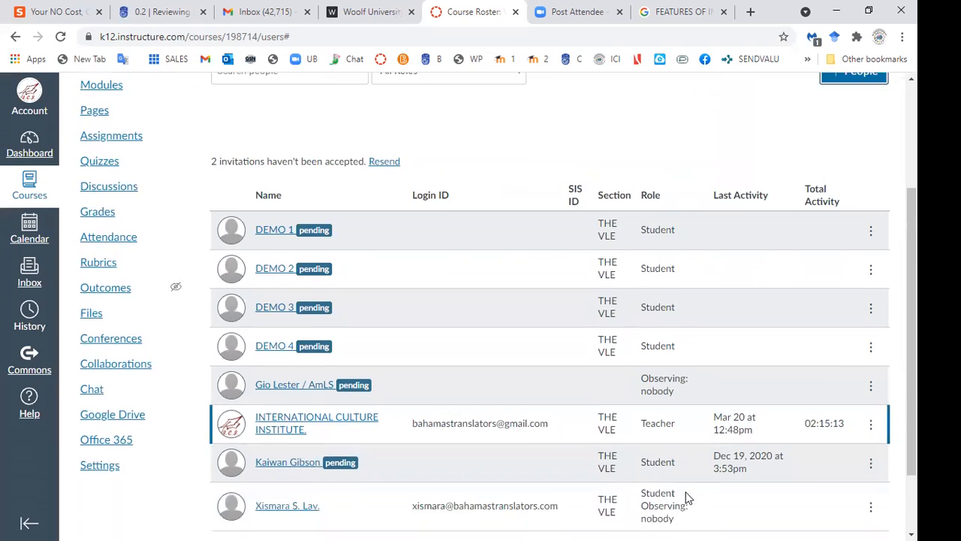
scroll(689, 497, "up", 2)
scroll(688, 497, "up", 2)
scroll(688, 498, "down", 3)
scroll(689, 498, "up", 2)
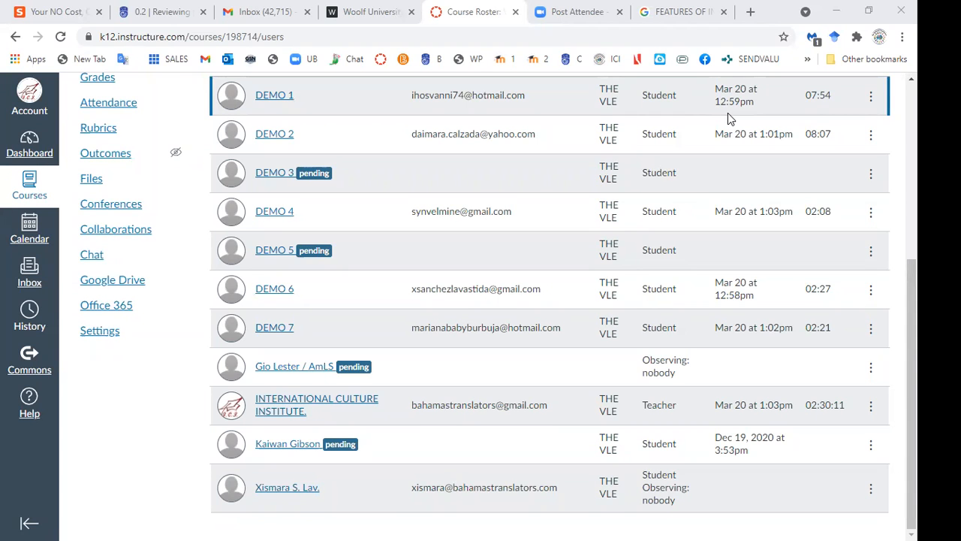
scroll(727, 114, "up", 2)
scroll(728, 114, "down", 3)
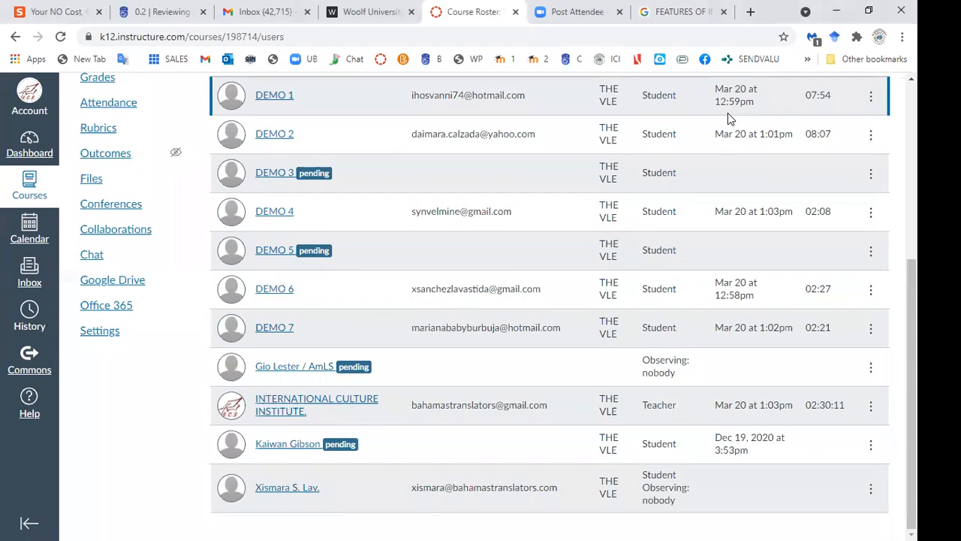
scroll(728, 113, "up", 2)
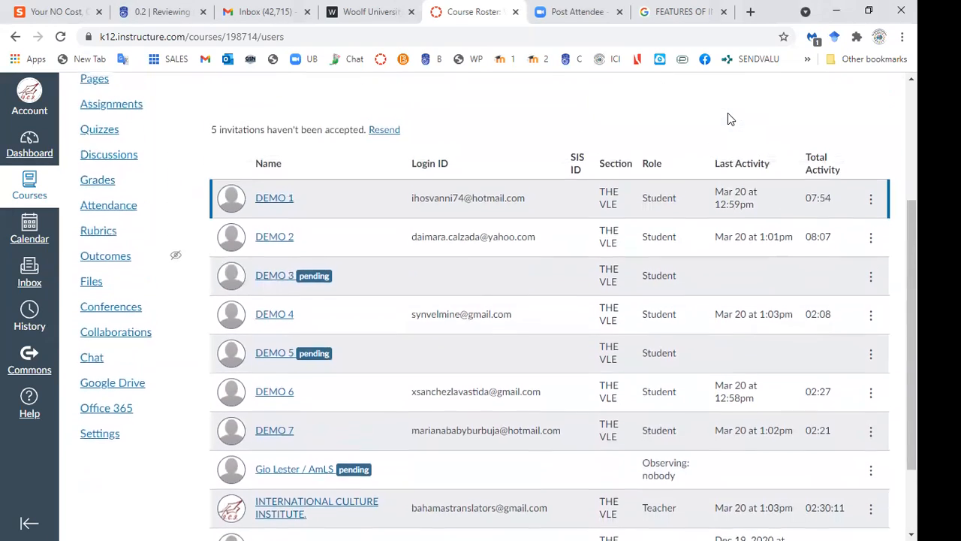
scroll(727, 113, "down", 2)
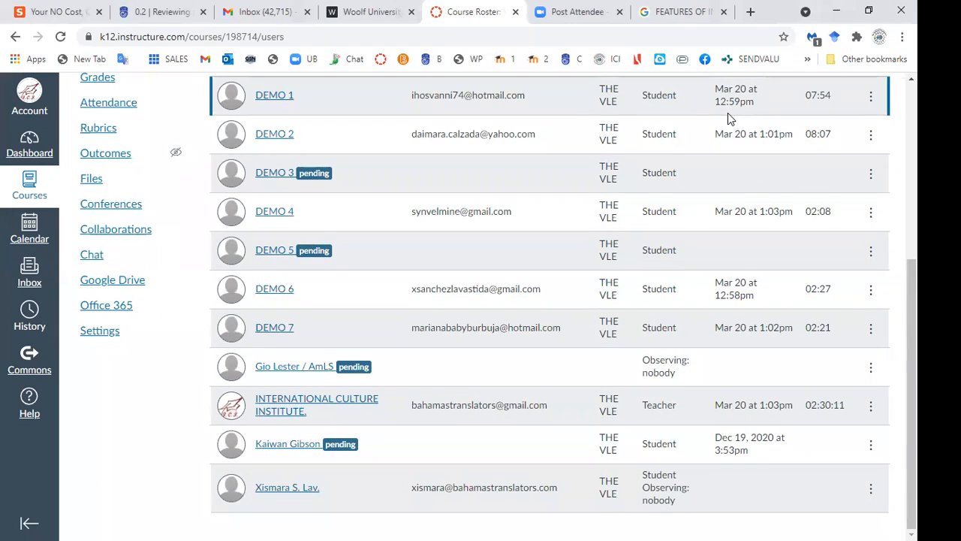
scroll(727, 118, "up", 2)
scroll(727, 118, "down", 1)
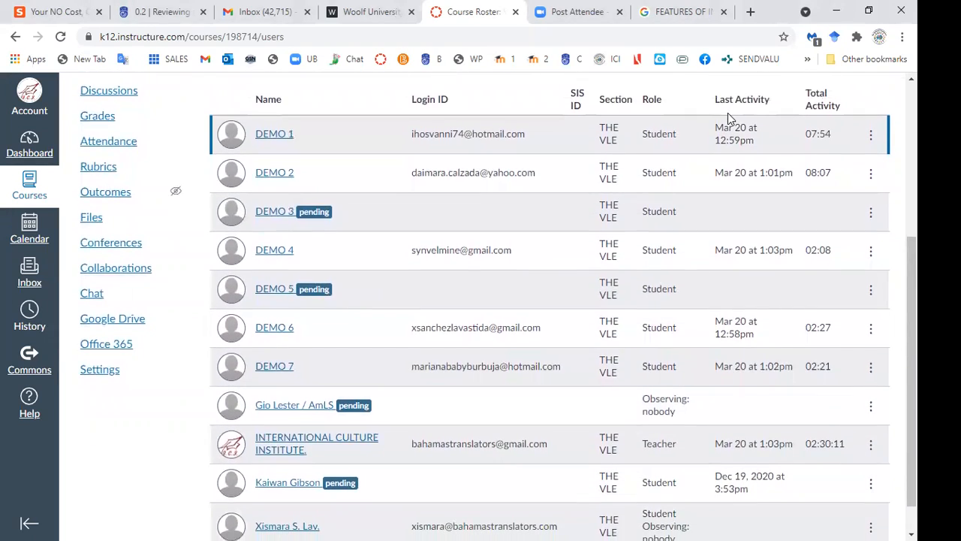
scroll(727, 114, "up", 4)
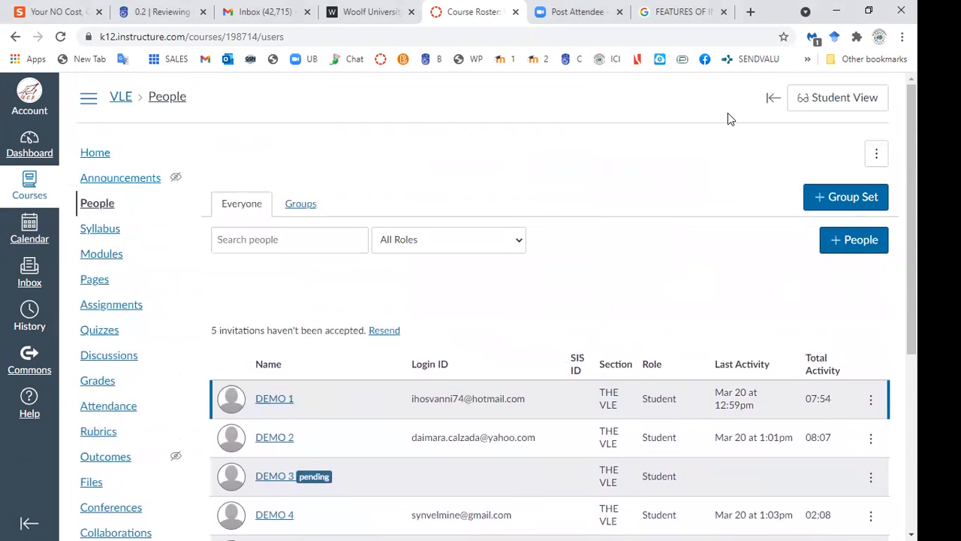
scroll(728, 118, "down", 3)
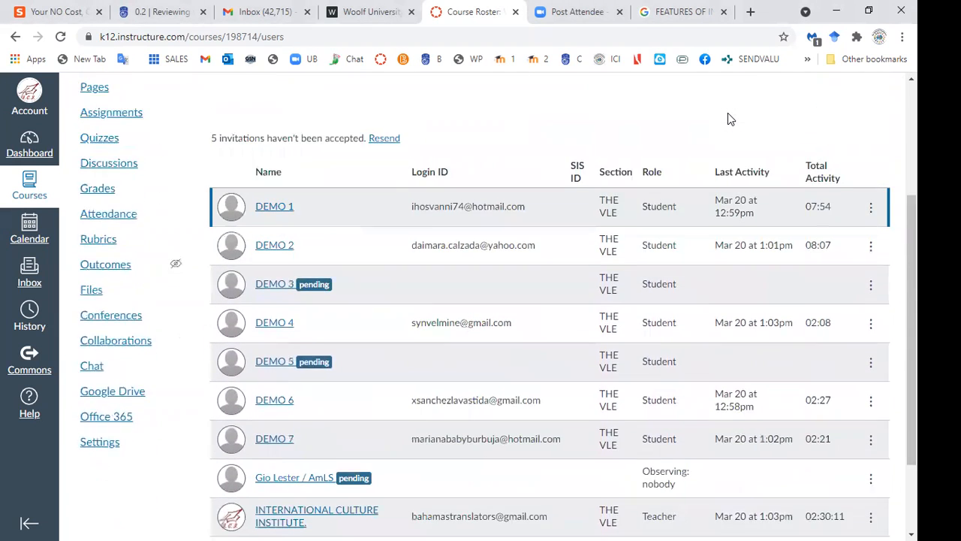
scroll(728, 118, "down", 1)
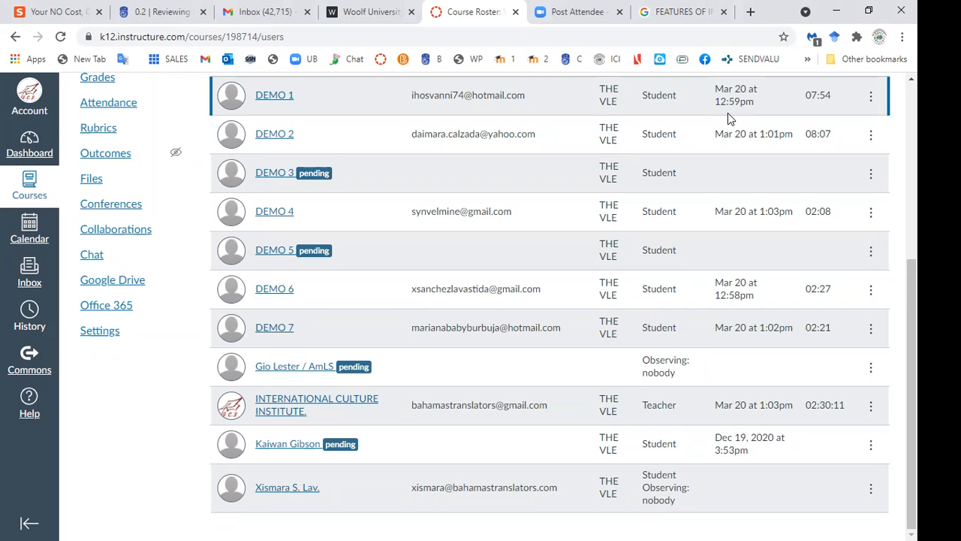
scroll(728, 114, "up", 2)
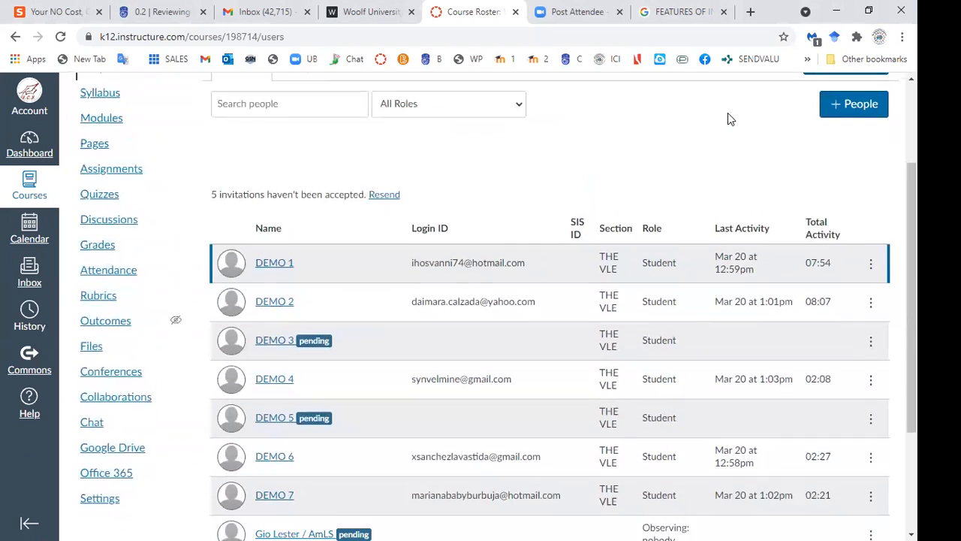
scroll(727, 114, "down", 2)
scroll(727, 118, "down", 1)
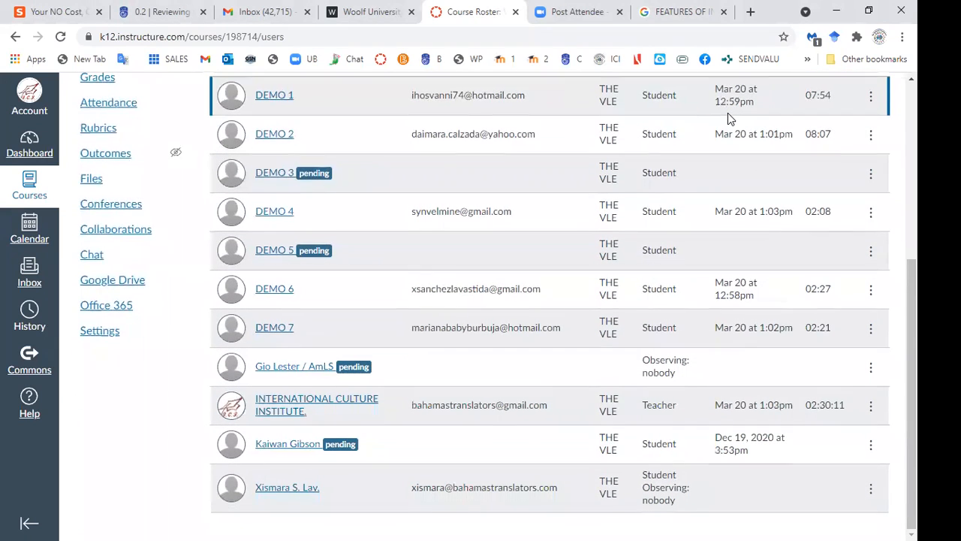
scroll(728, 114, "up", 3)
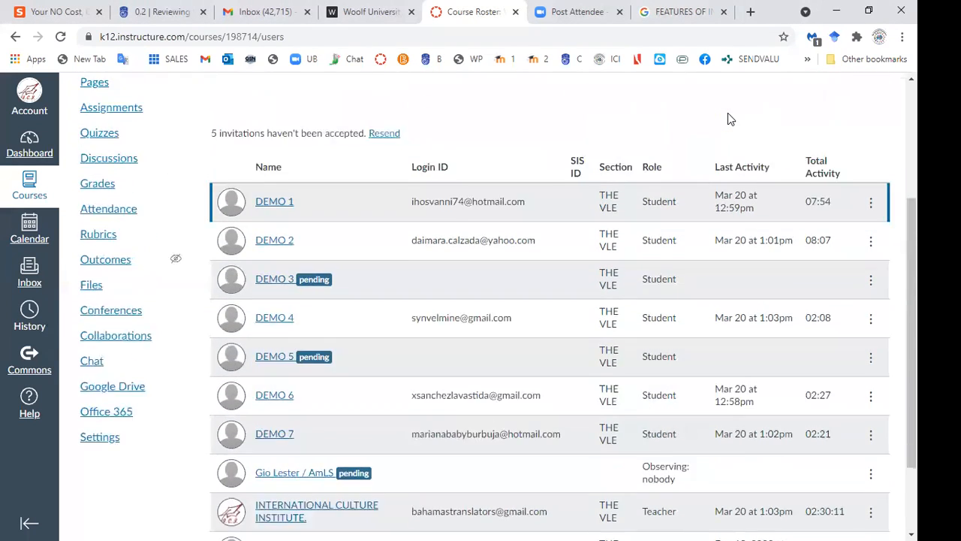
scroll(728, 119, "up", 1)
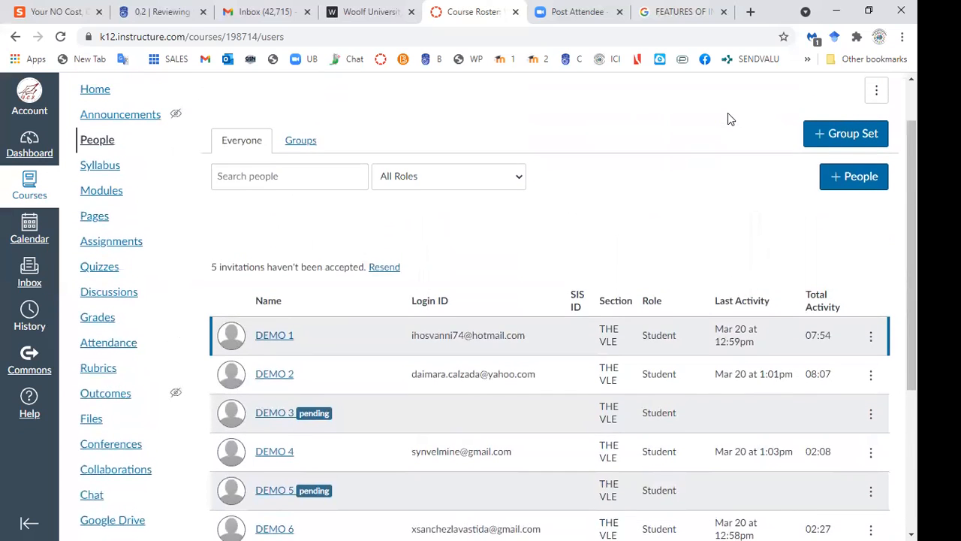
scroll(727, 119, "down", 3)
scroll(728, 119, "up", 5)
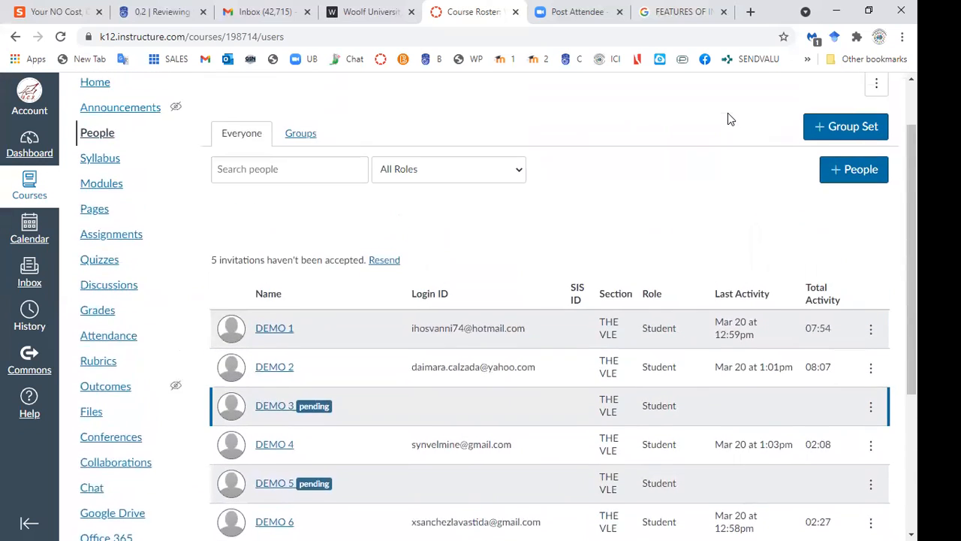
scroll(727, 119, "down", 4)
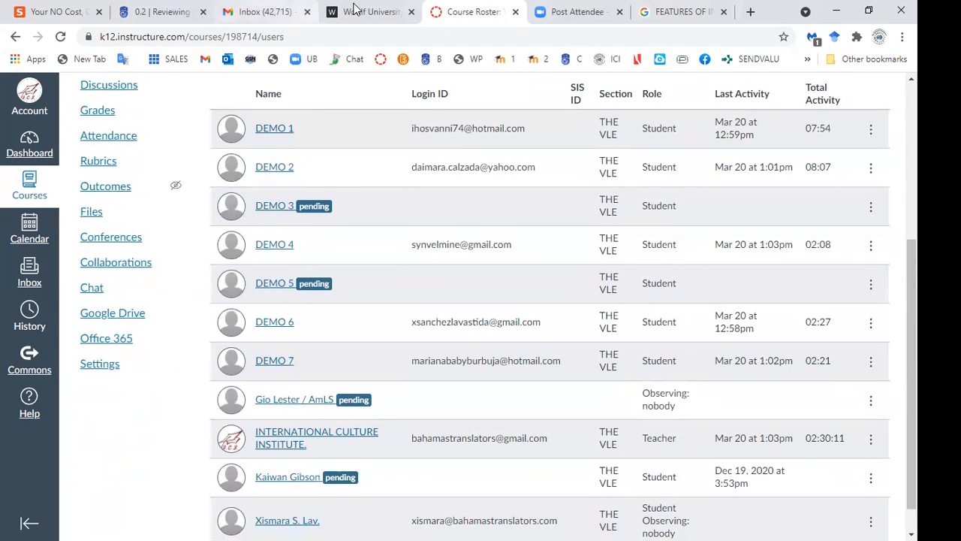
left_click(121, 248)
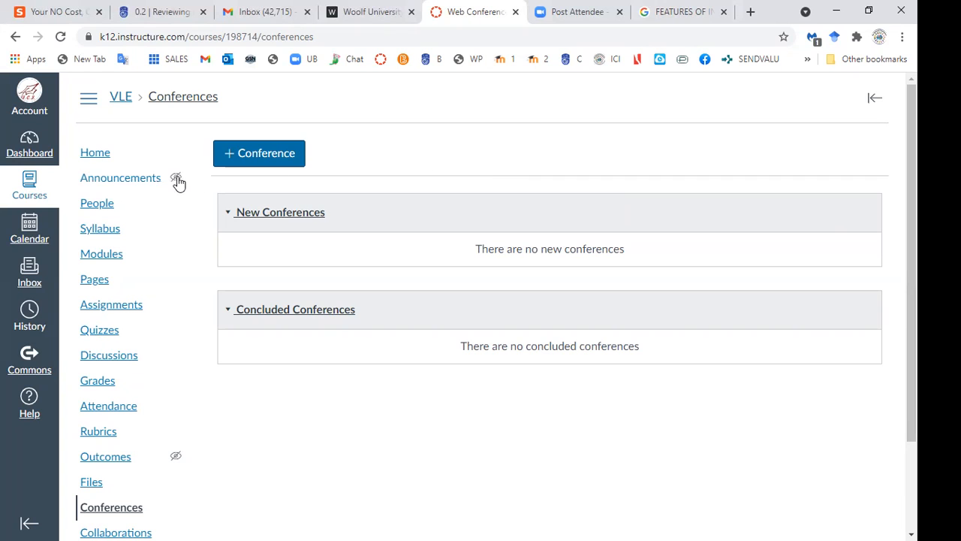
Step: Start a new course announcement titled WELCOME TO VLE and place the cursor in its message body
left_click(130, 187)
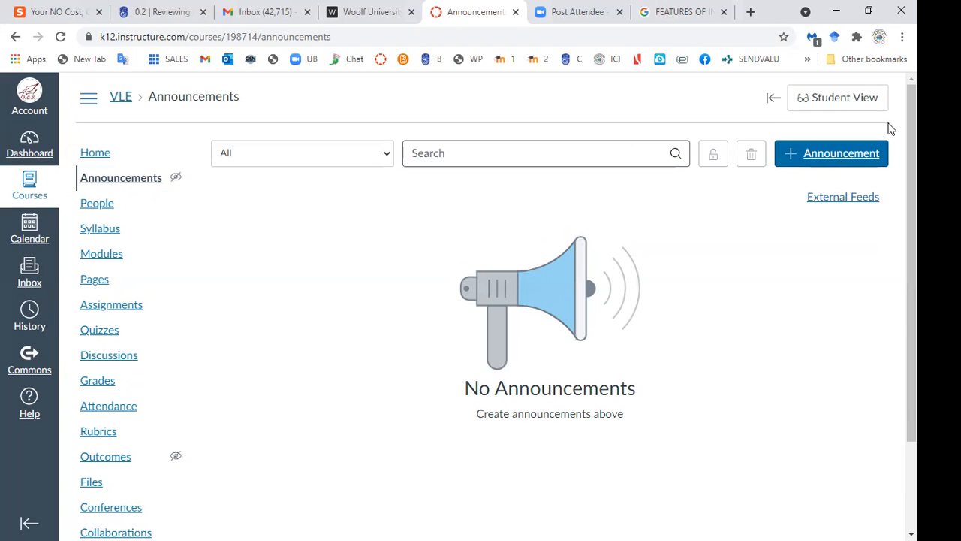
left_click(830, 162)
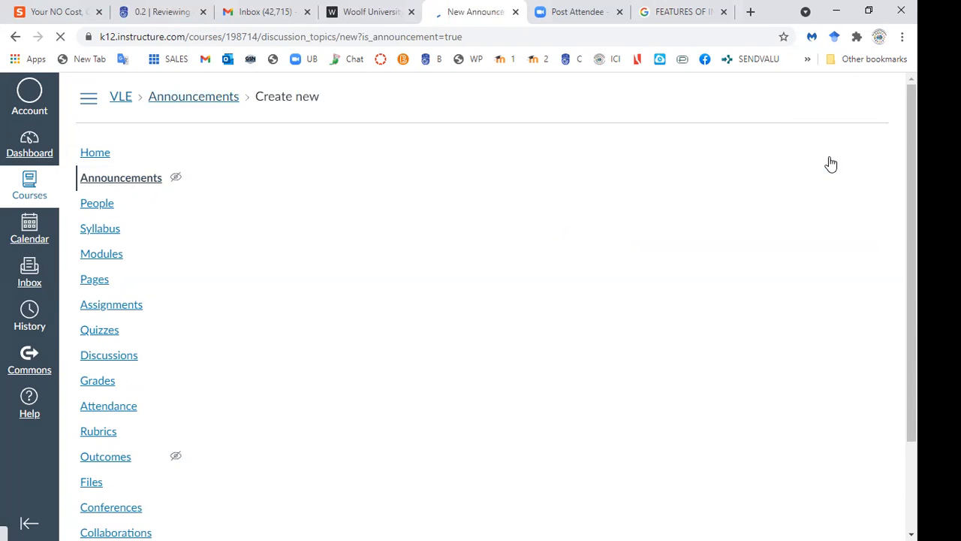
left_click(350, 155)
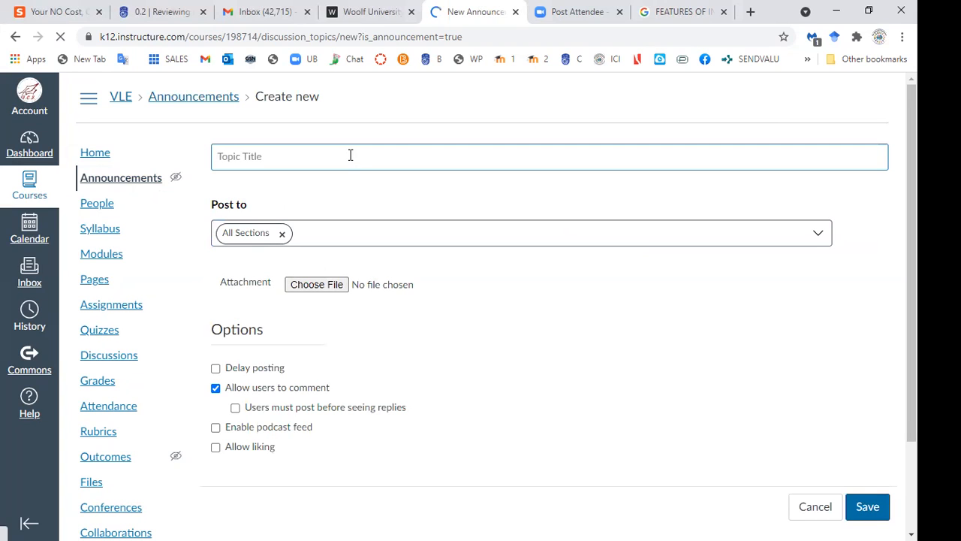
type("WELCO")
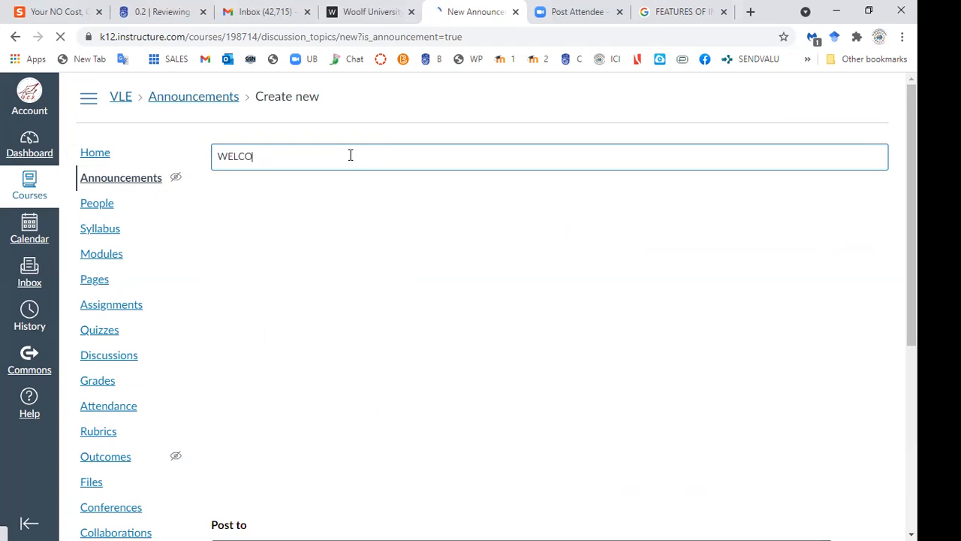
type("ME TO VLE")
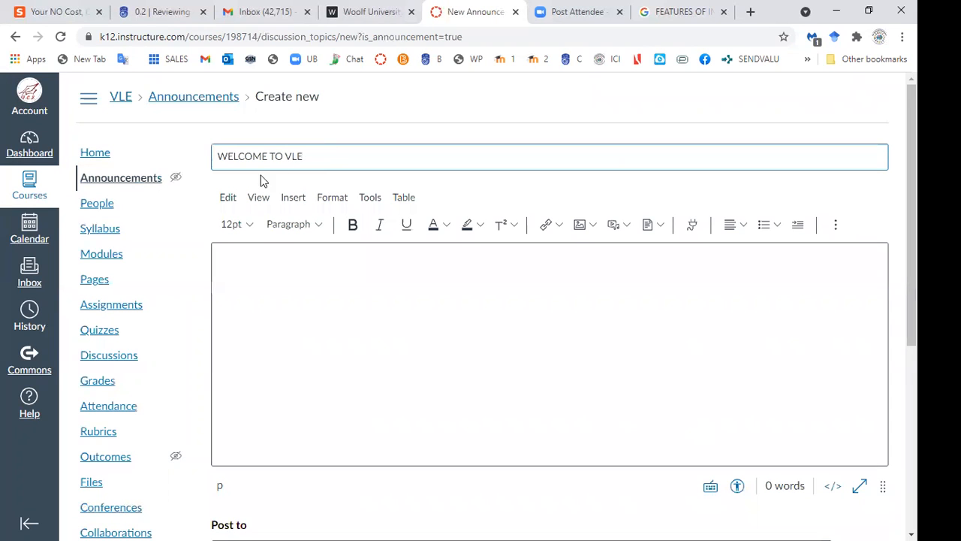
left_click(261, 264)
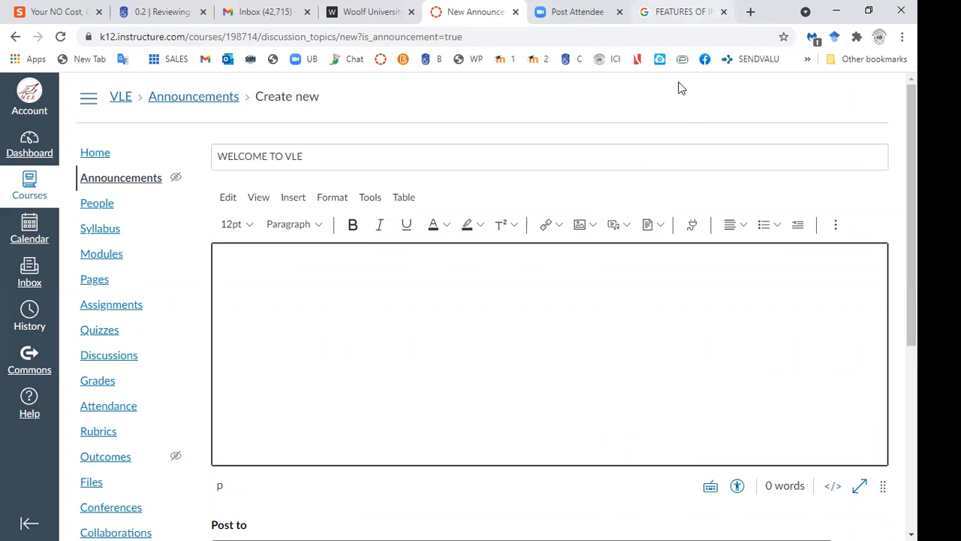
Step: Switch to the Google image results for Canvas features and open PCMag India's Instructure Canvas LMS page to view its dashboard image
left_click(681, 12)
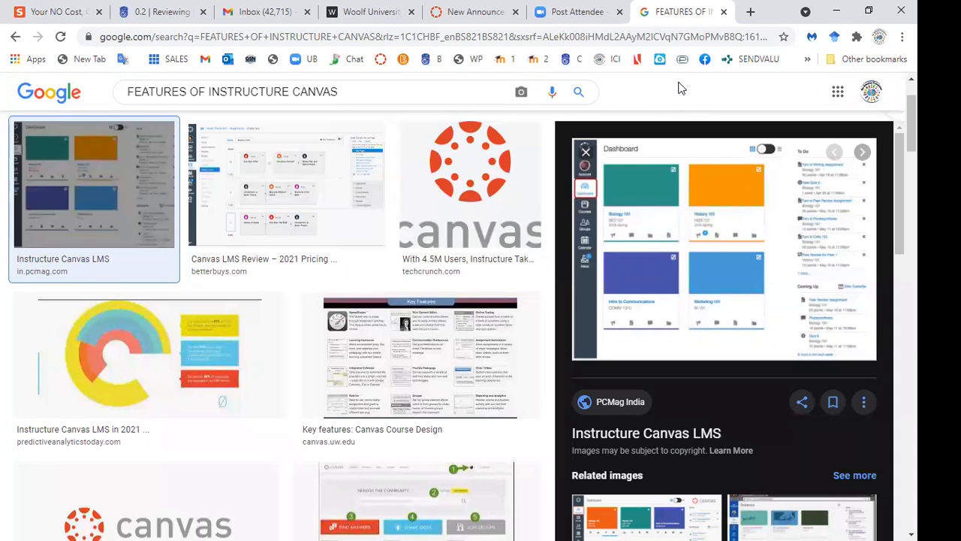
left_click(654, 214)
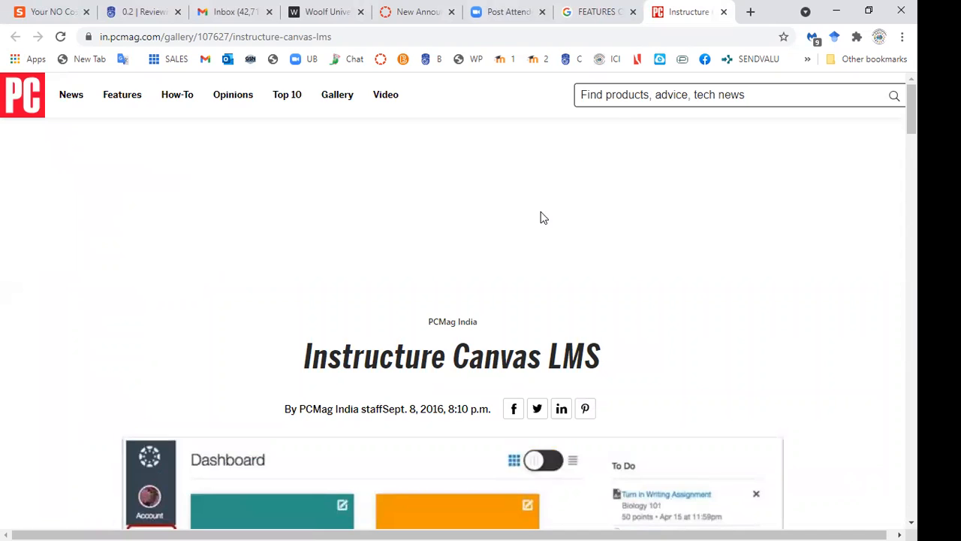
scroll(544, 218, "down", 5)
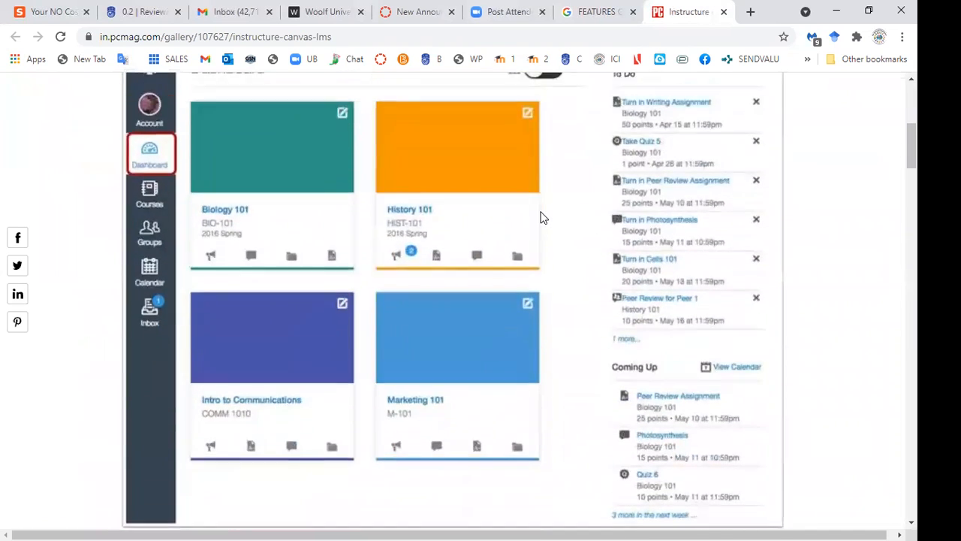
scroll(544, 218, "up", 1)
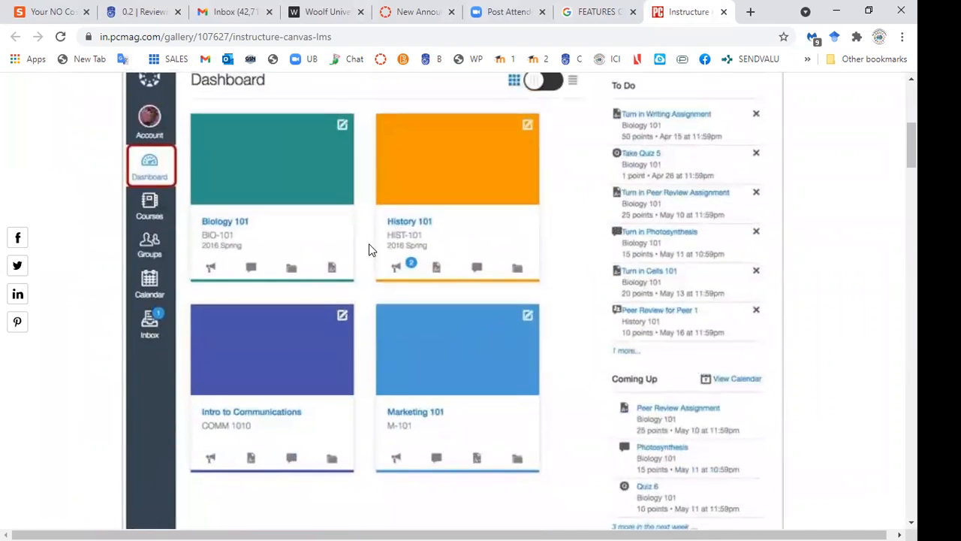
Step: Copy the Canvas dashboard image from the PCMag page
right_click(368, 244)
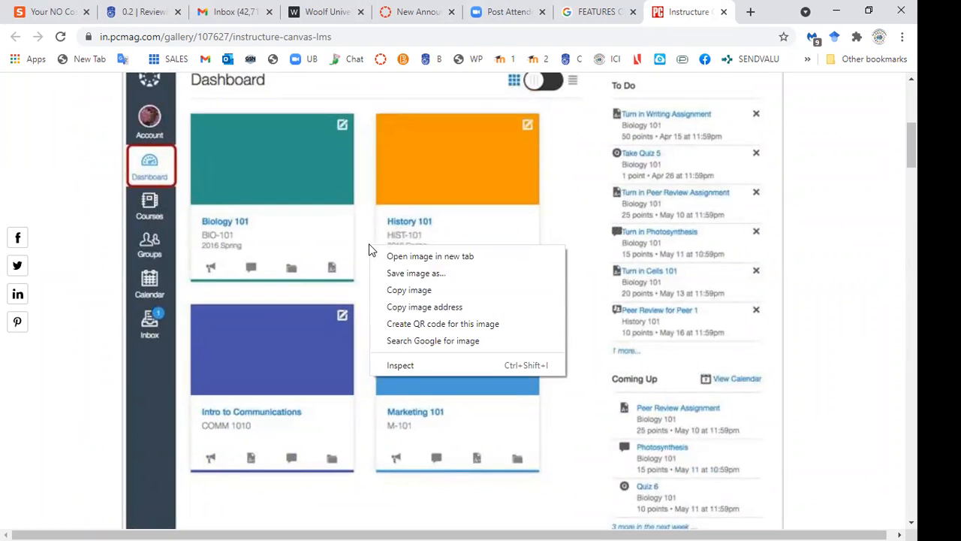
left_click(398, 291)
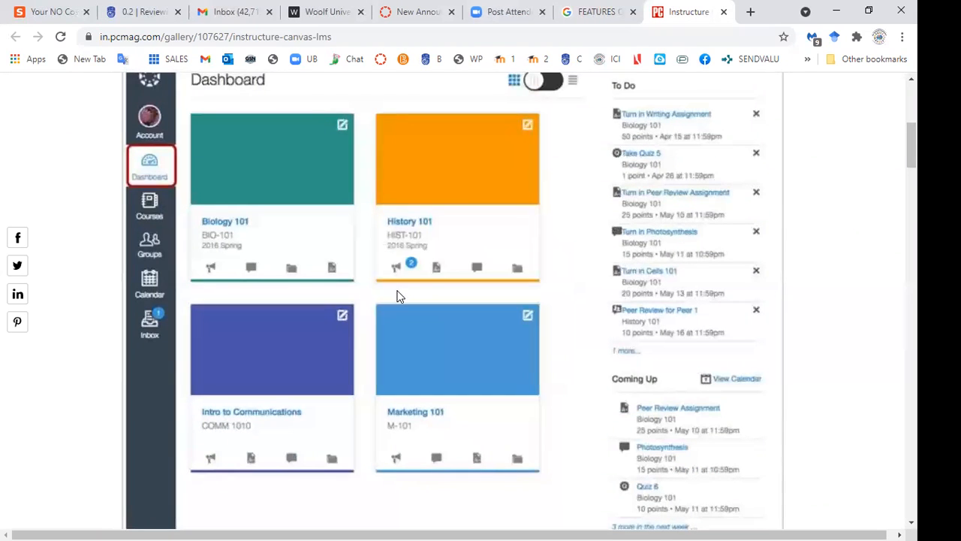
Step: Copy the TechCrunch Canvas logo from the Google image results and paste it into the announcement's message body
left_click(603, 11)
left_click(490, 188)
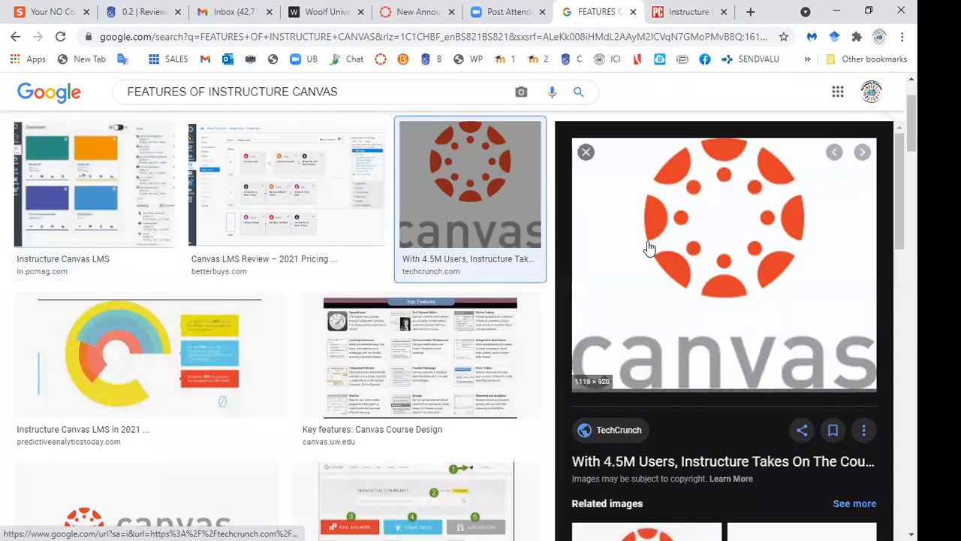
right_click(650, 248)
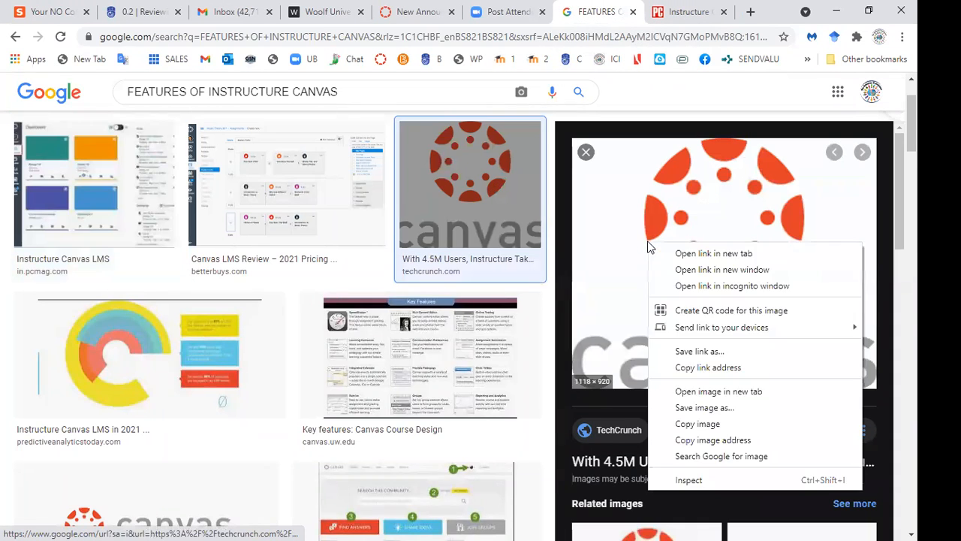
left_click(698, 424)
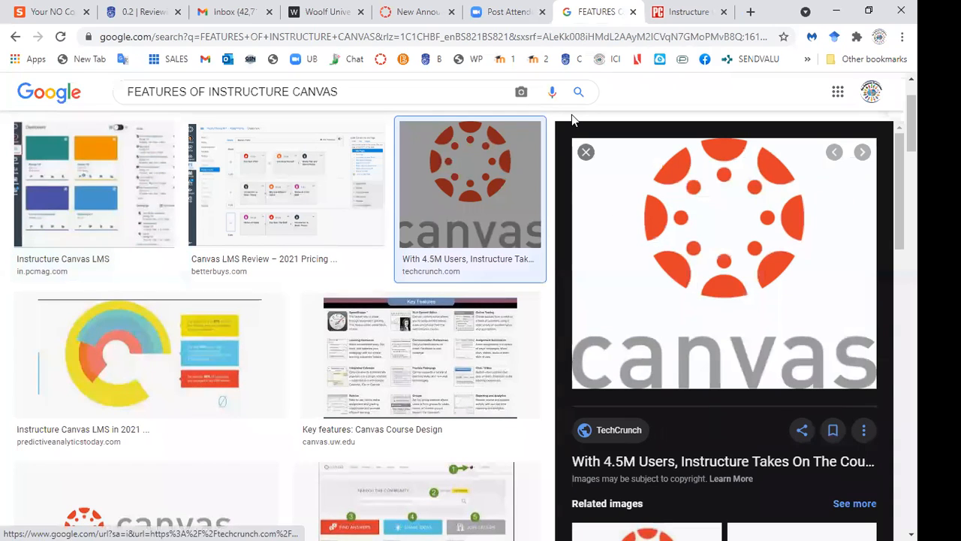
left_click(418, 12)
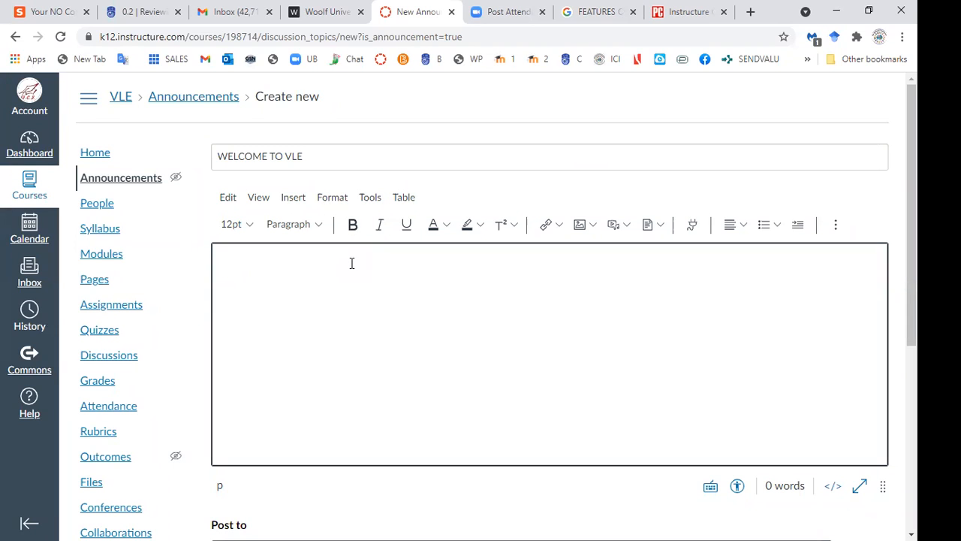
key("ctrl+v")
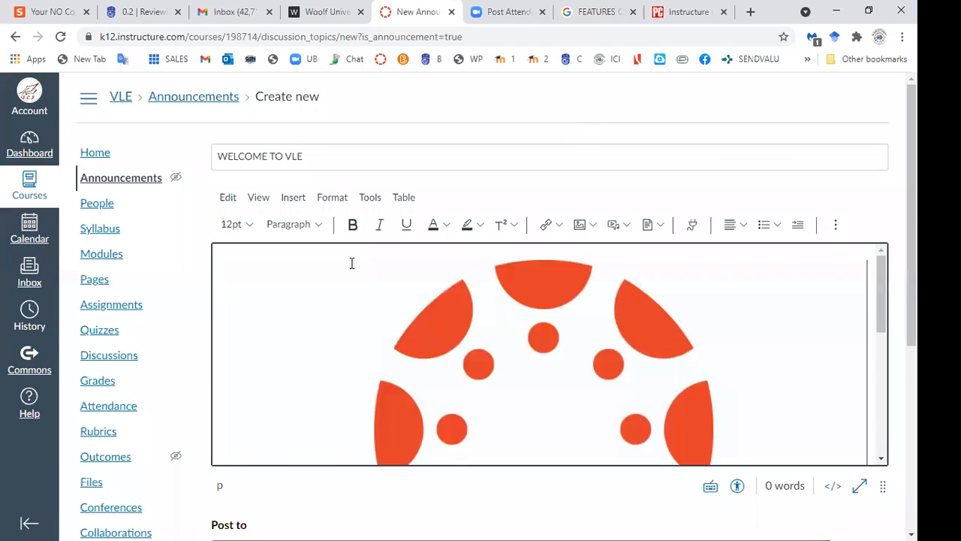
Step: Shrink the pasted Canvas logo to about half its width and center it in the message
scroll(351, 263, "down", 5)
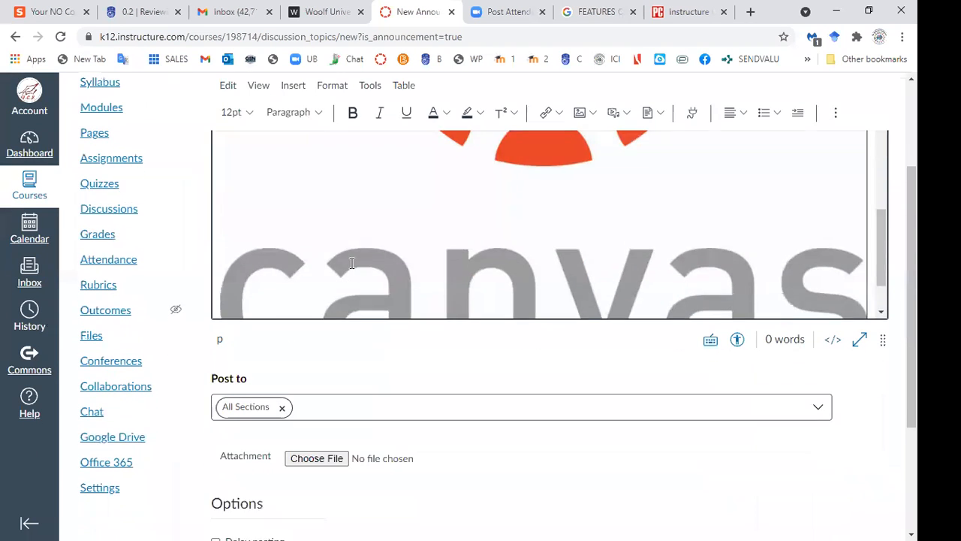
scroll(351, 263, "up", 5)
left_click(351, 263)
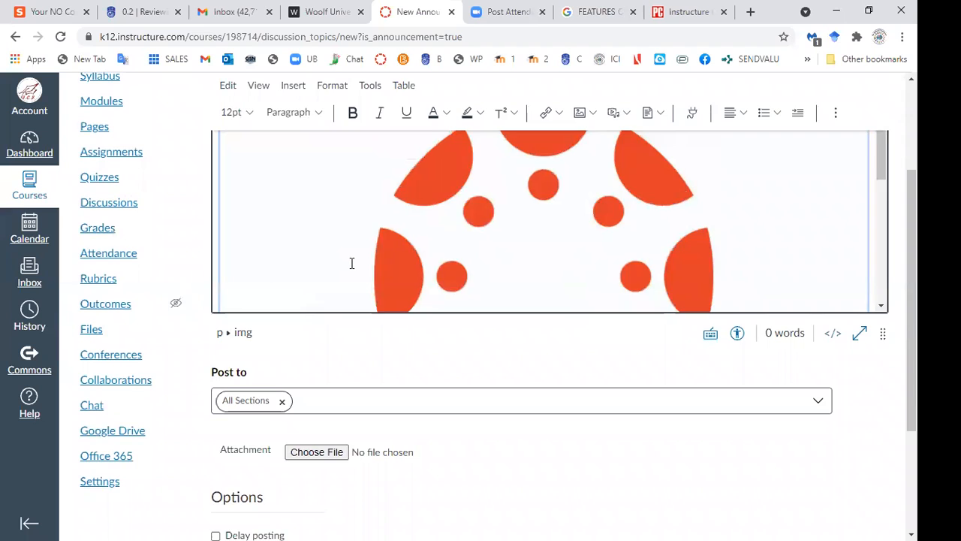
scroll(351, 262, "up", 2)
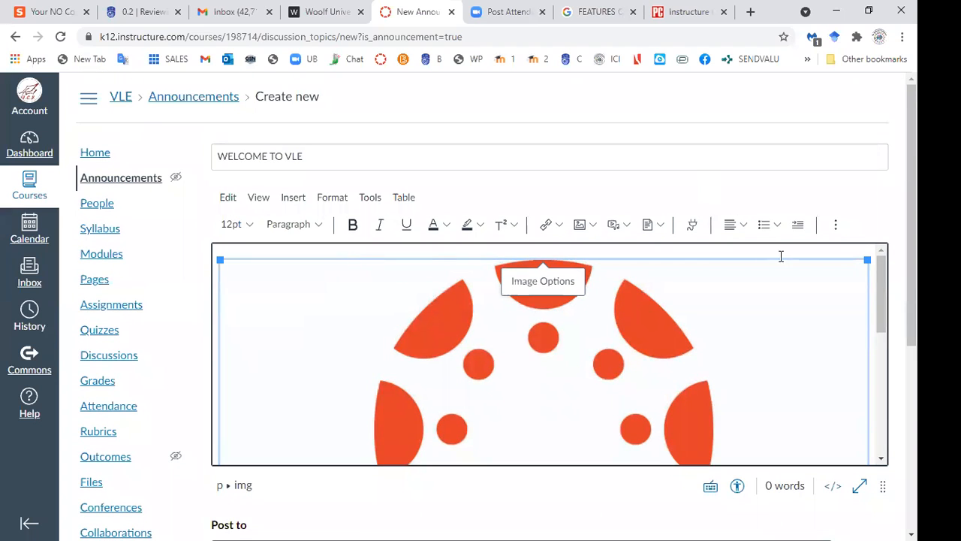
left_click_drag(868, 260, 564, 458)
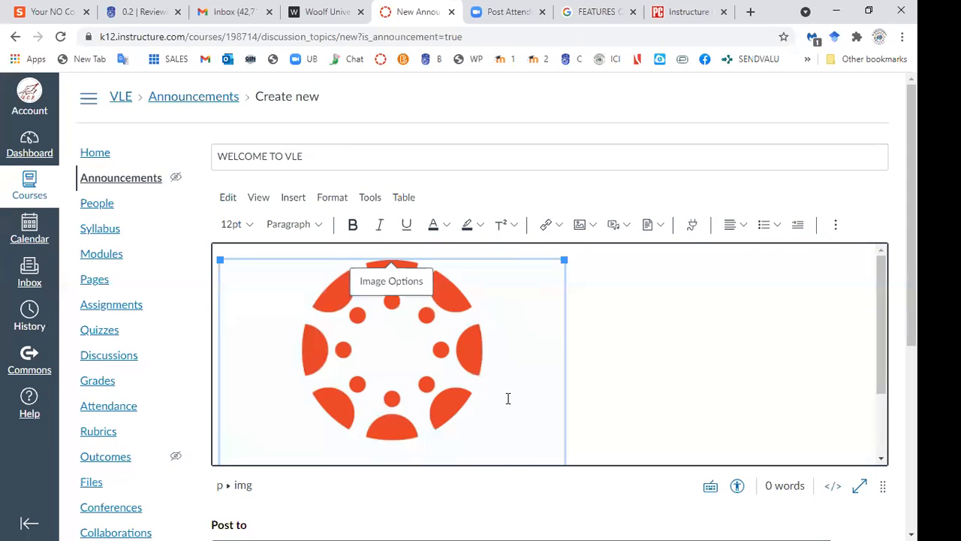
left_click(740, 232)
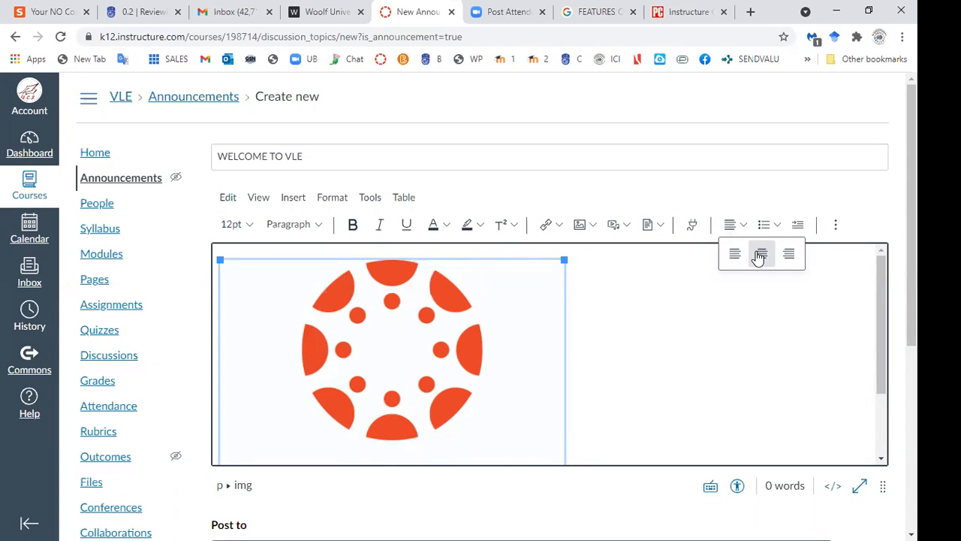
left_click(759, 257)
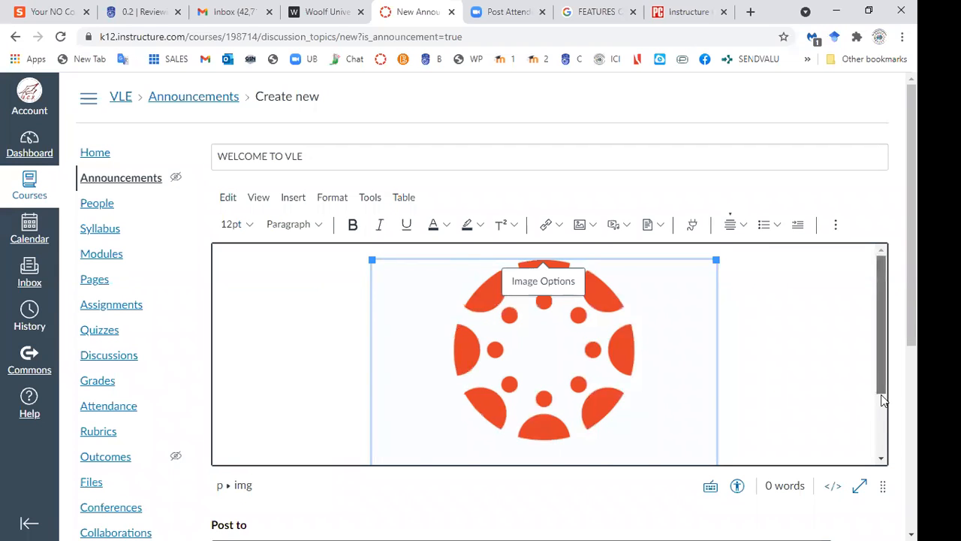
Step: Add the line WELCOME TO OUR PLATFORM below the Canvas logo in the message body
left_click_drag(882, 400, 879, 486)
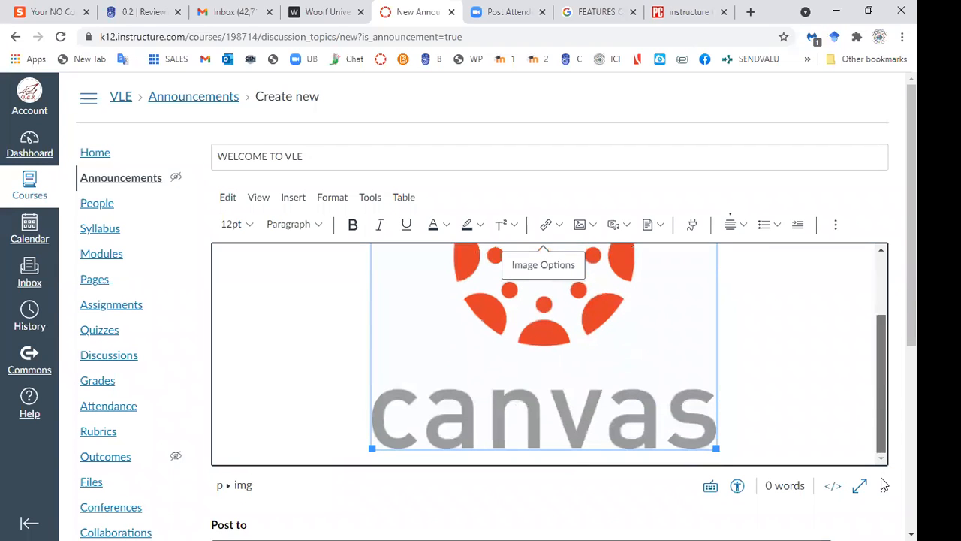
left_click(778, 436)
key("Return")
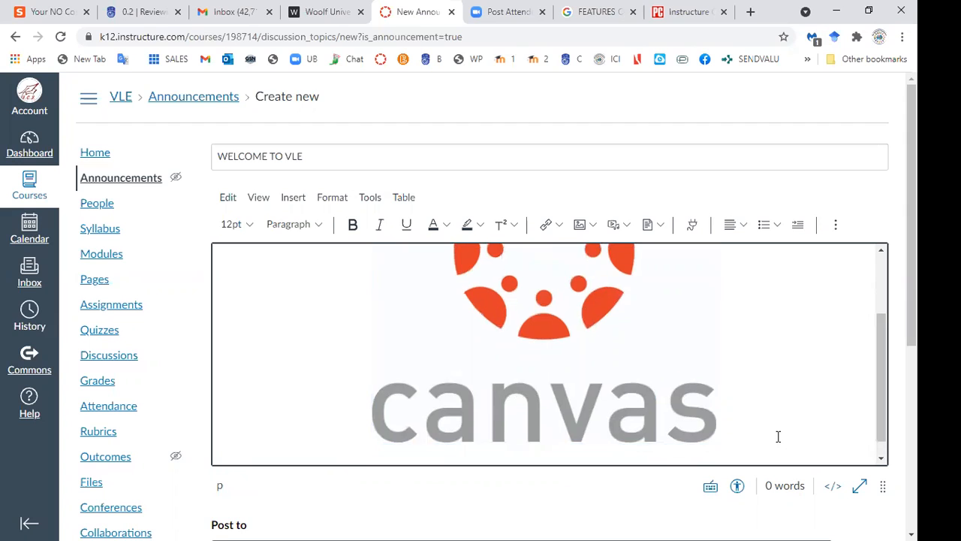
type("WELCOME TO ")
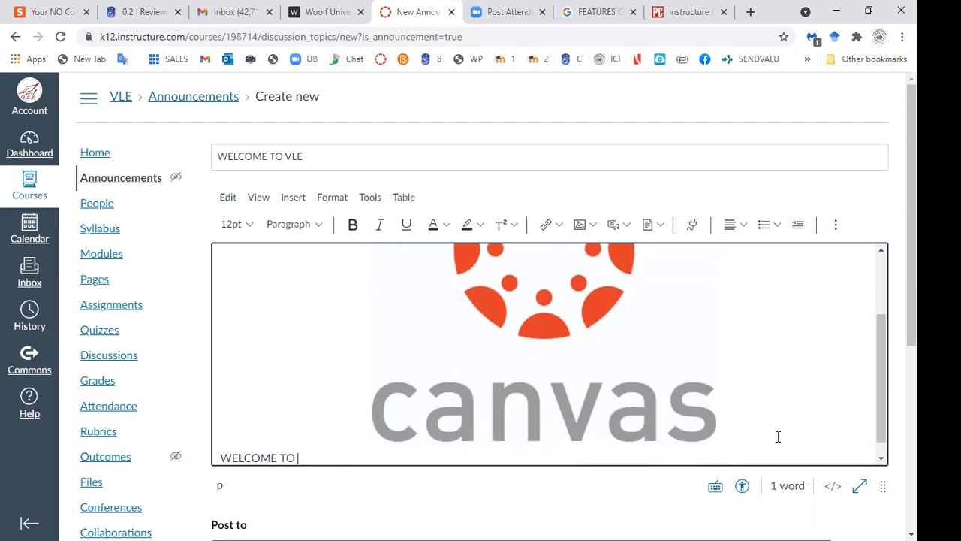
type("OUR")
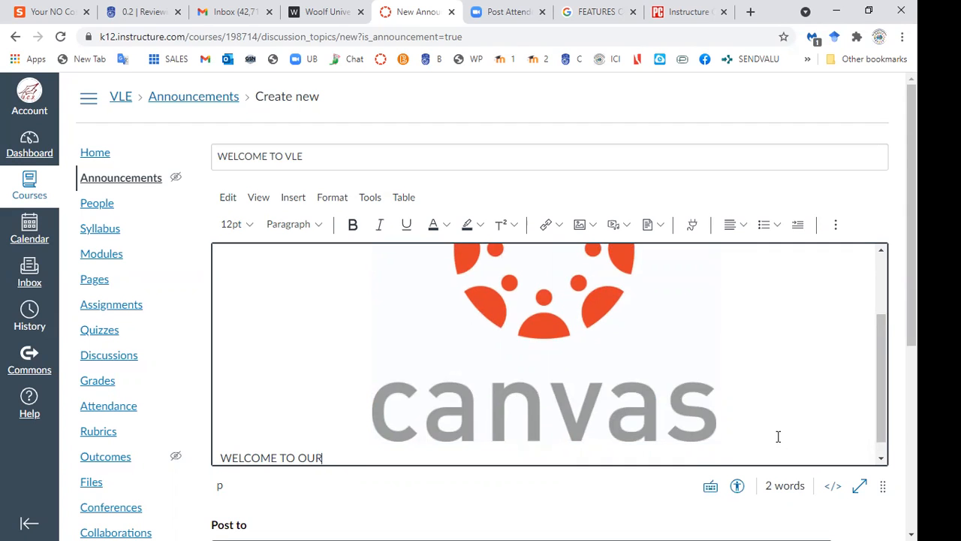
type(" PLATDORM")
key("BackSpace")
key("BackSpace")
key("BackSpace")
key("BackSpace")
type("FORM")
Step: Format the WELCOME TO OUR PLATFORM line at 36pt and center it
left_click_drag(384, 458, 220, 458)
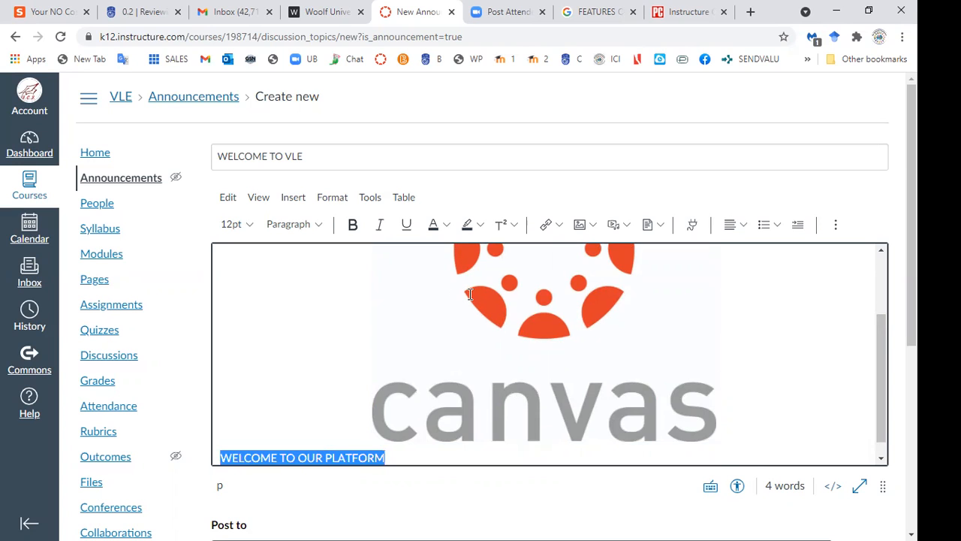
left_click(249, 228)
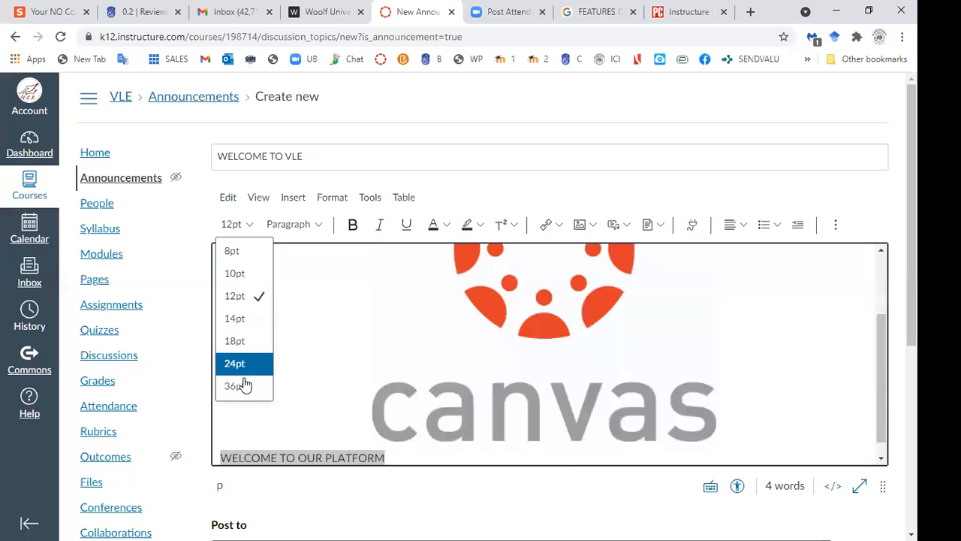
left_click(237, 386)
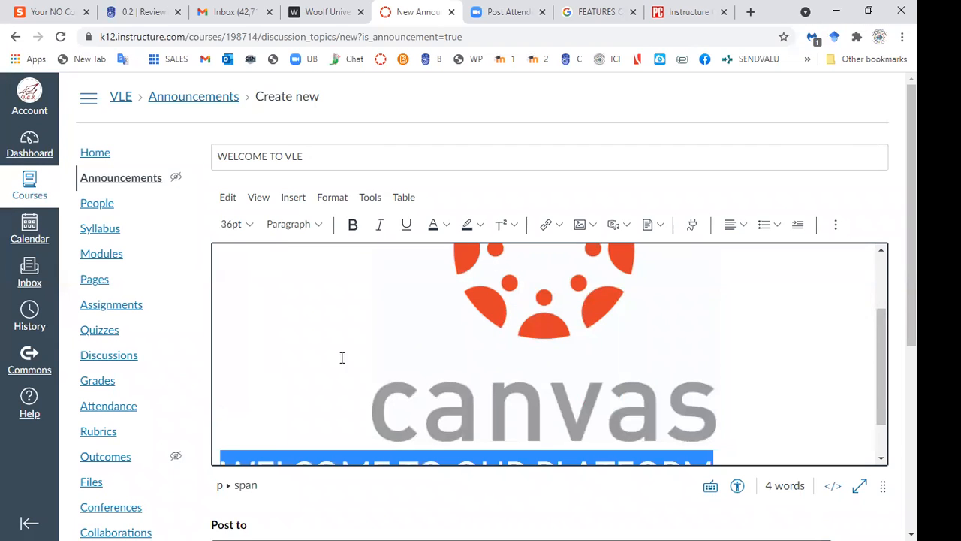
left_click(739, 227)
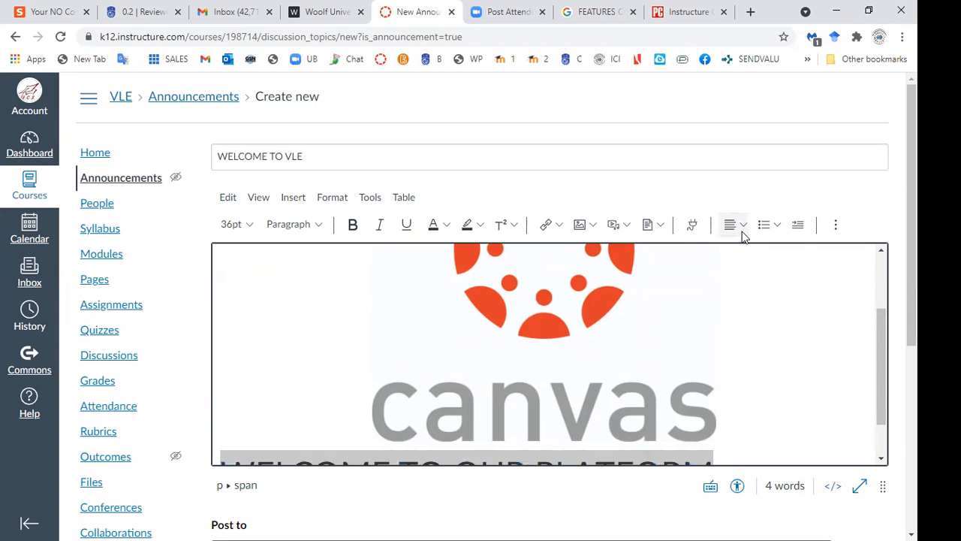
left_click(763, 256)
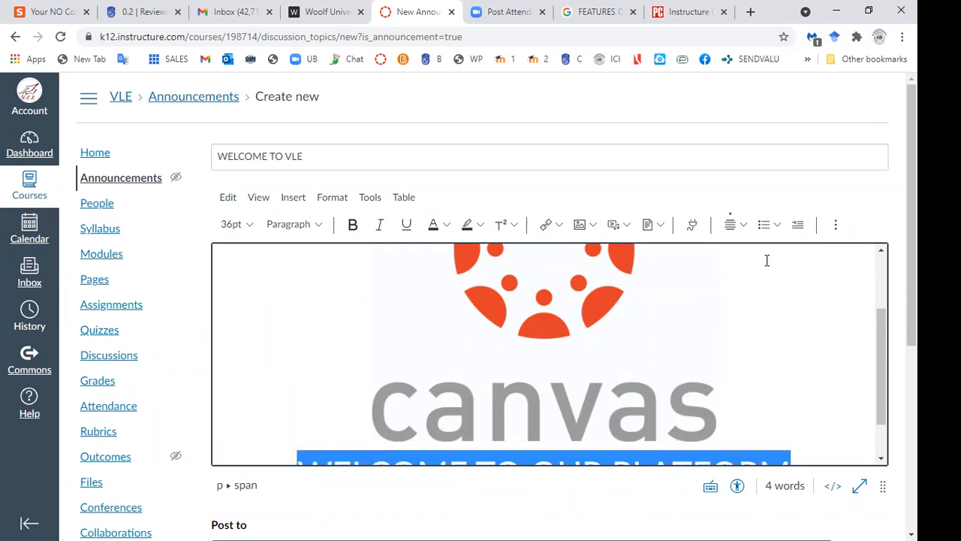
left_click_drag(882, 343, 884, 403)
left_click(829, 331)
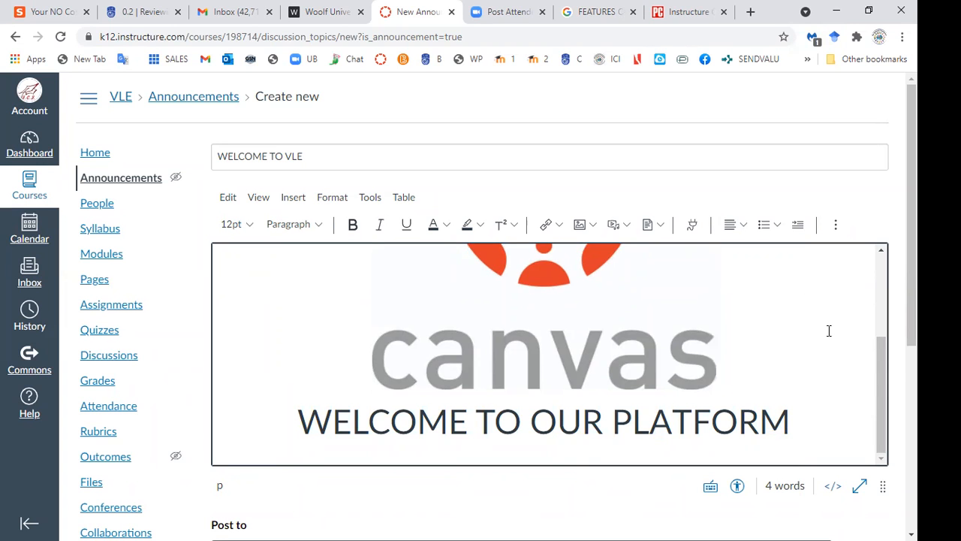
Step: Allow liking and enable the podcast feed in the announcement's options
scroll(829, 330, "down", 3)
scroll(829, 330, "down", 2)
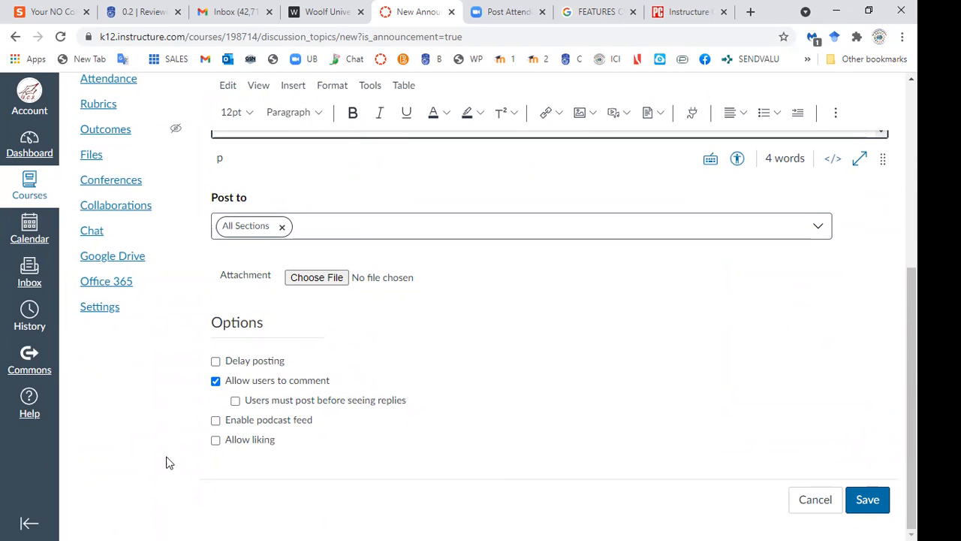
left_click(215, 441)
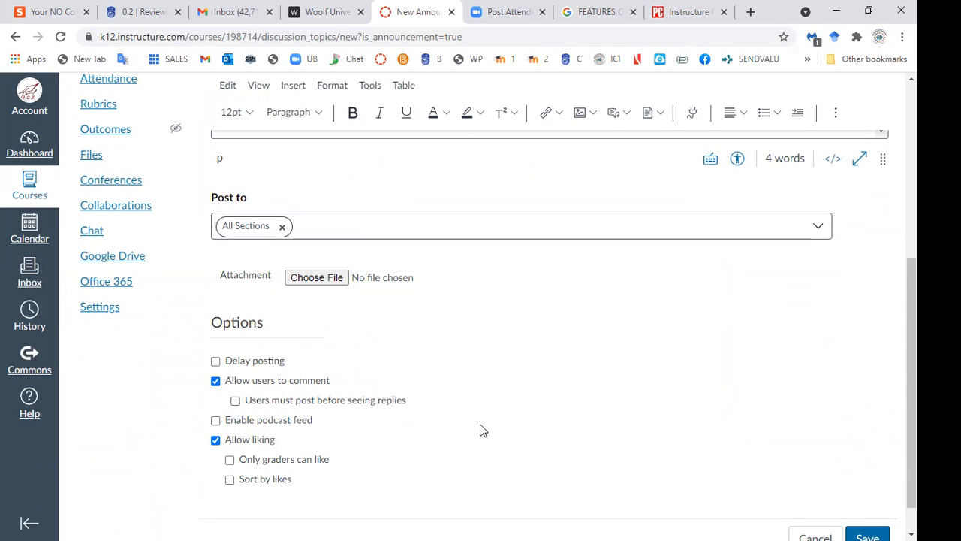
scroll(483, 430, "down", 1)
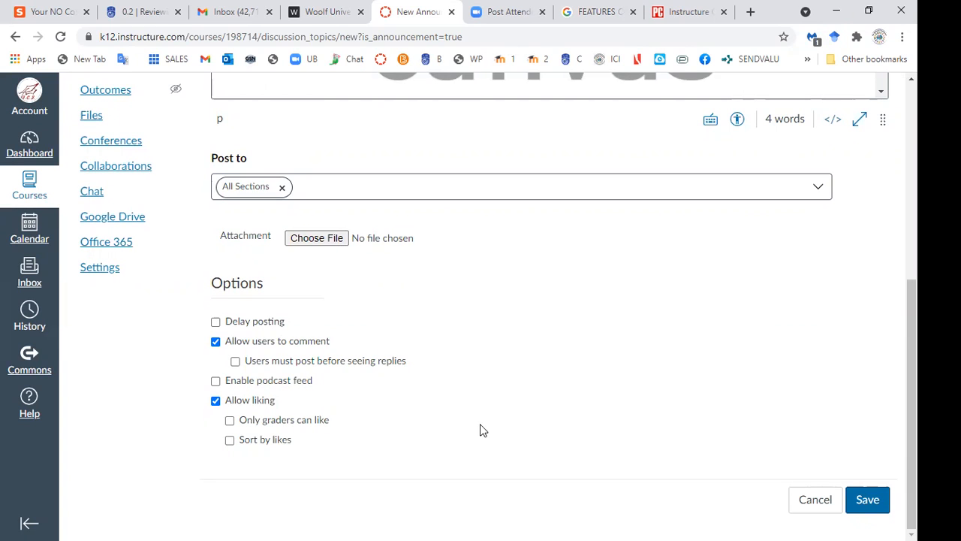
key("space")
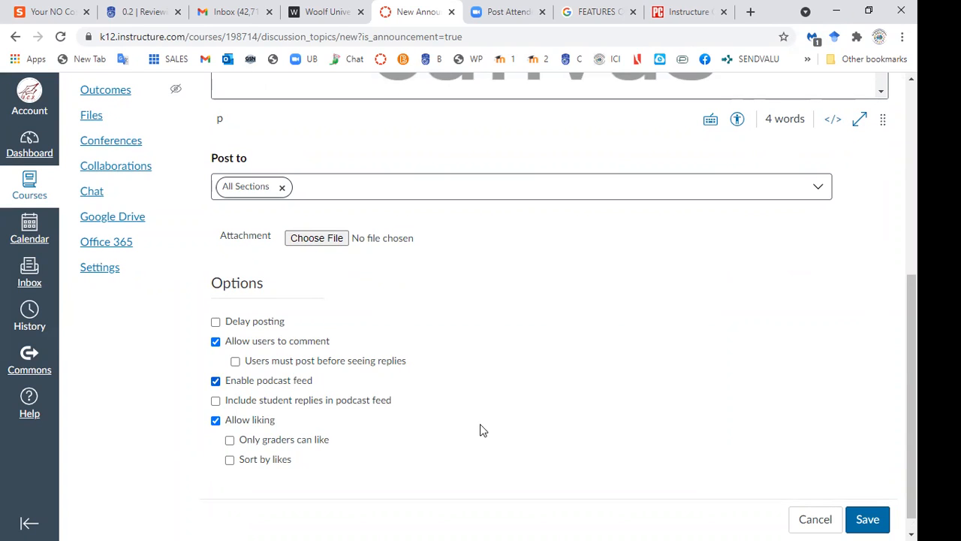
key("Tab")
key("space")
Step: Add the line WHAT DO YOU EXPECT FROM THIS COURSE below the welcome line in the message
scroll(483, 430, "up", 3)
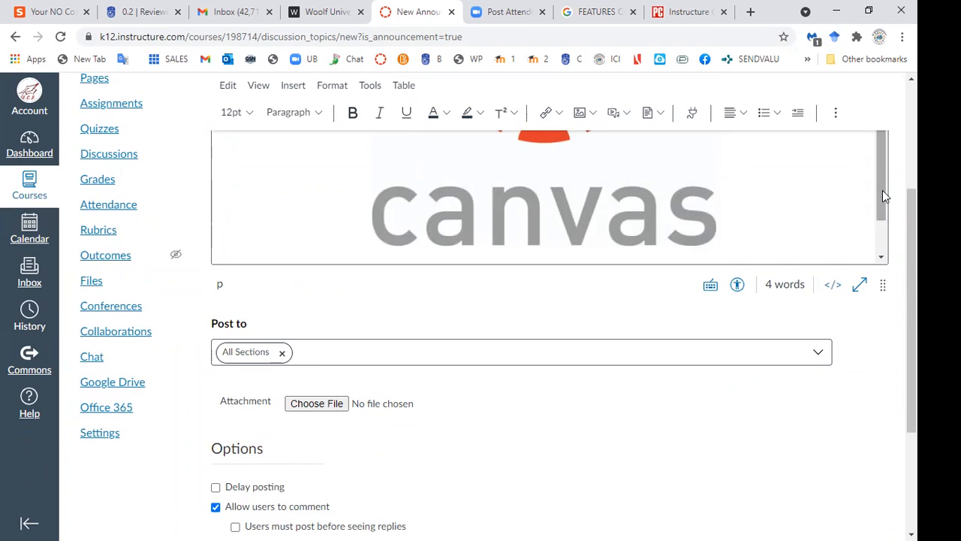
scroll(883, 190, "down", 2)
left_click(819, 209)
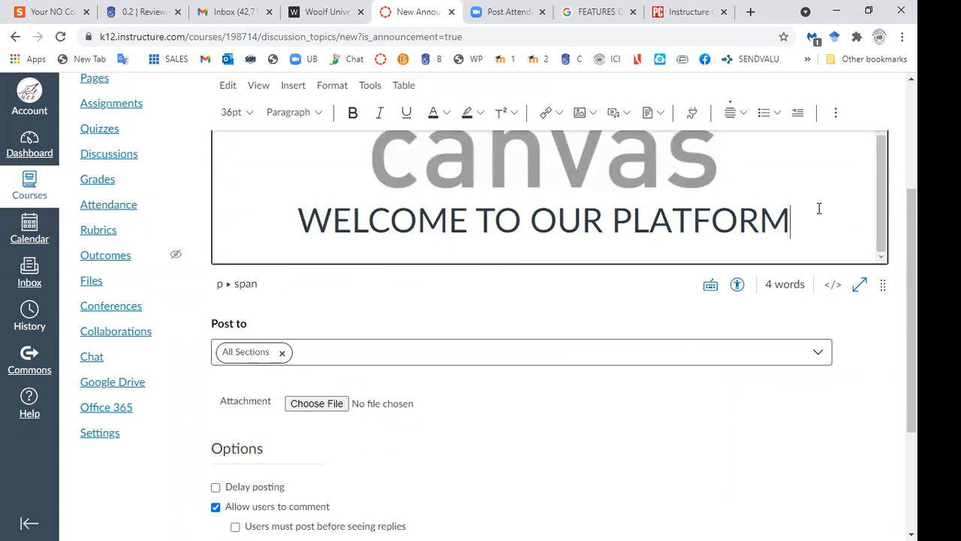
key("Return")
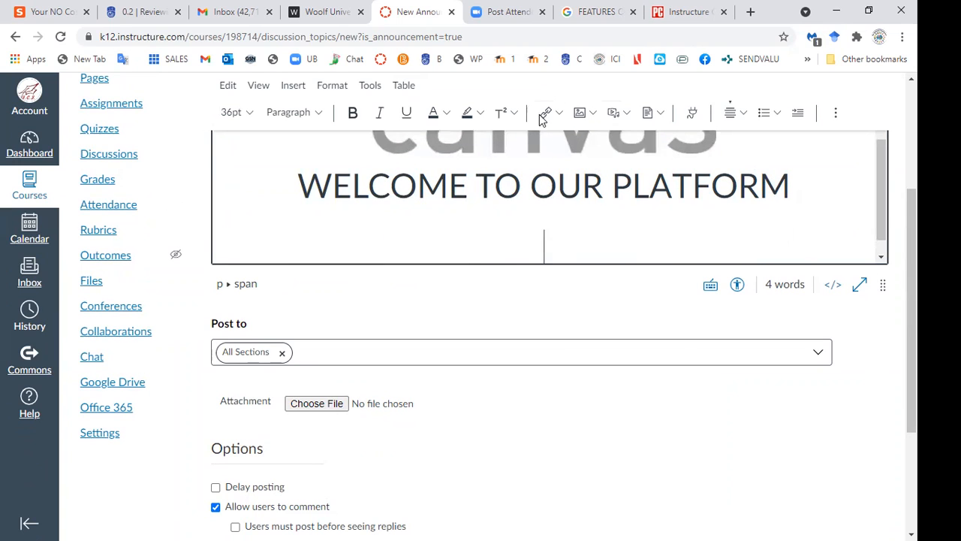
type("W")
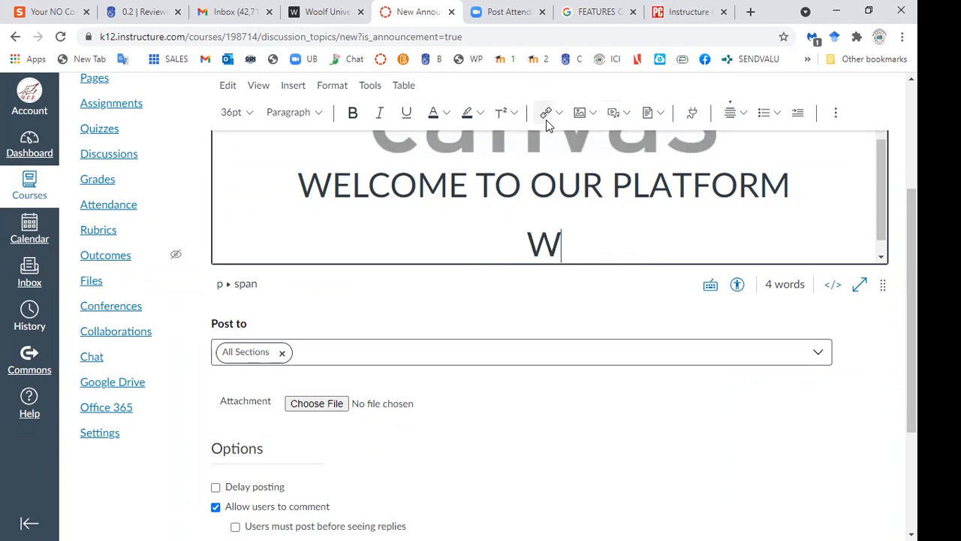
type("HAT DO YO")
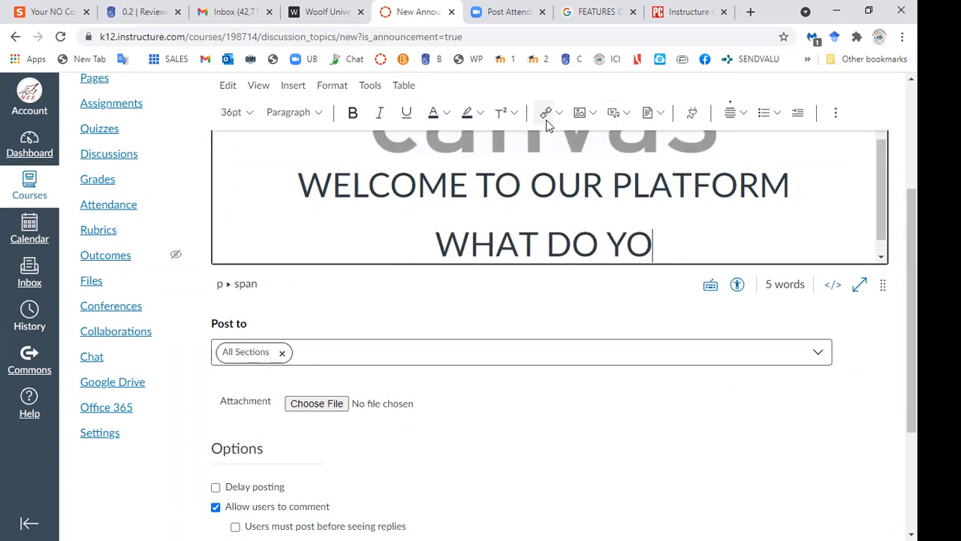
type("U EXPE")
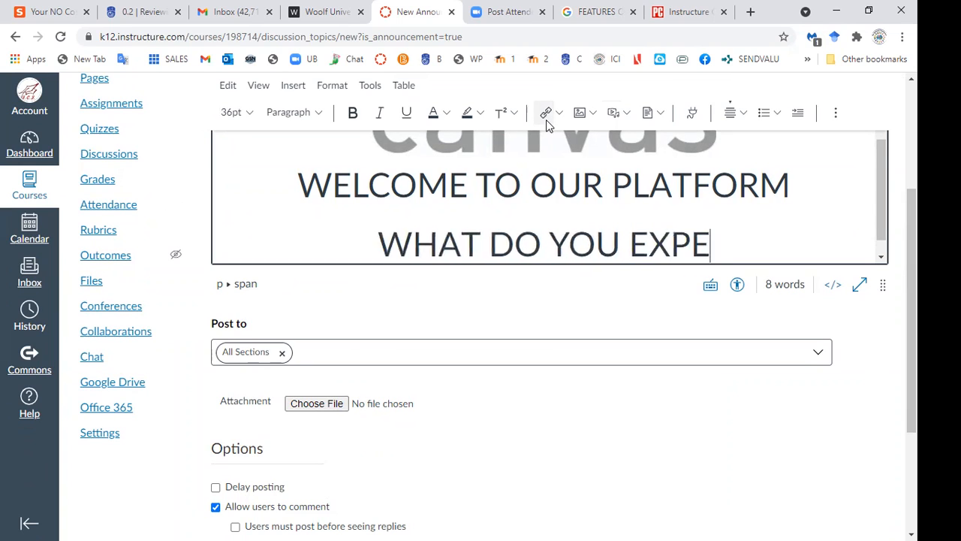
type("CT FROM THI")
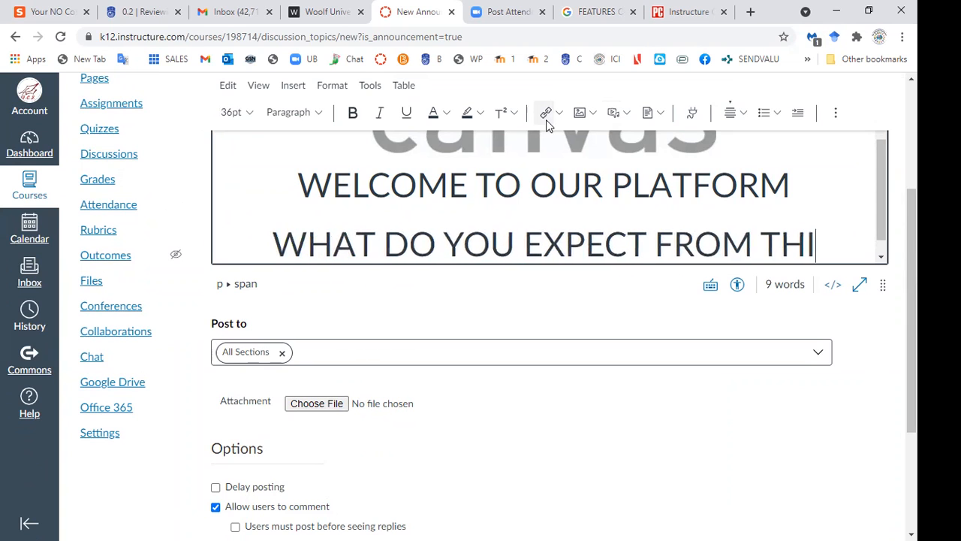
type("S COURSE")
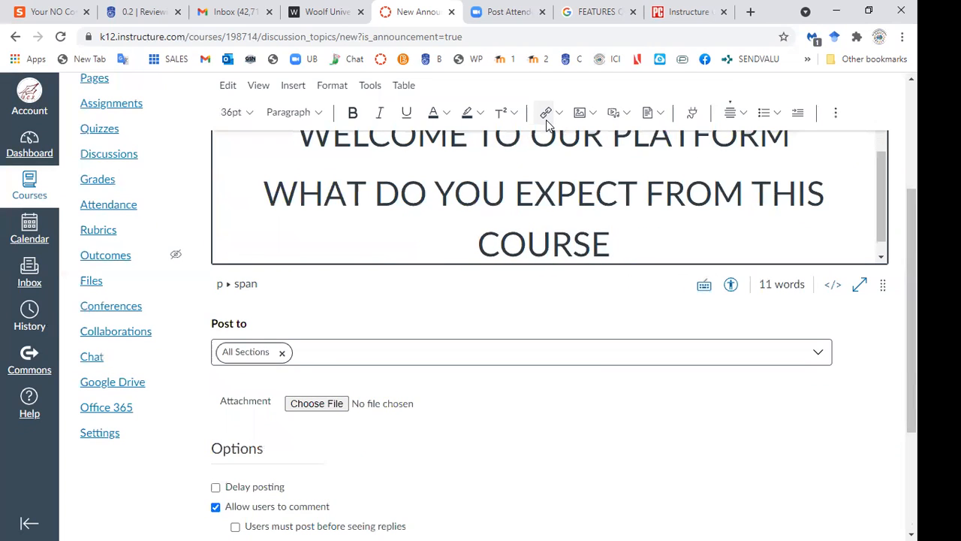
Step: End the WHAT DO YOU EXPECT FROM THIS COURSE line with a question mark and set its font size to 18pt
type("?")
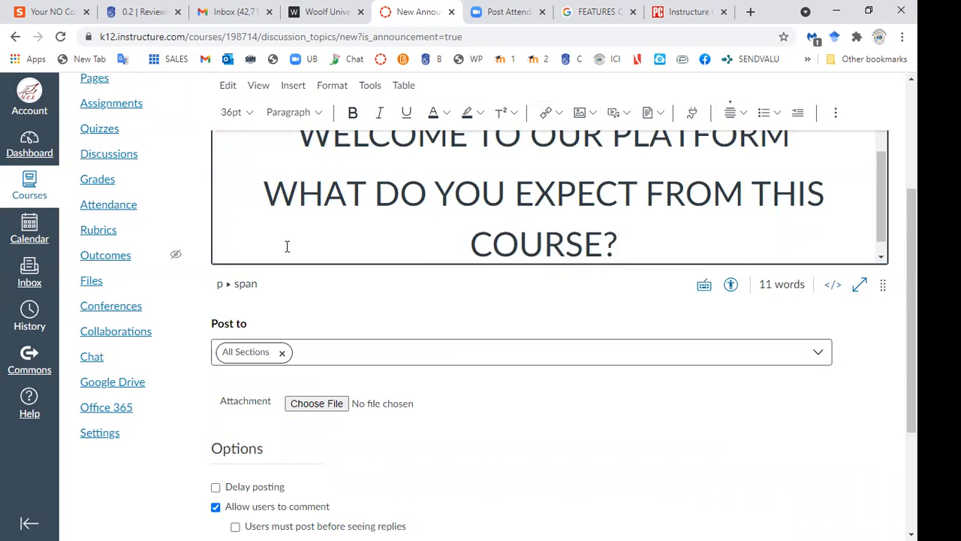
left_click_drag(264, 193, 658, 253)
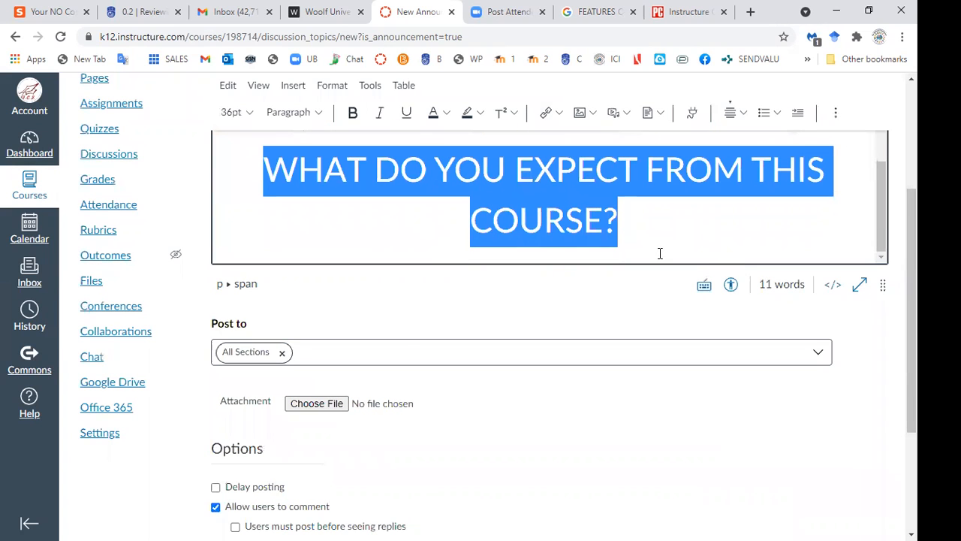
left_click(239, 112)
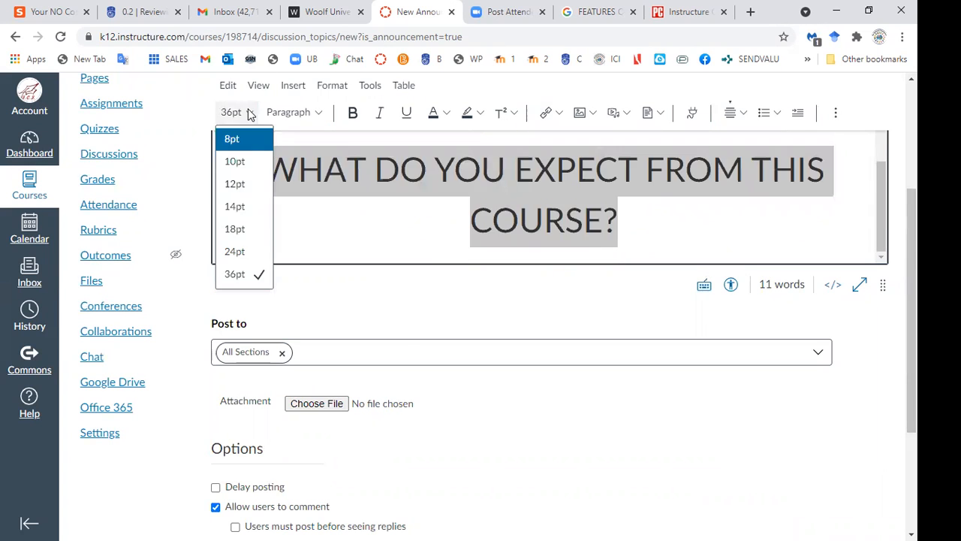
left_click(240, 235)
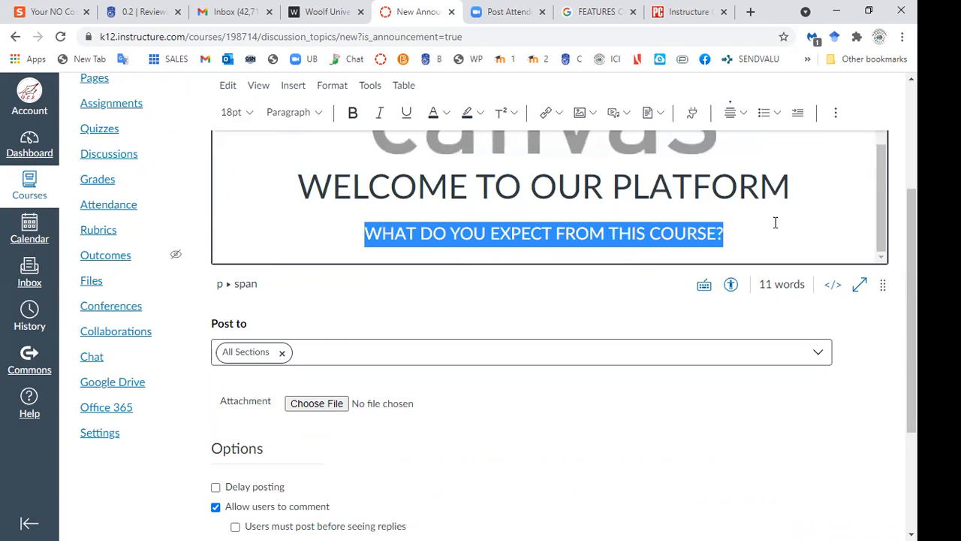
Step: Save the welcome announcement and review the posted message
scroll(776, 222, "down", 3)
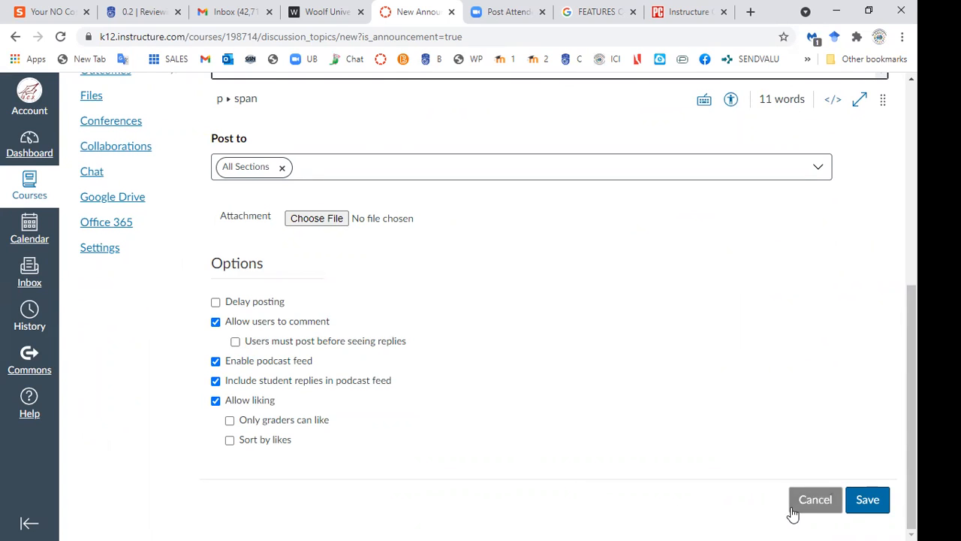
left_click(877, 507)
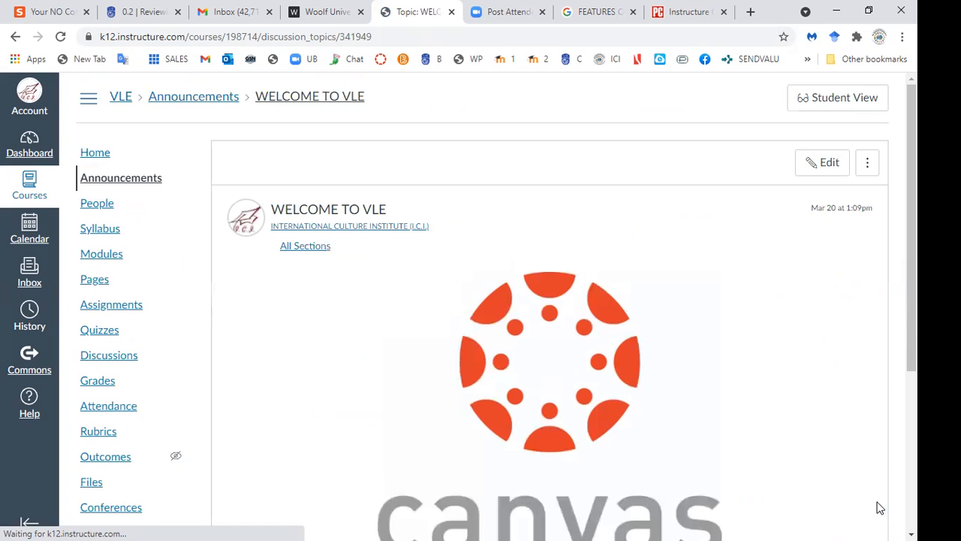
scroll(880, 509, "down", 4)
scroll(880, 508, "up", 3)
scroll(880, 509, "up", 1)
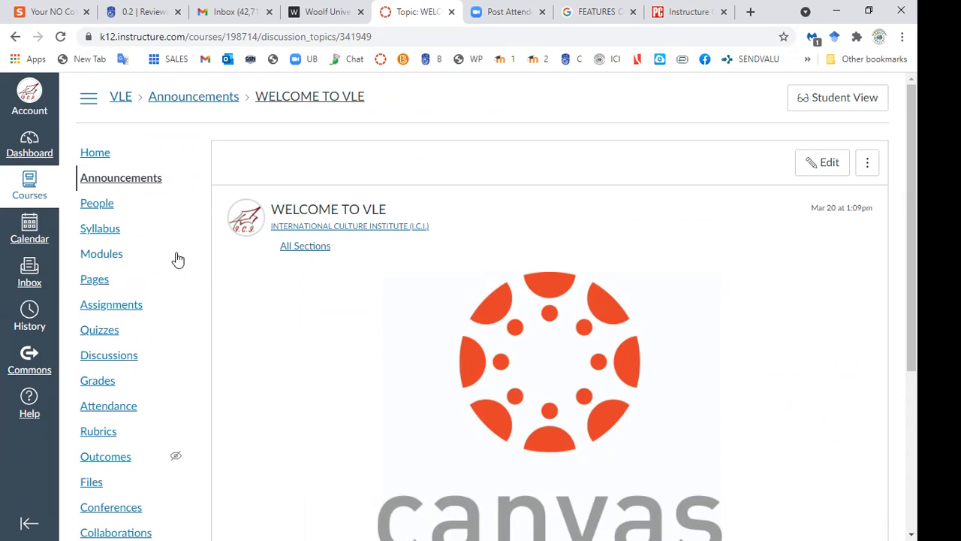
Step: Open the course syllabus for editing and paste in the Intended Audience paragraph from the Growing With Canvas course details page
left_click(97, 206)
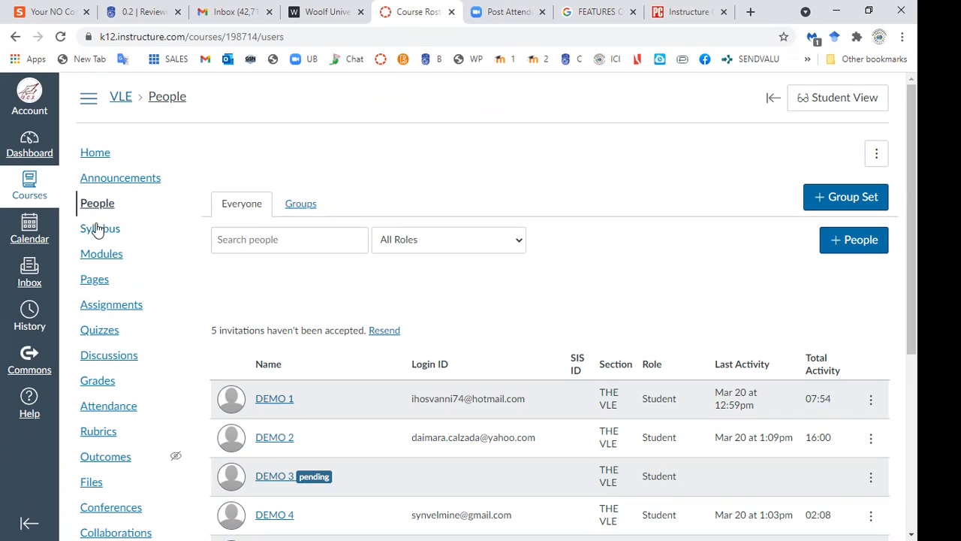
left_click(102, 232)
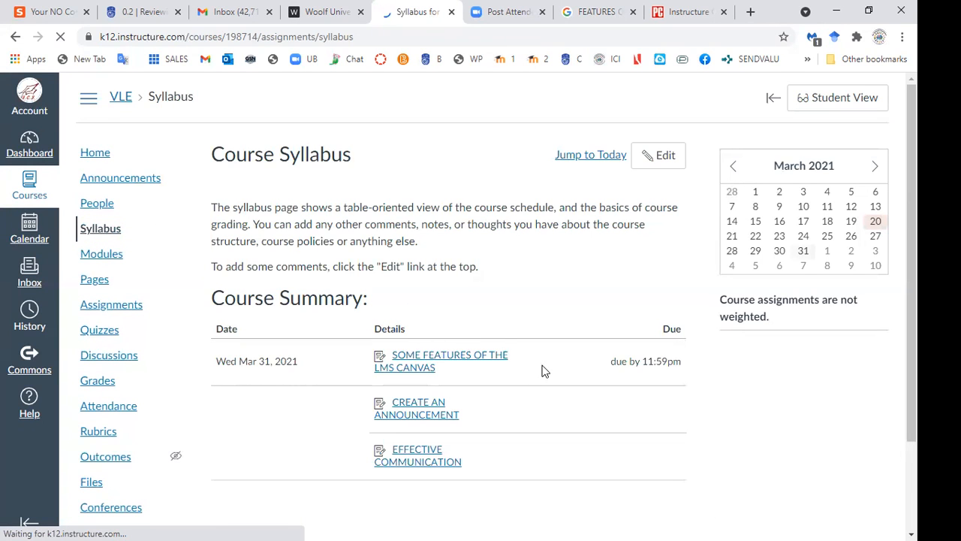
left_click(661, 157)
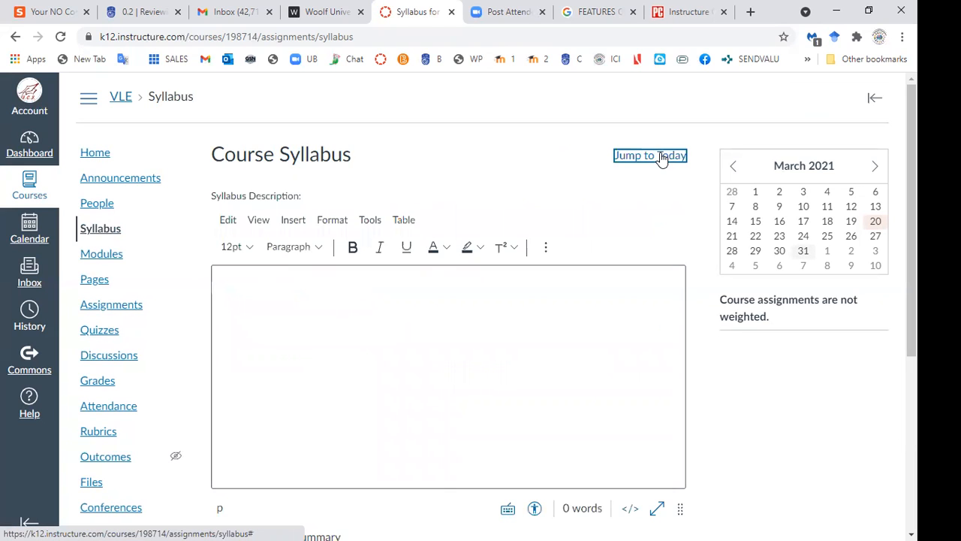
left_click(328, 315)
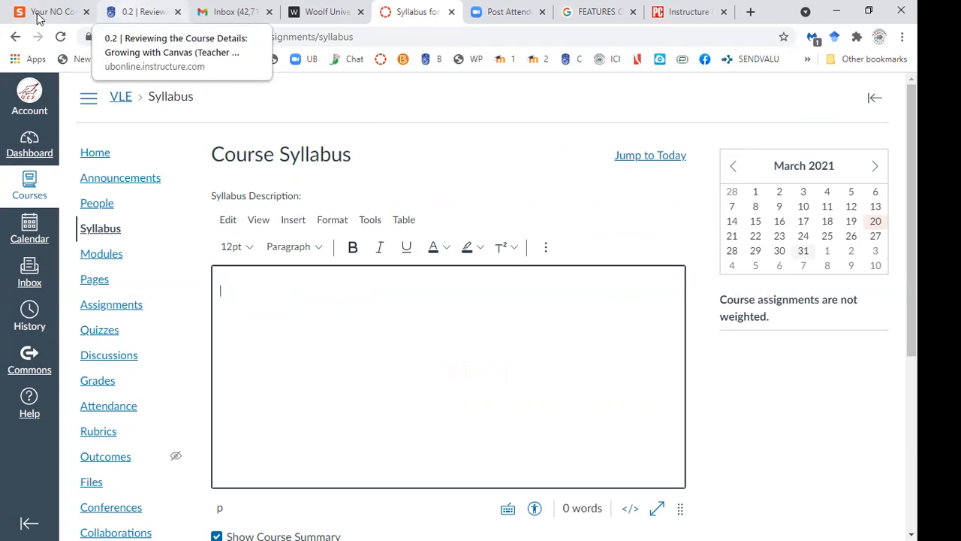
left_click(137, 12)
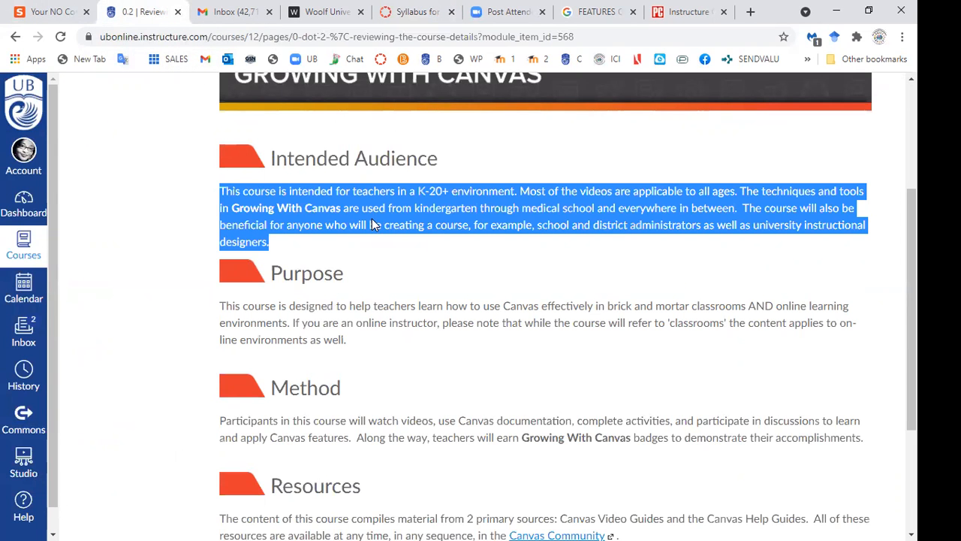
left_click(405, 114)
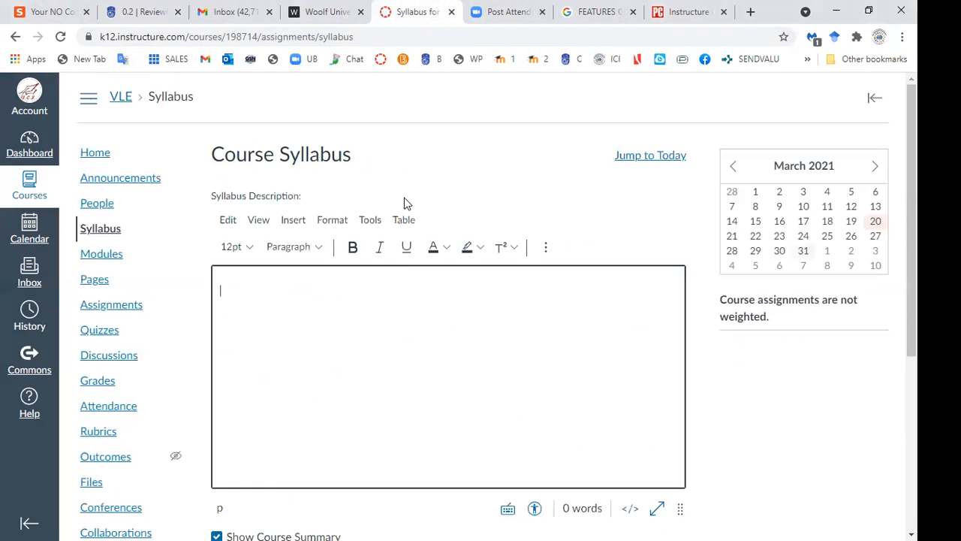
type("This course is intended for teachers in a K-20+ environment. Most of the videos are applicable to all ages. The techniques and tools in Growing With Canvas are used from kindergarten through medical school and everywhere in between.  The course will also be beneficial for anyone who will be creating a course, for example, school and district administrators as well as university instructional designers.")
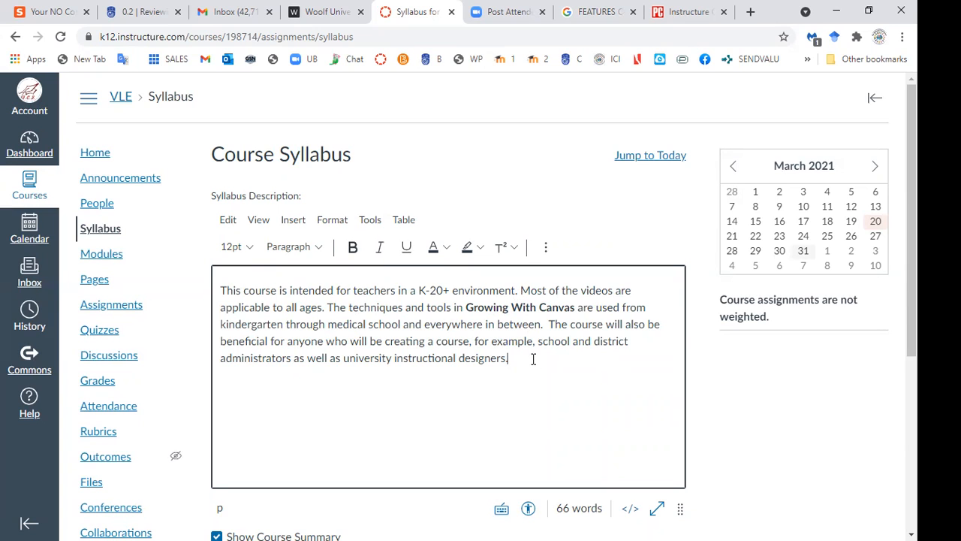
Step: Add the lines MODULE 1 and MODULE 2 below the paragraph in the syllabus description
scroll(540, 374, "down", 2)
scroll(540, 374, "down", 2)
scroll(540, 373, "up", 2)
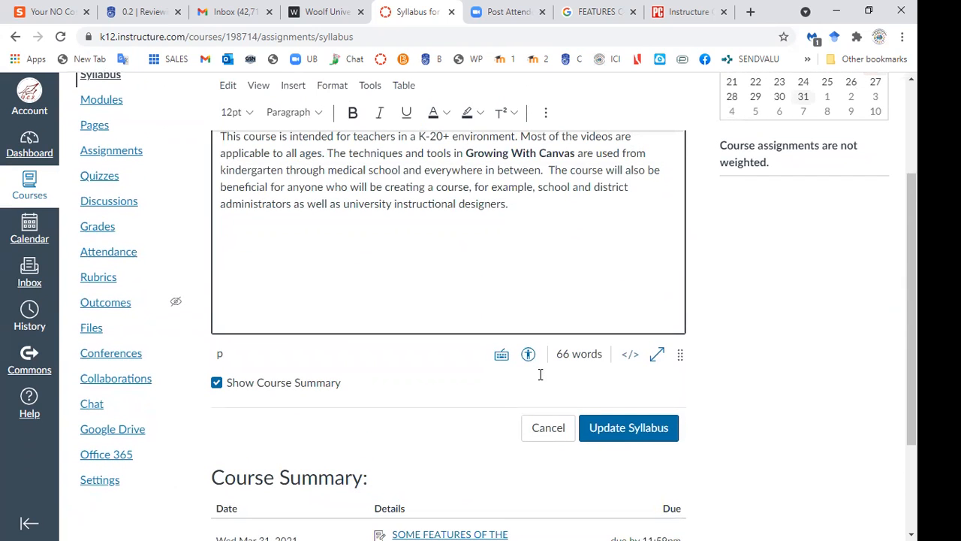
type("MODULE 1")
triple_click(253, 229)
key("ctrl+c")
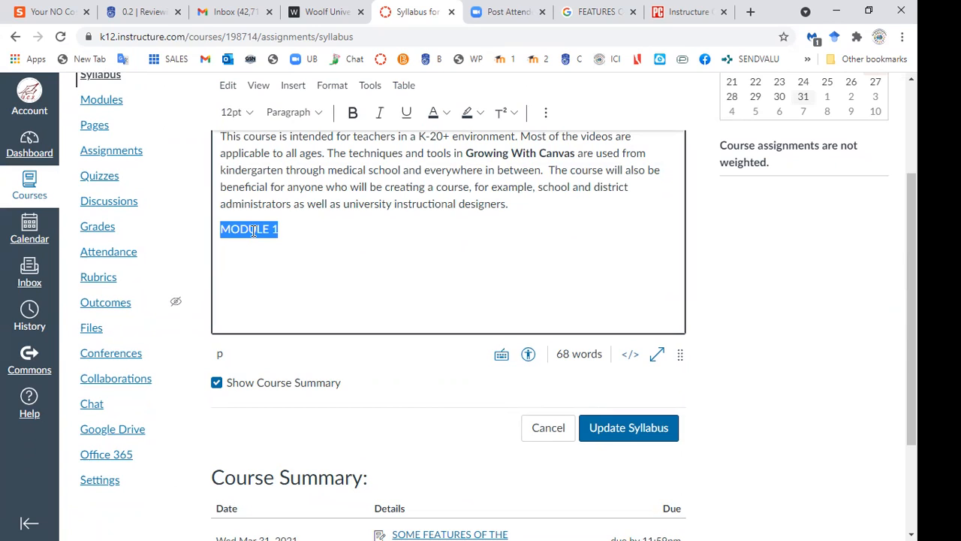
left_click(360, 237)
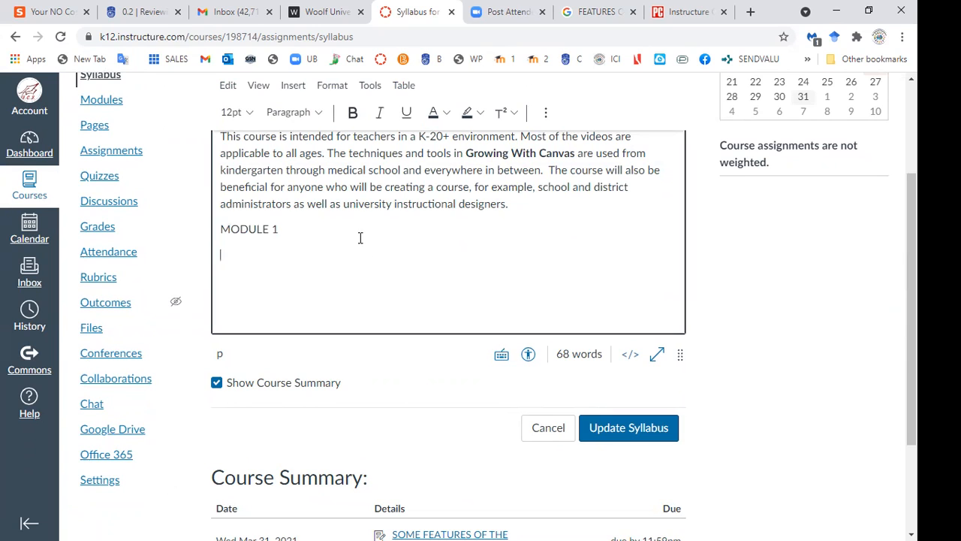
key("ctrl+v")
key("BackSpace")
type("3")
key("BackSpace")
type("2")
Step: Save the updated syllabus and review the page with its course summary
left_click(648, 431)
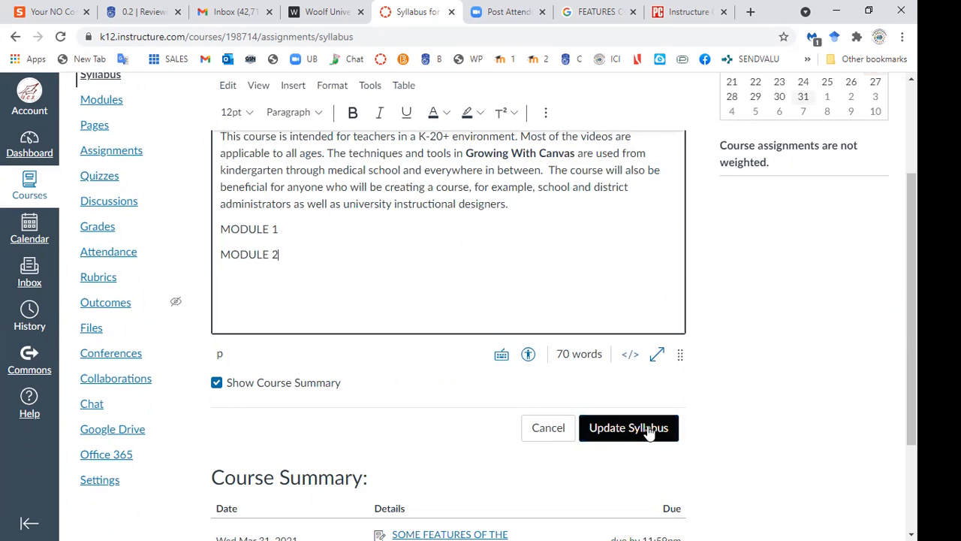
scroll(649, 432, "down", 2)
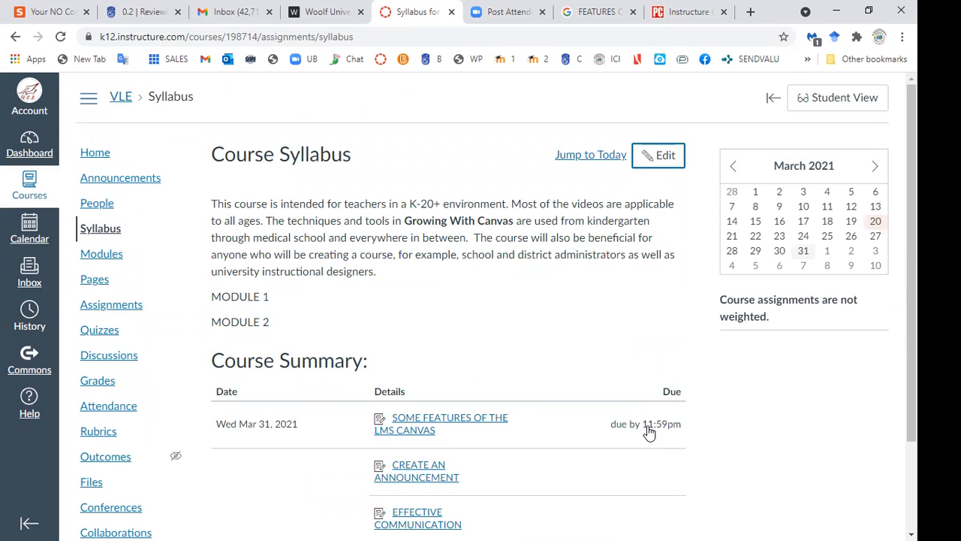
scroll(650, 432, "down", 2)
scroll(650, 432, "up", 1)
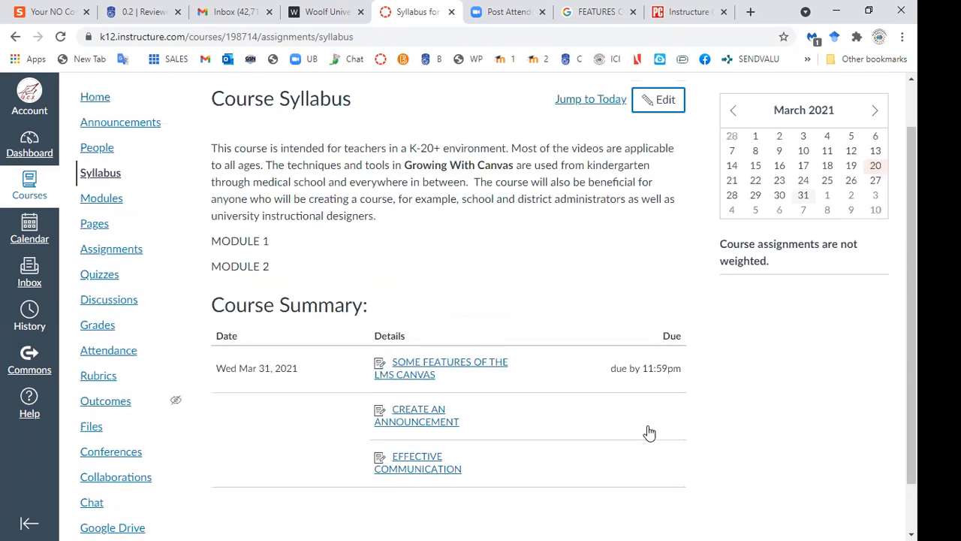
Step: Open the SOME FEATURES OF THE LMS CANVAS assignment from the modules and examine its video, instructions, points, submission type and dates
left_click(96, 204)
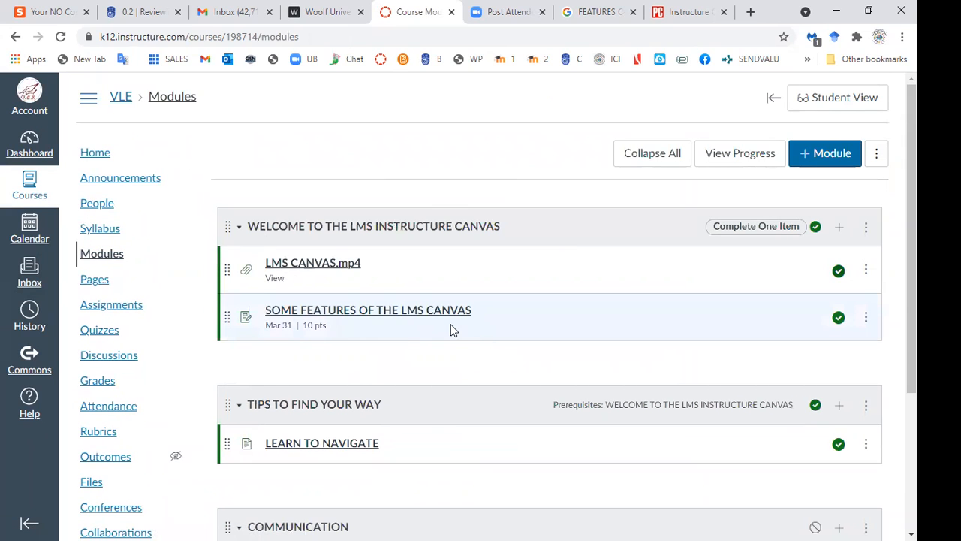
left_click(424, 314)
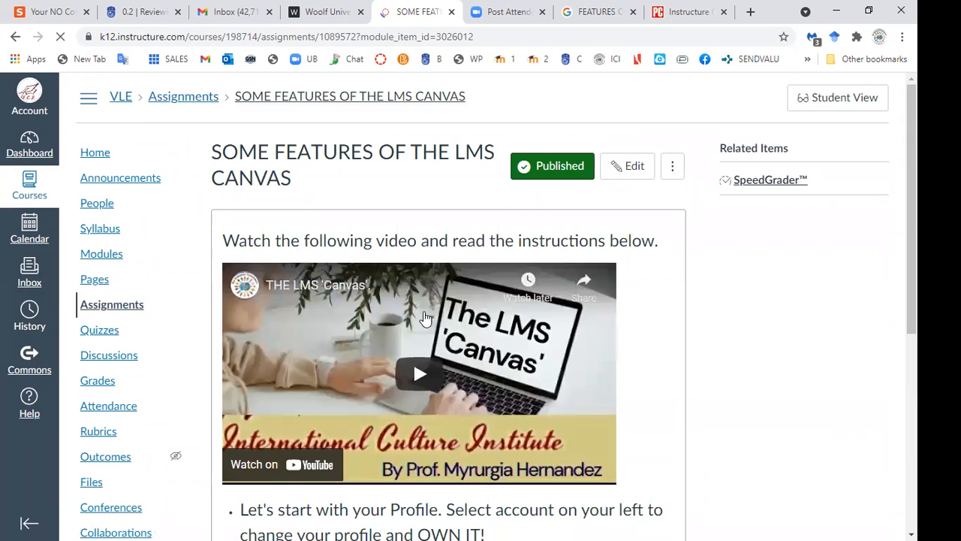
scroll(423, 318, "down", 1)
scroll(423, 319, "down", 3)
scroll(425, 317, "up", 1)
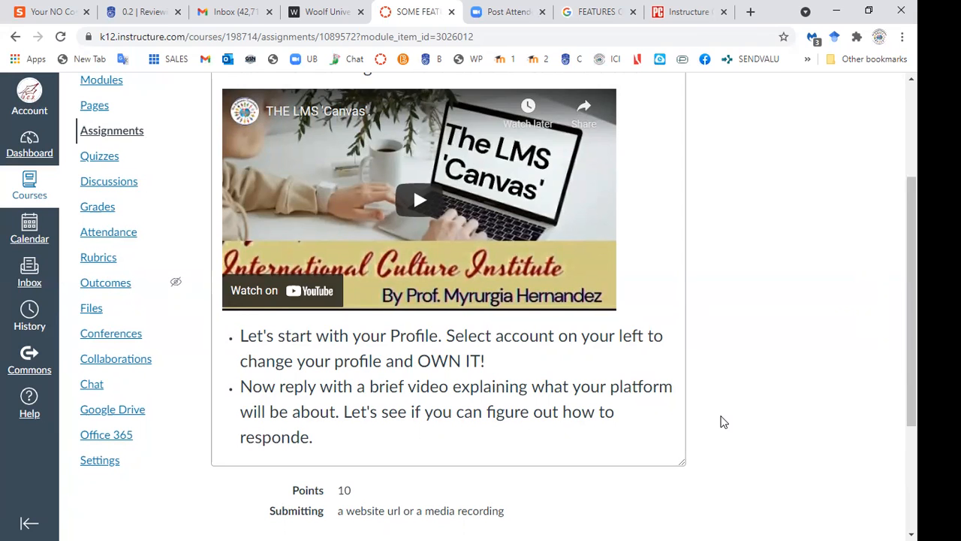
scroll(723, 422, "down", 3)
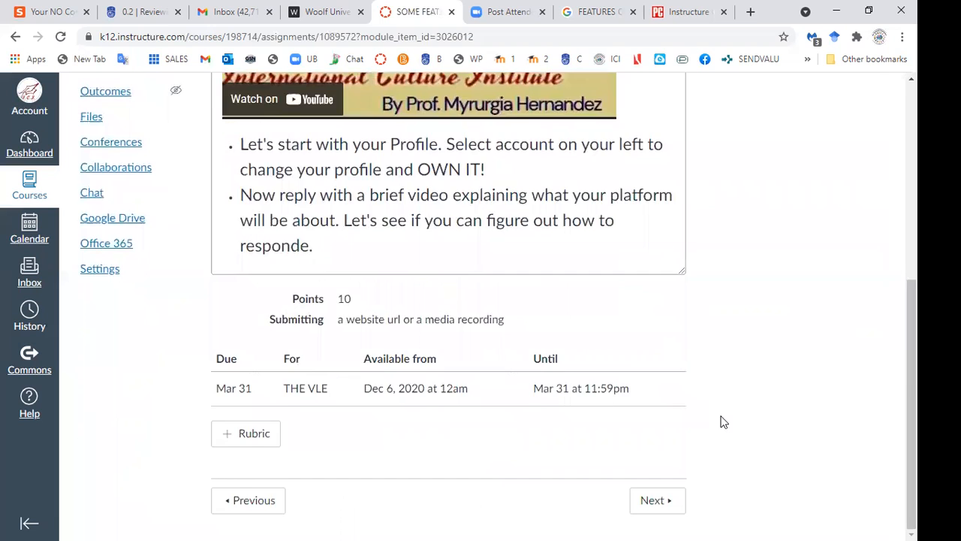
scroll(724, 422, "up", 5)
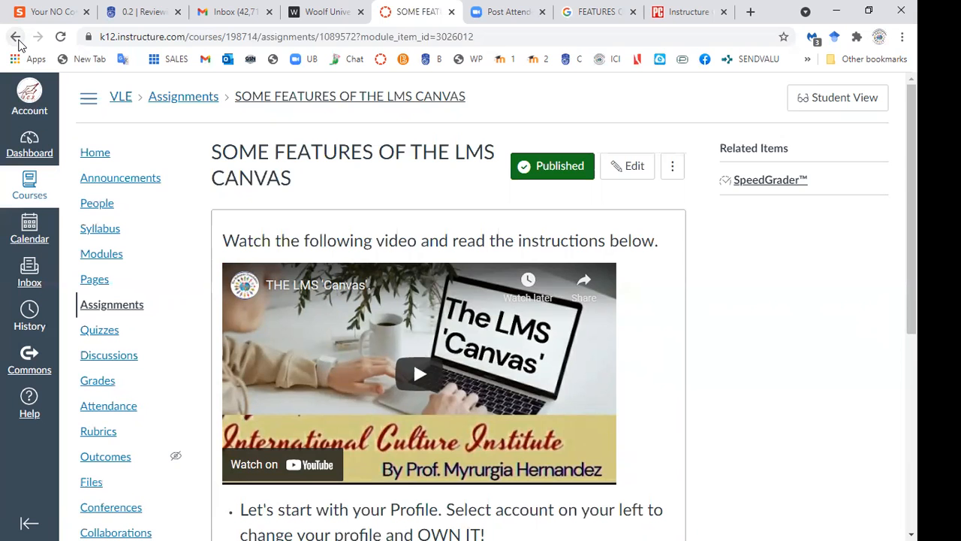
scroll(481, 301, "down", 5)
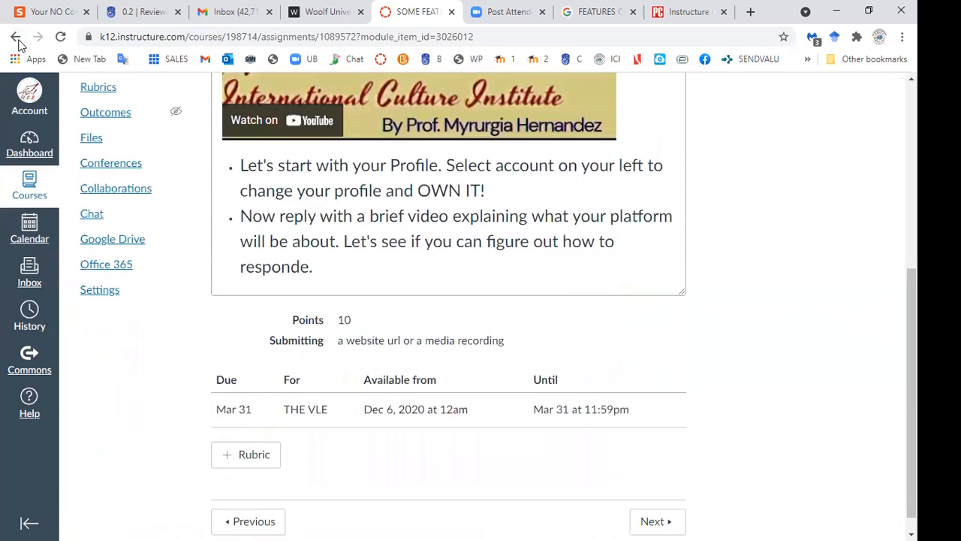
scroll(480, 301, "up", 5)
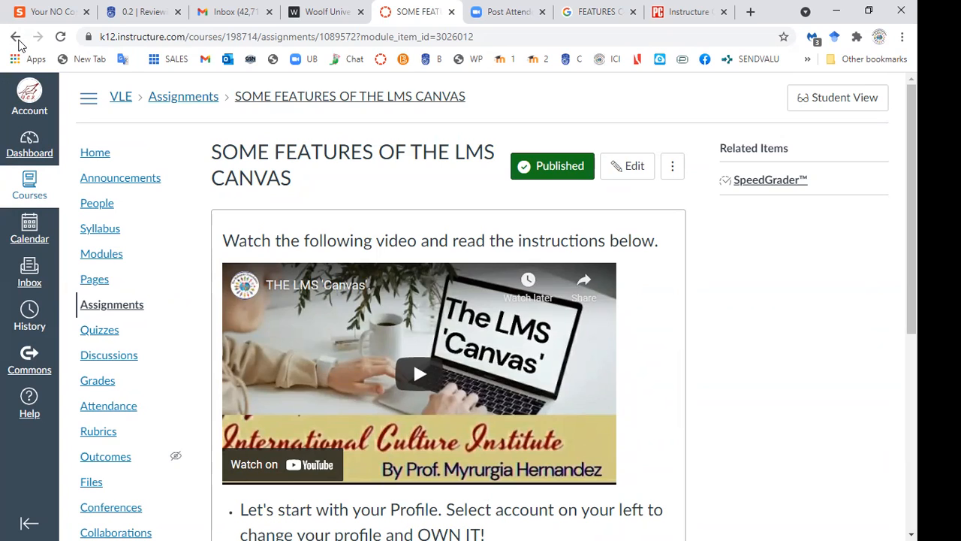
Step: Return to the modules and open the CREATE AN ANNOUNCEMENT assignment of the COMMUNICATION module for editing
left_click(16, 38)
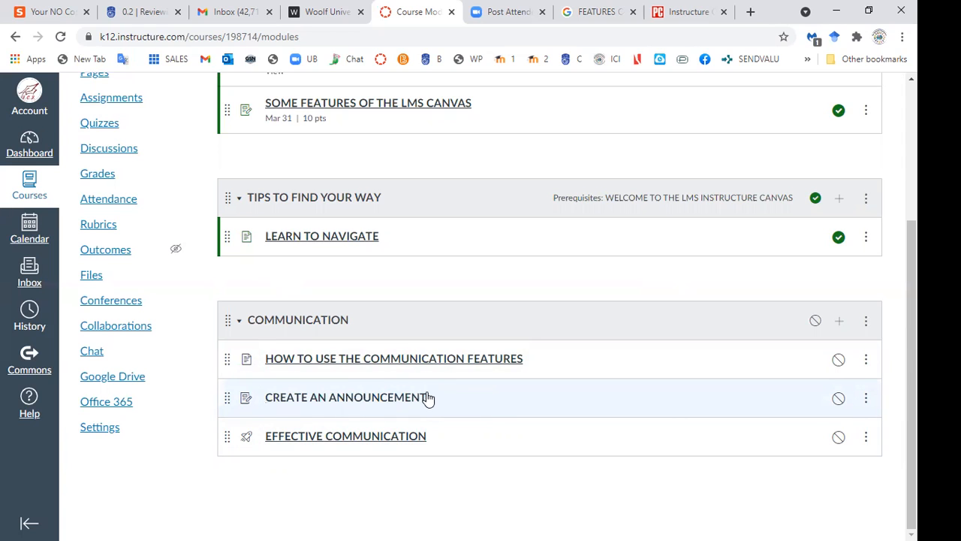
left_click(358, 404)
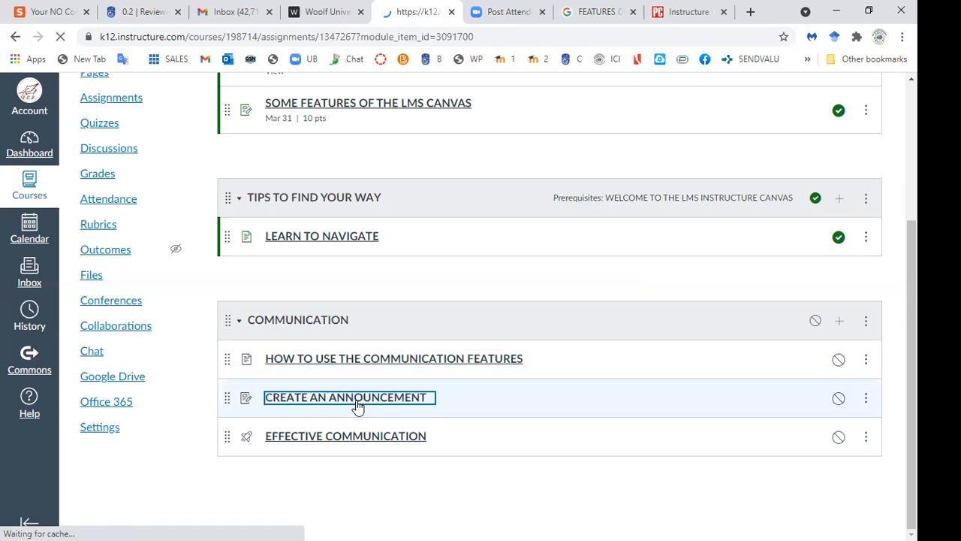
double_click(517, 337)
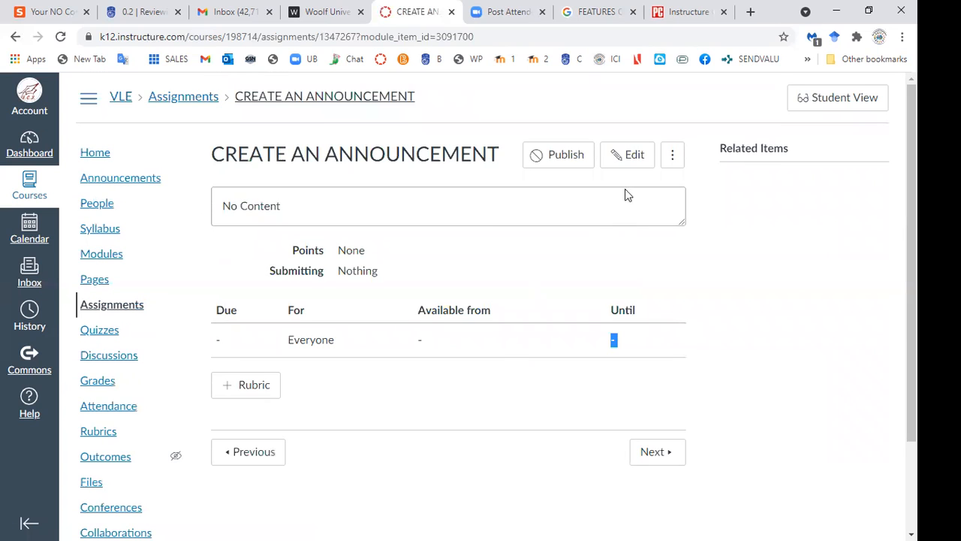
left_click(627, 159)
left_click(627, 159)
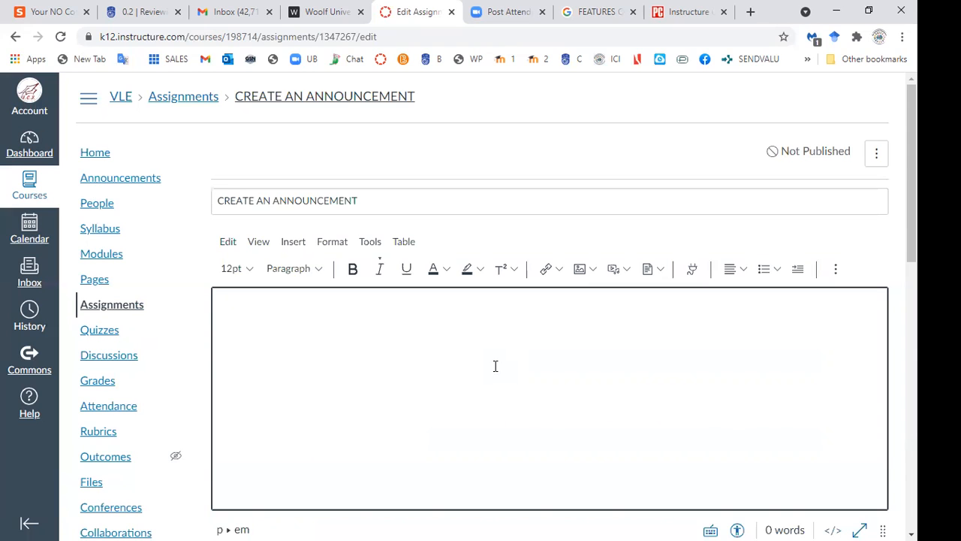
type("Se")
key("BackSpace")
type("peak")
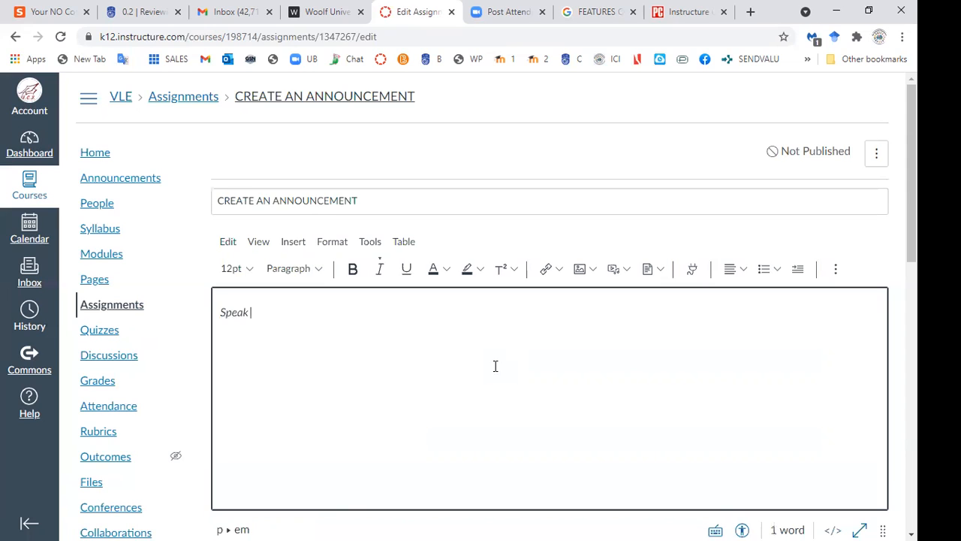
key("BackSpace")
key("BackSpace")
key("BackSpace")
key("BackSpace")
key("BackSpace")
key("BackSpace")
Step: Write the assignment's opening line: "Announce your upcoming course. To do so, you will create a recording, in which you will:"
type("Ann")
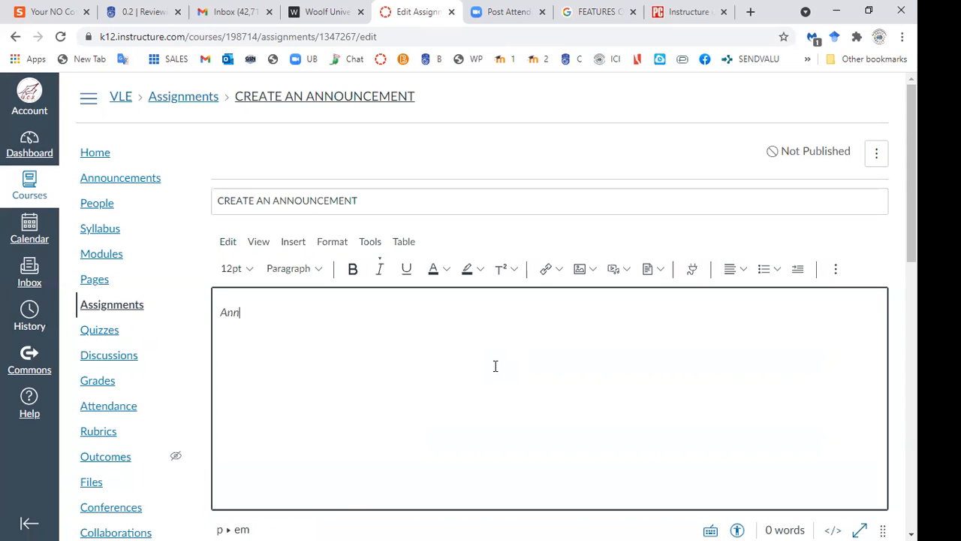
type("ounce your upcoming course.")
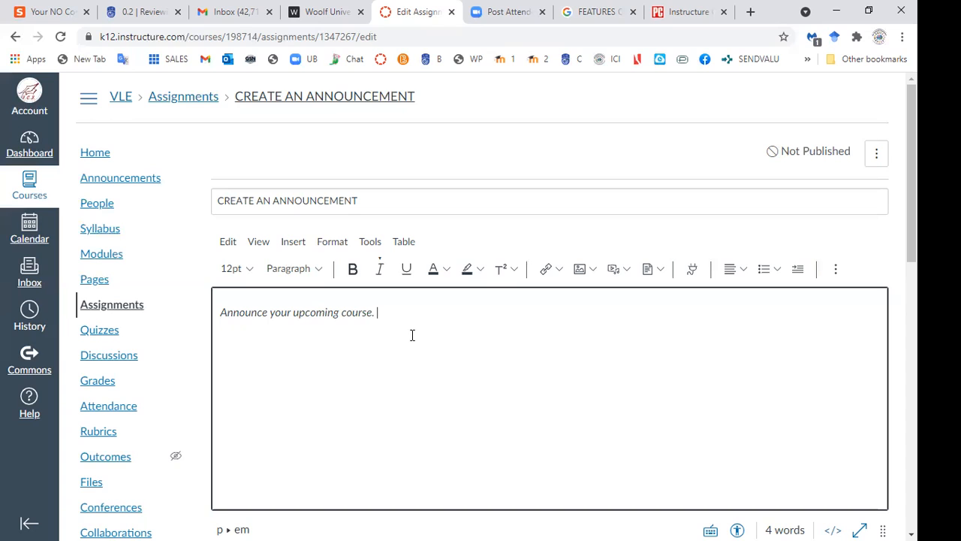
type("To do so, you will create a")
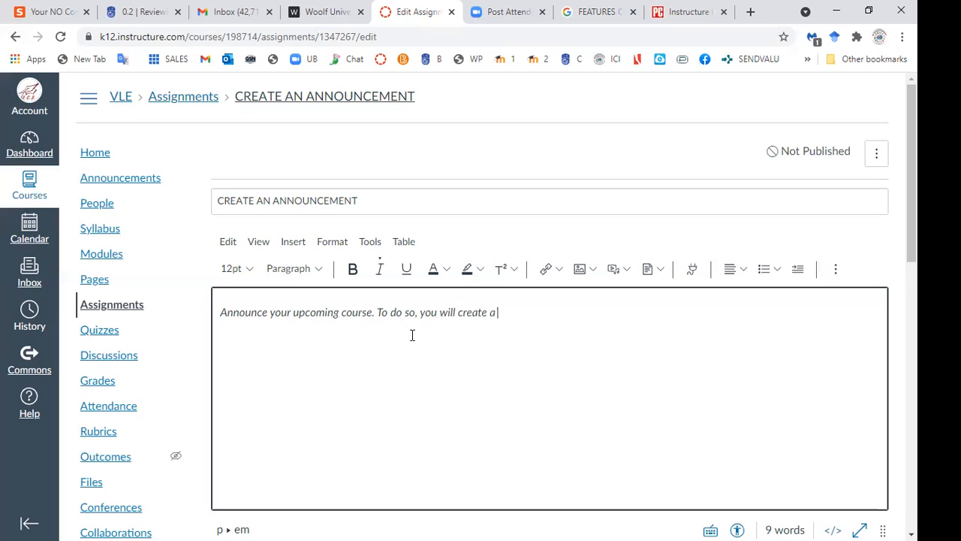
type(" recording")
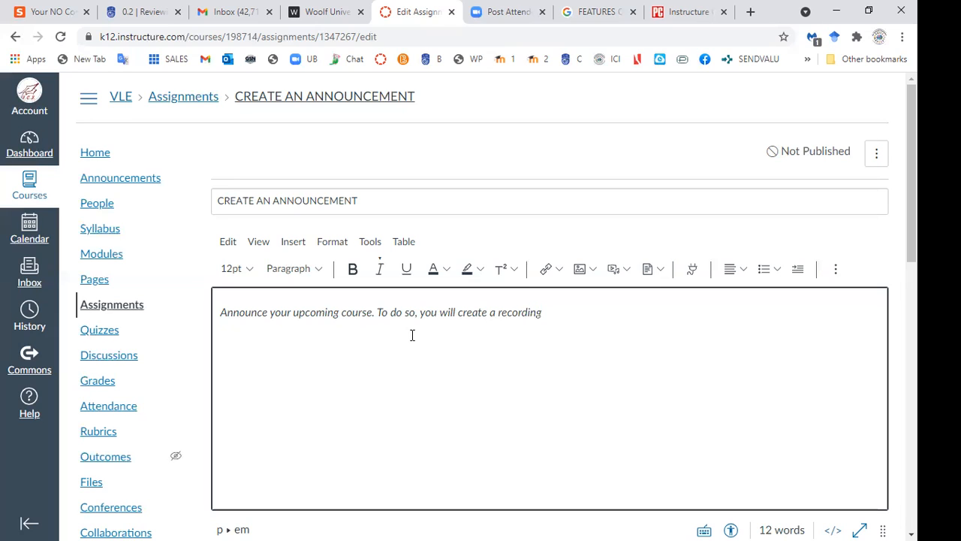
type(", inch")
type("ch")
key("BackSpace")
key("BackSpace")
key("BackSpace")
key("BackSpace")
type("which you will:")
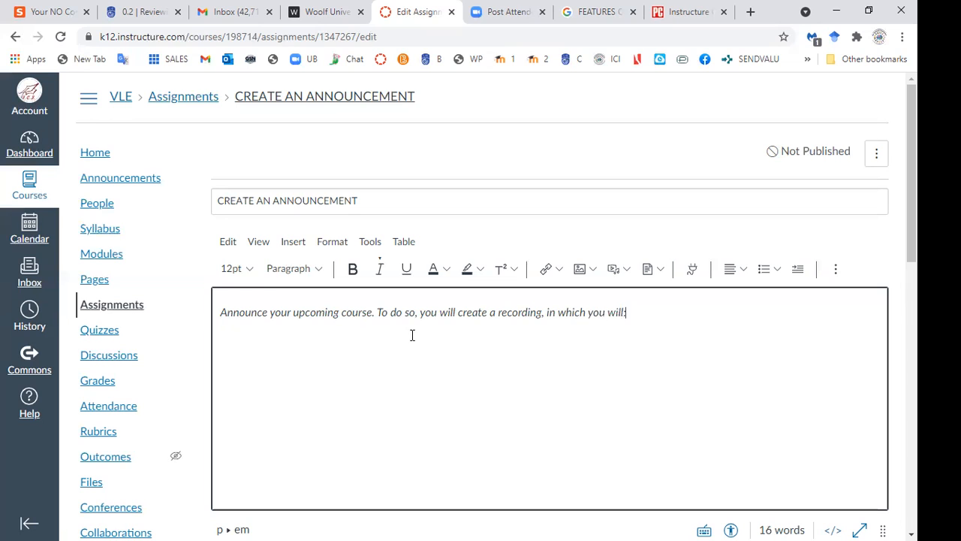
Step: Add the line "Introduce yourself" below the opening sentence and format it as a bullet point
key("Return")
type("Introduce yoursefl")
key("Return")
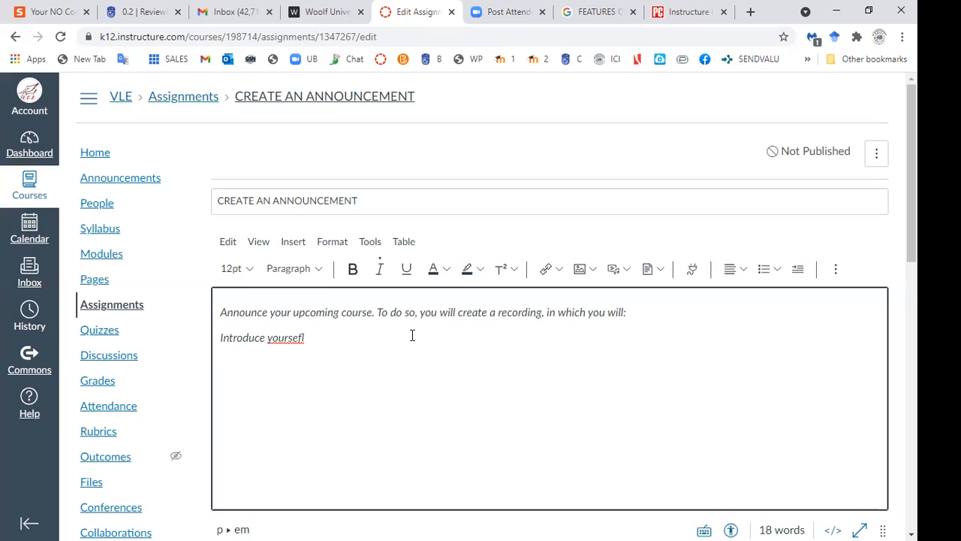
key("BackSpace")
key("BackSpace")
key("BackSpace")
key("BackSpace")
key("BackSpace")
key("BackSpace")
key("BackSpace")
key("BackSpace")
key("BackSpace")
type("yourself")
left_click(324, 83)
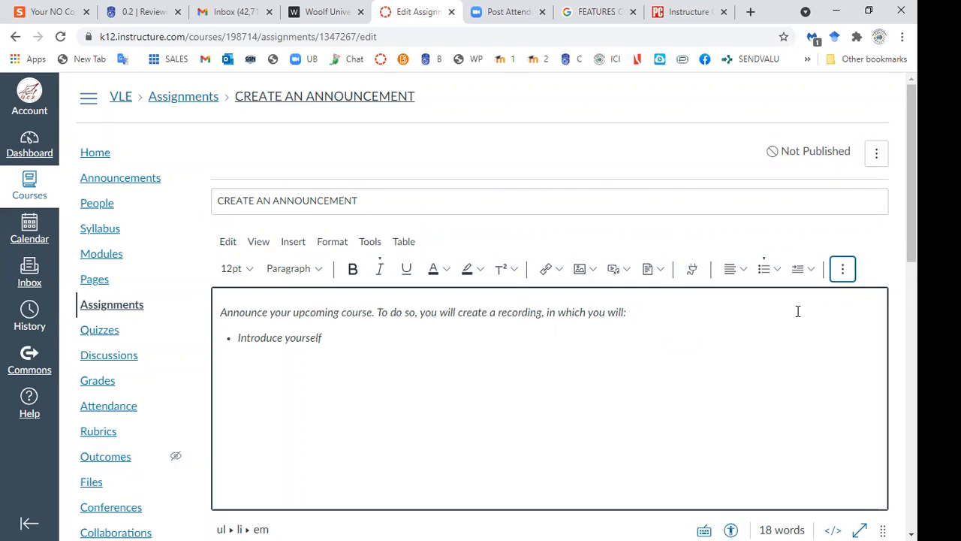
left_click(842, 269)
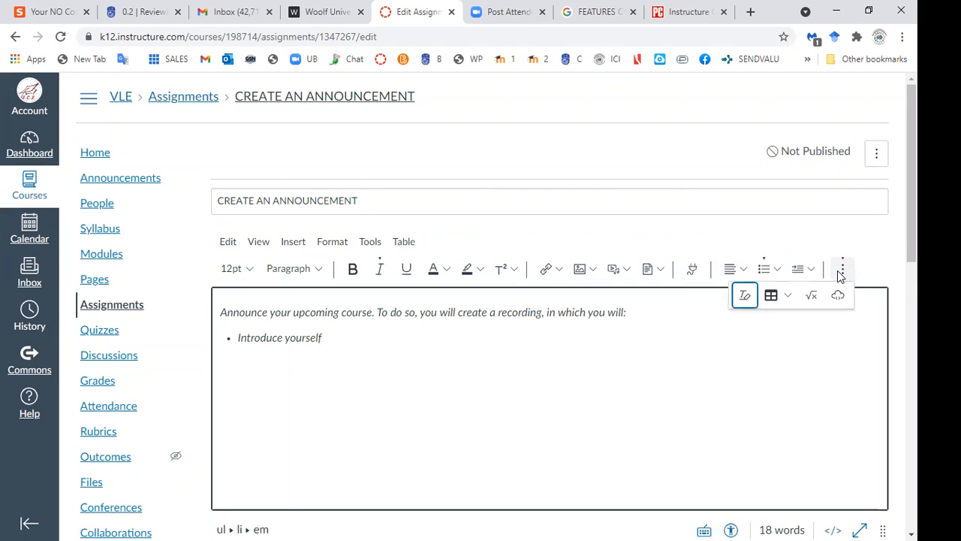
left_click(358, 328)
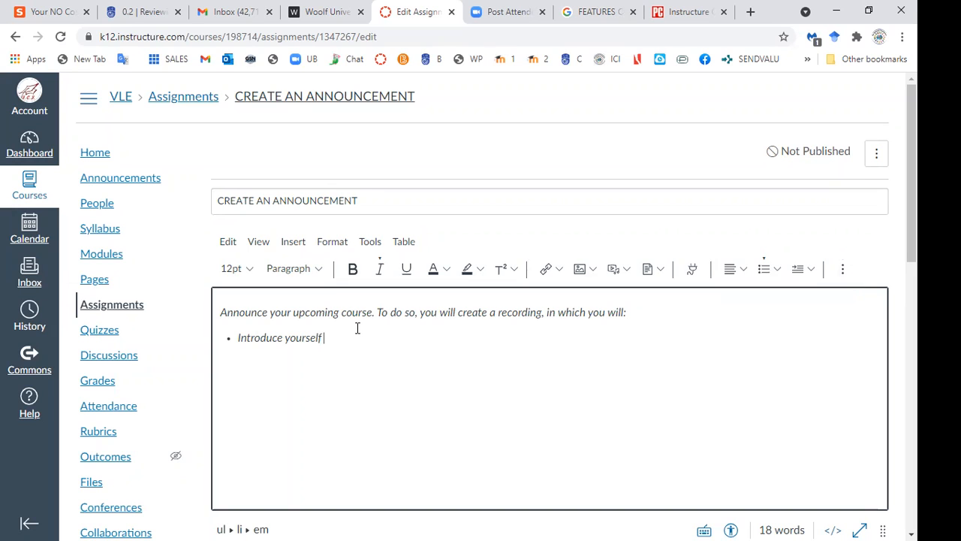
Step: Add the bullets "Speak about your background" and "Sell the course" to the list
type("Speak about your bo")
type("ckgrou")
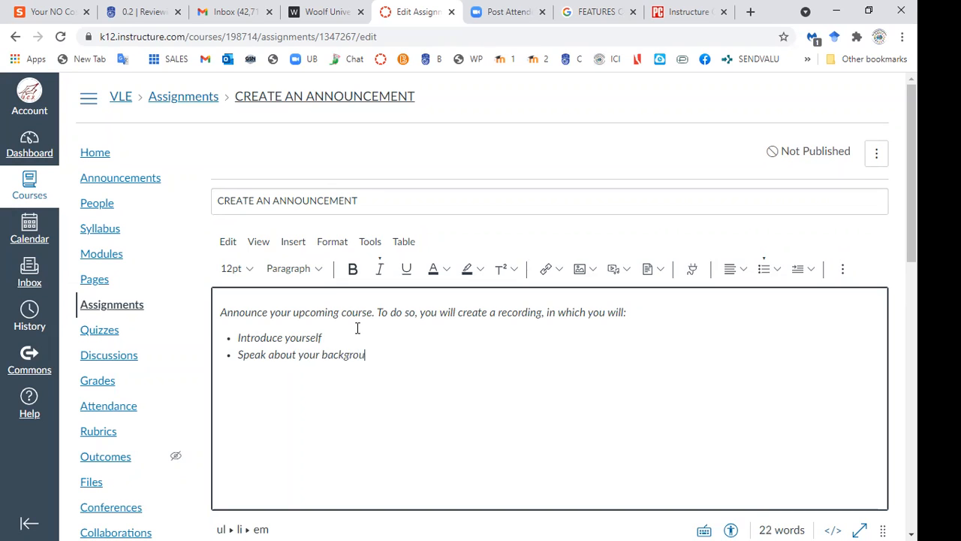
type("nd")
type("Sell the cou")
type("rse")
Step: Set the assignment's points to 30
scroll(358, 328, "down", 4)
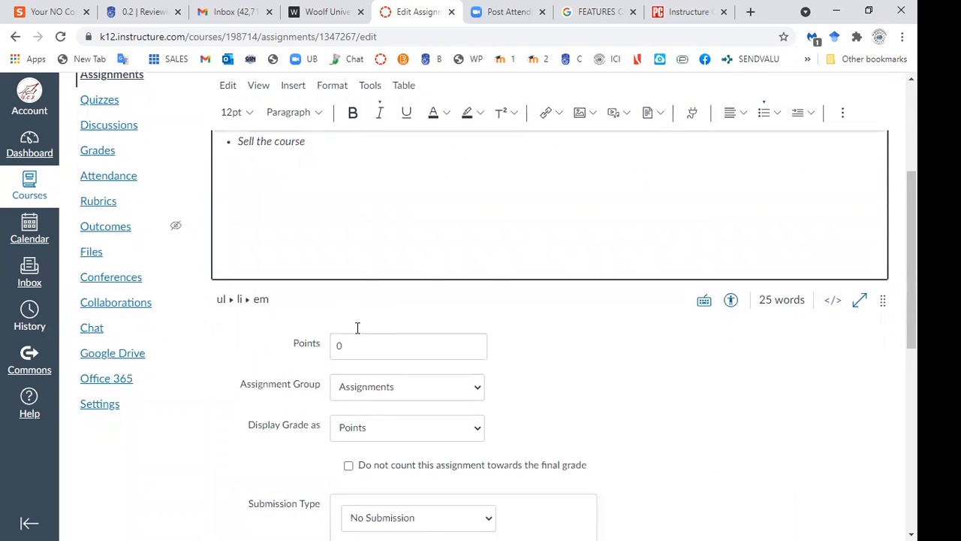
scroll(358, 328, "up", 2)
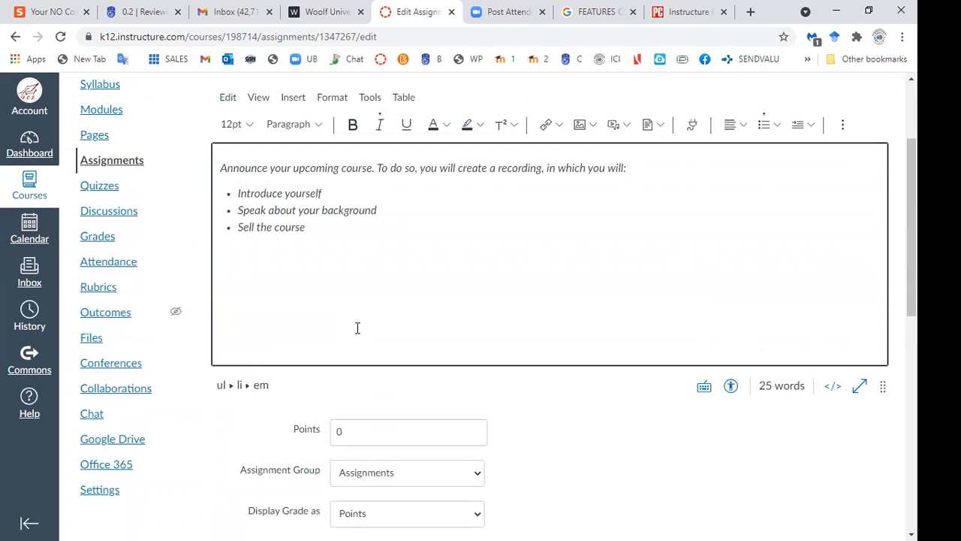
key("Tab")
key("BackSpace")
type("30")
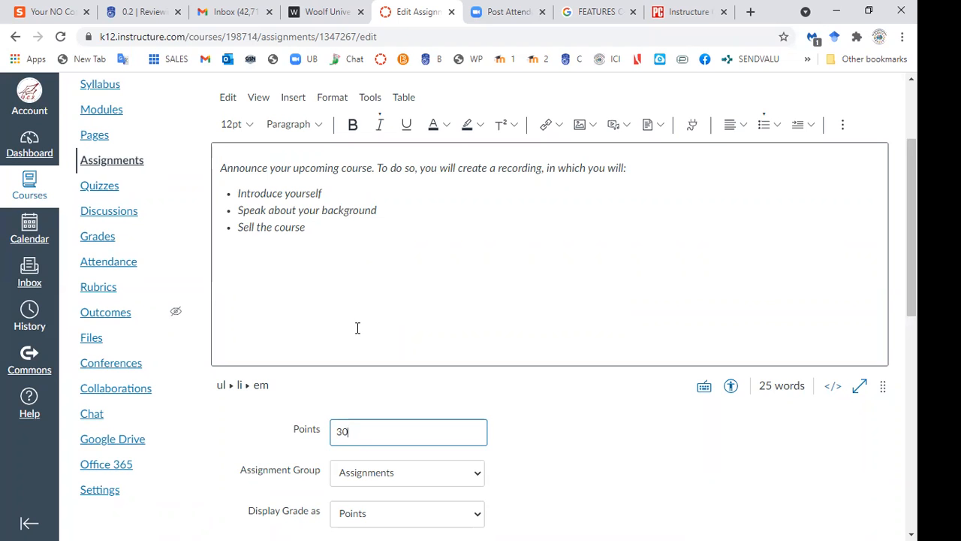
Step: Look through the assignment group and grade display choices, keeping Assignments and Points
scroll(357, 327, "up", 2)
scroll(357, 328, "down", 2)
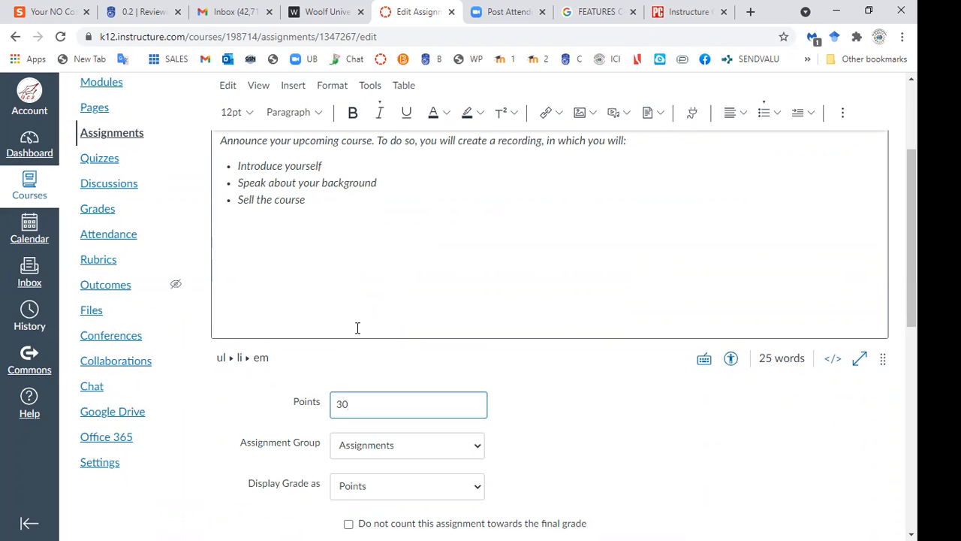
scroll(357, 328, "down", 2)
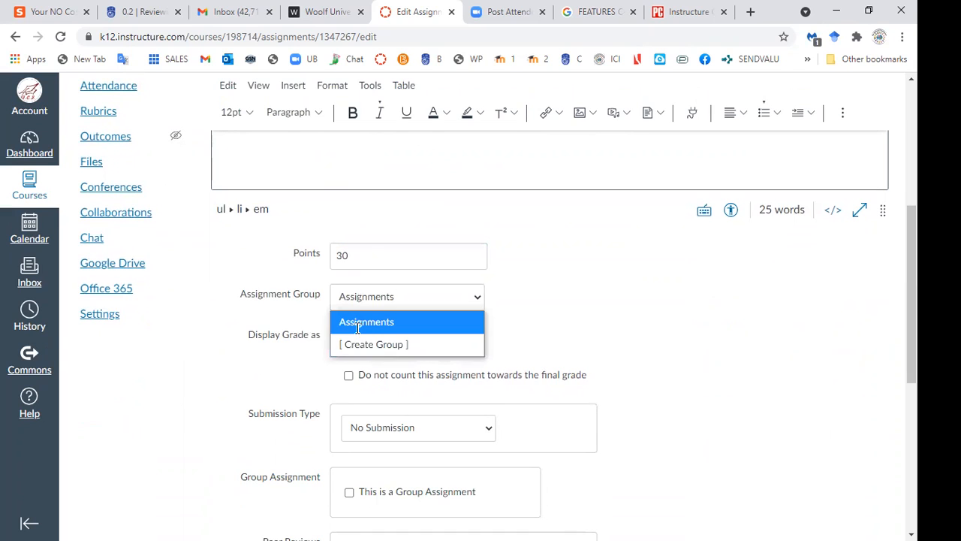
left_click(357, 328)
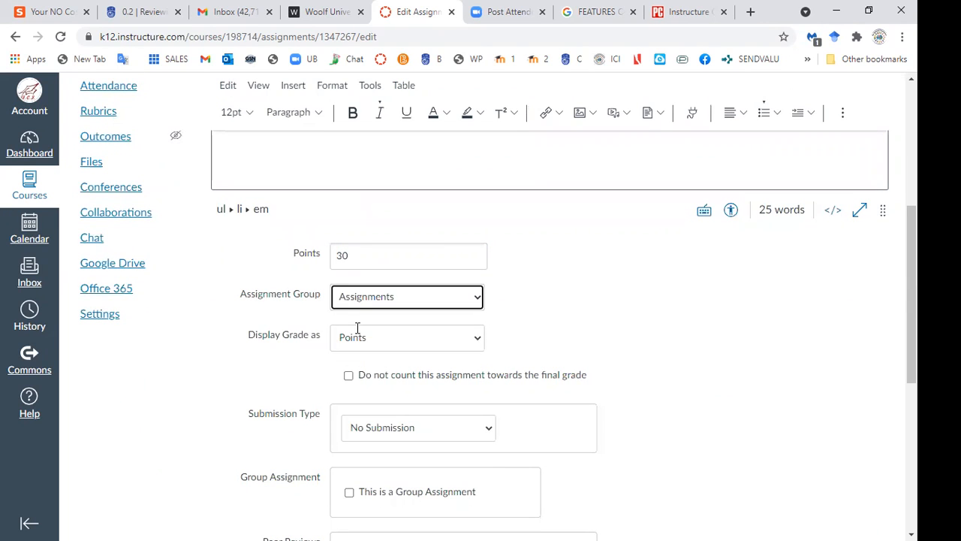
left_click(358, 328)
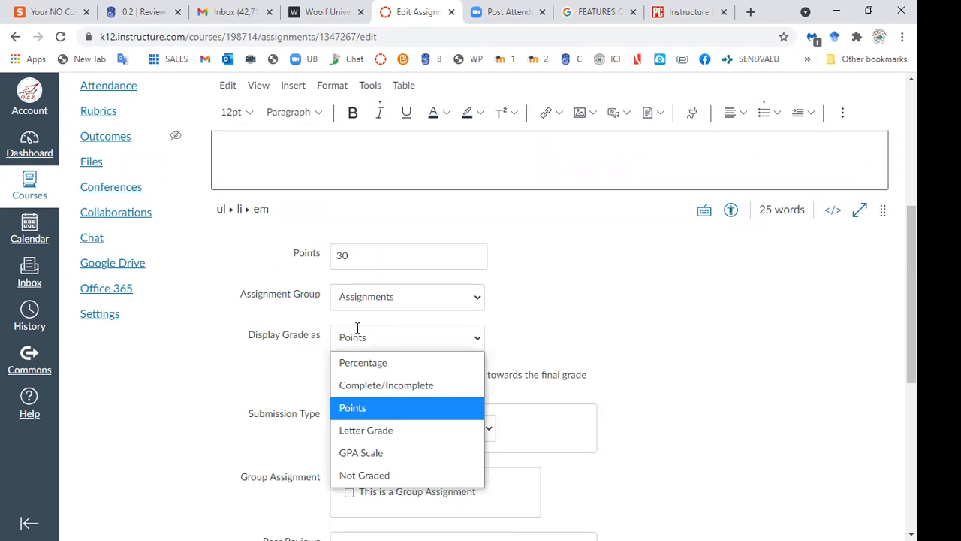
left_click(358, 328)
scroll(358, 328, "down", 3)
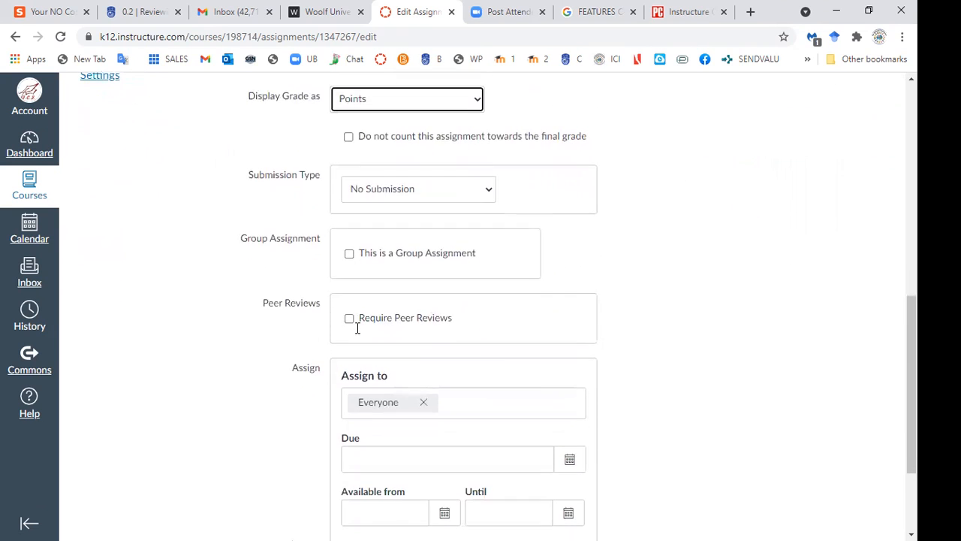
Step: Set the submission type to Online and allow Media Recordings as the entry option
left_click(418, 189)
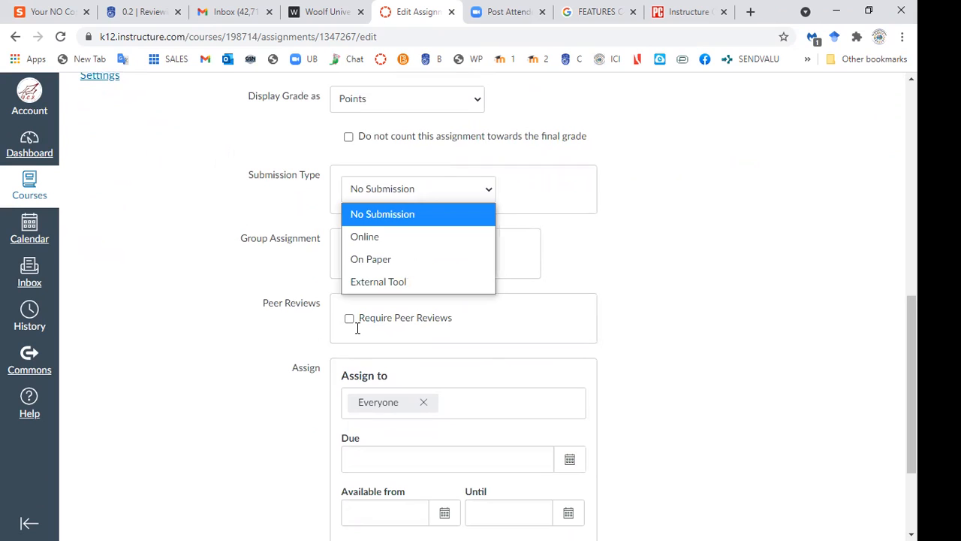
left_click(365, 236)
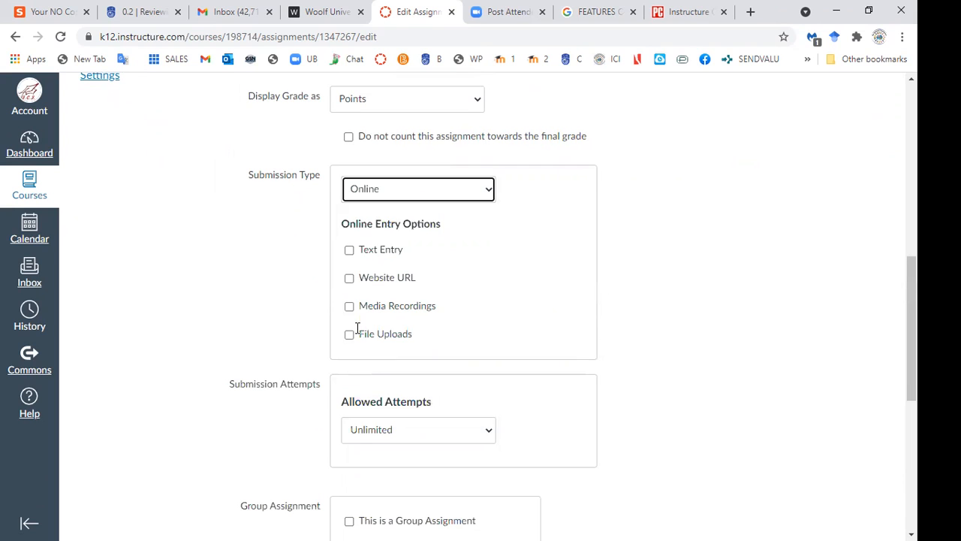
left_click(350, 306)
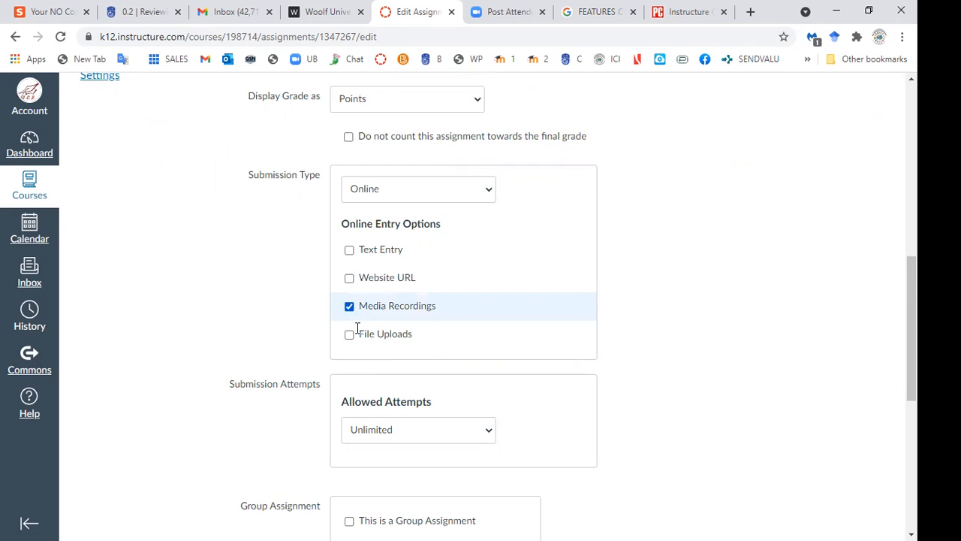
Step: Limit the allowed submission attempts to 2
scroll(358, 329, "down", 3)
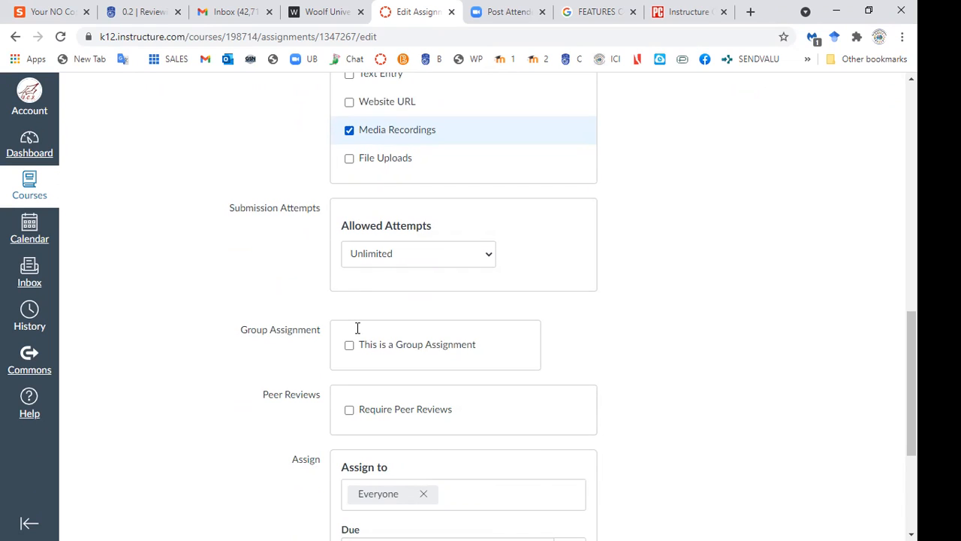
left_click(418, 254)
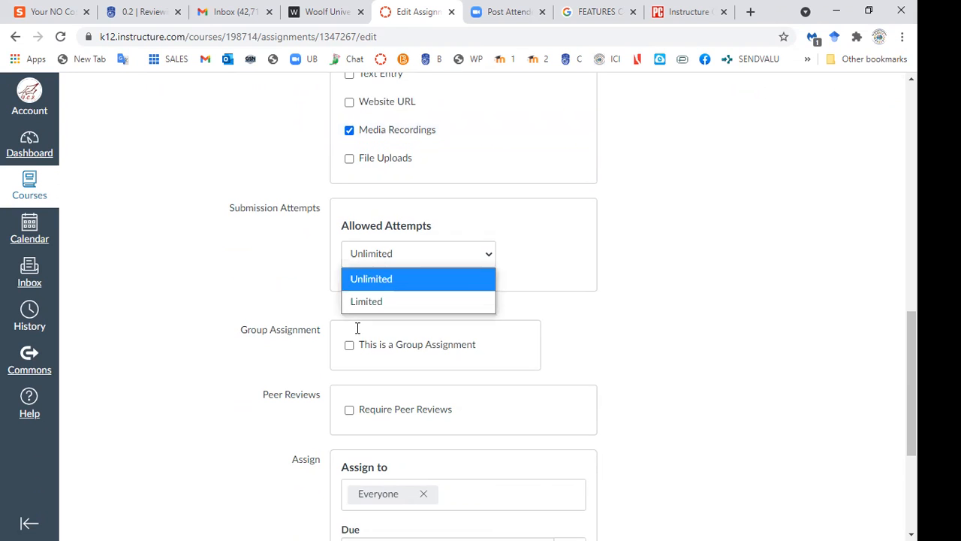
left_click(366, 302)
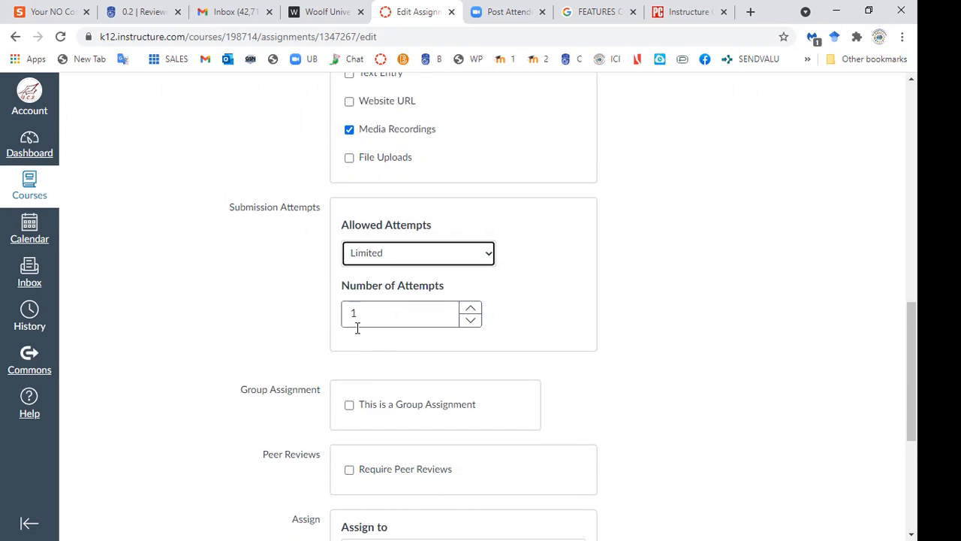
scroll(358, 327, "down", 2)
scroll(357, 327, "up", 2)
scroll(357, 327, "down", 1)
left_click(470, 208)
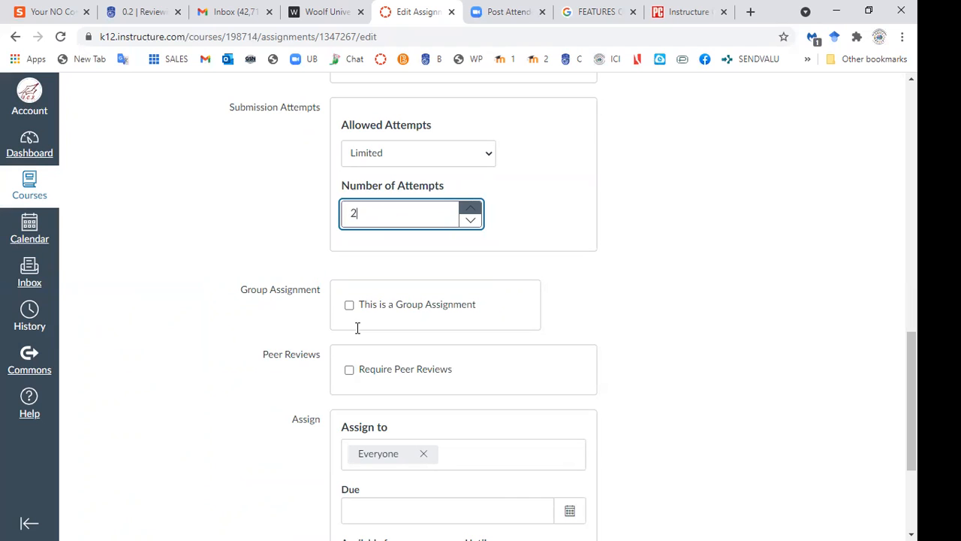
Step: Mark the work as a group assignment without creating a group set, after viewing the peer review options and leaving them off
scroll(357, 327, "down", 3)
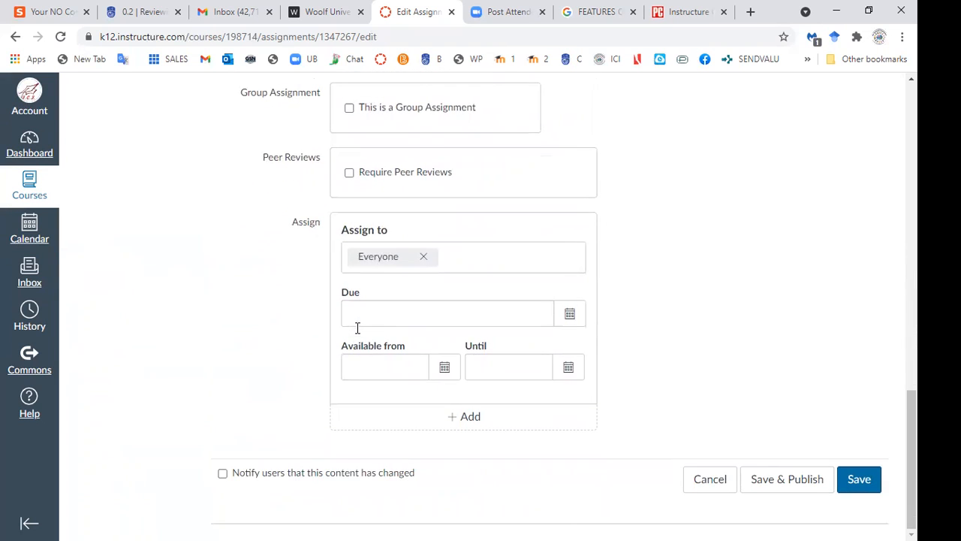
left_click(349, 172)
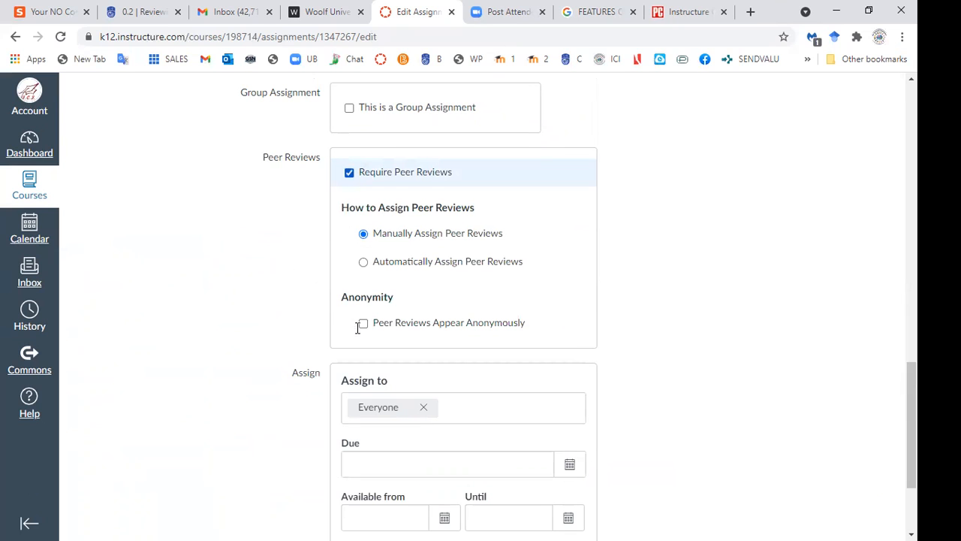
left_click(349, 173)
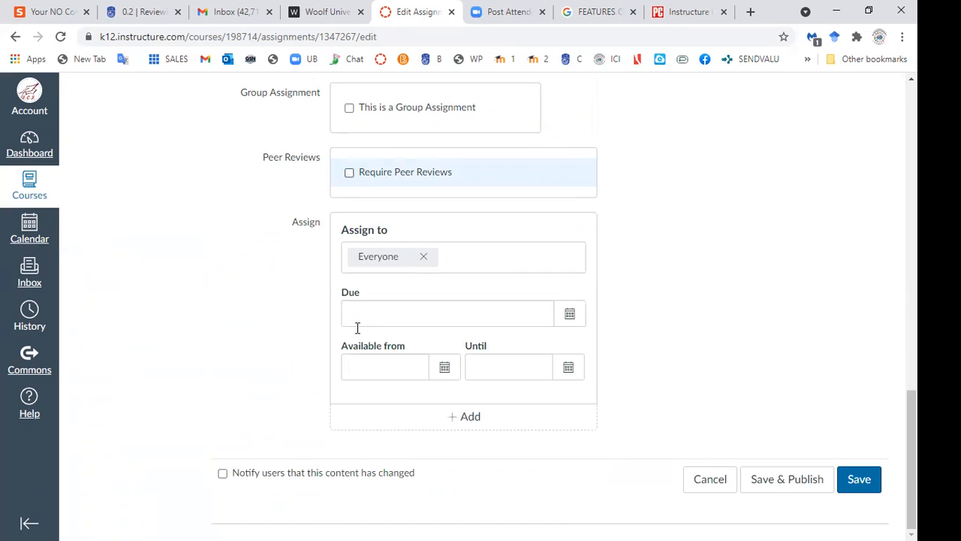
left_click(349, 108)
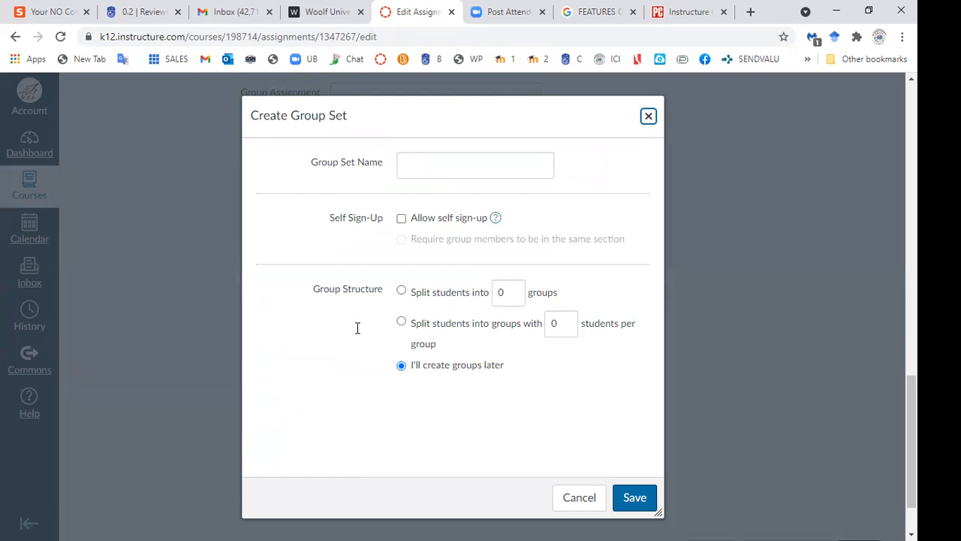
left_click(648, 116)
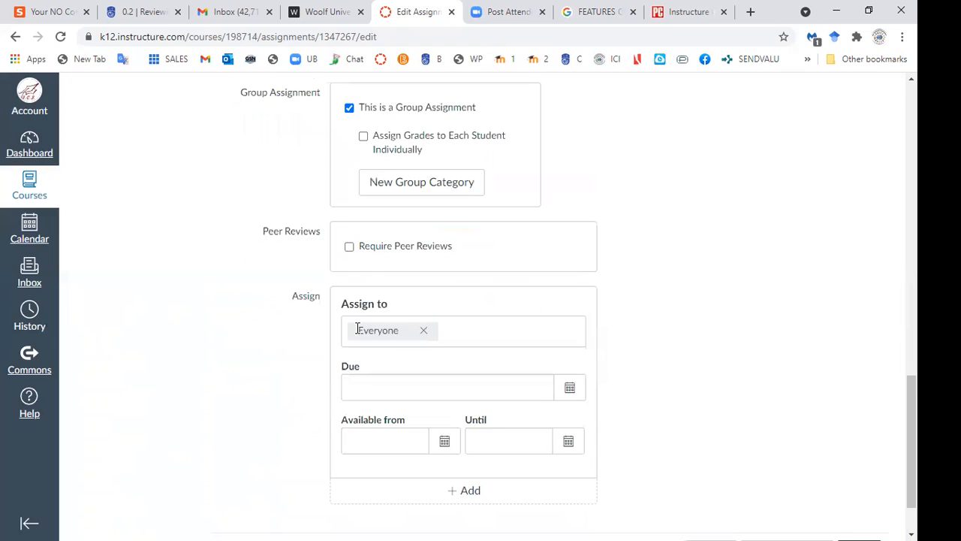
Step: Set the due date to Mar 25 11:59pm and the available-from date to Mar 20 12am for everyone
scroll(357, 328, "down", 1)
left_click(357, 329)
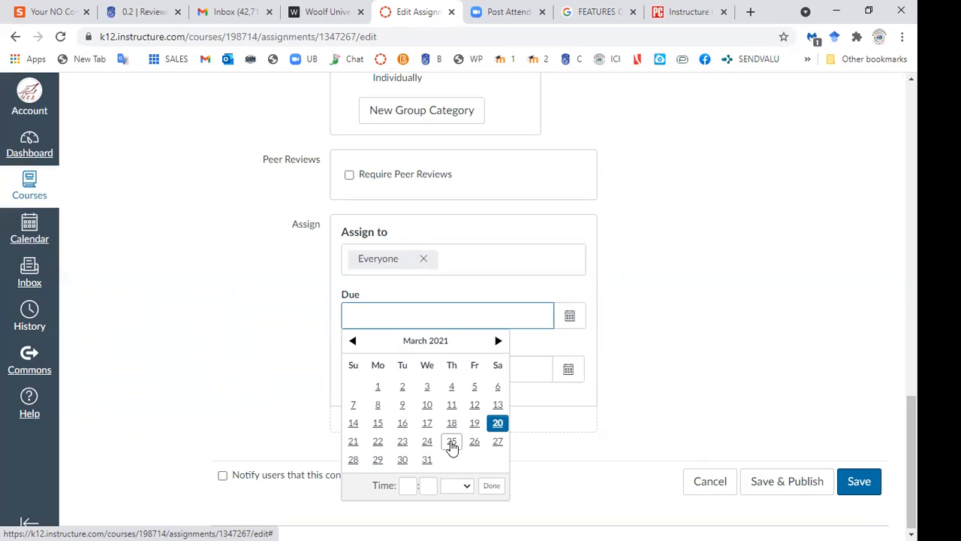
left_click(452, 443)
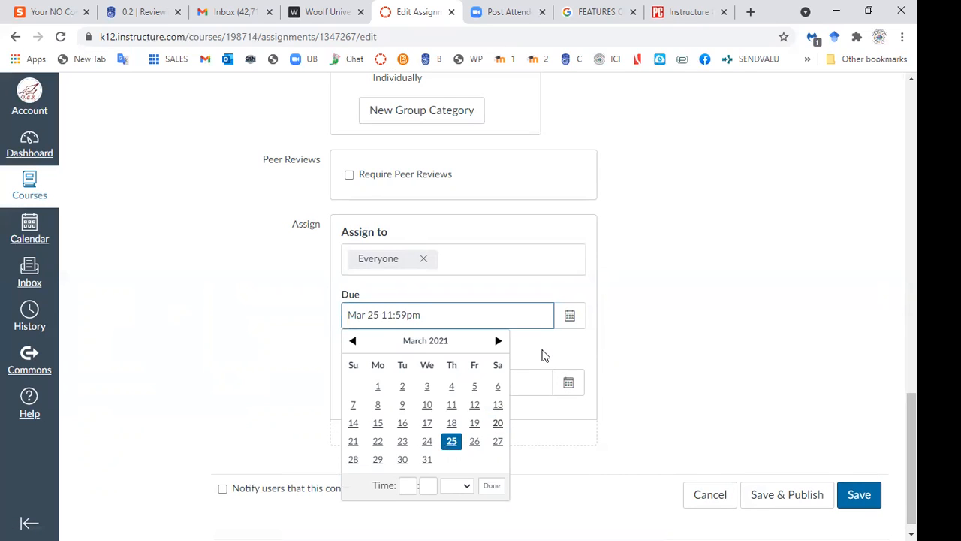
left_click(658, 368)
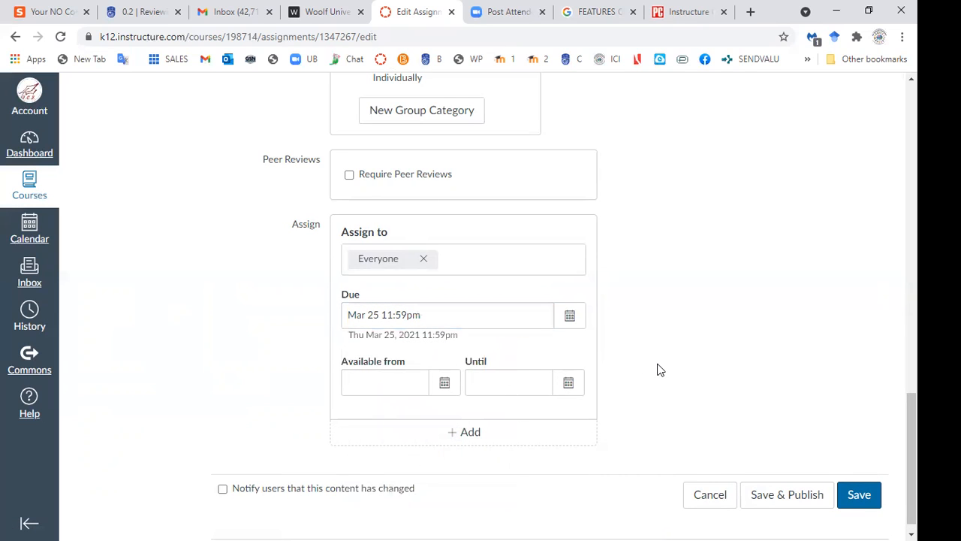
left_click(437, 387)
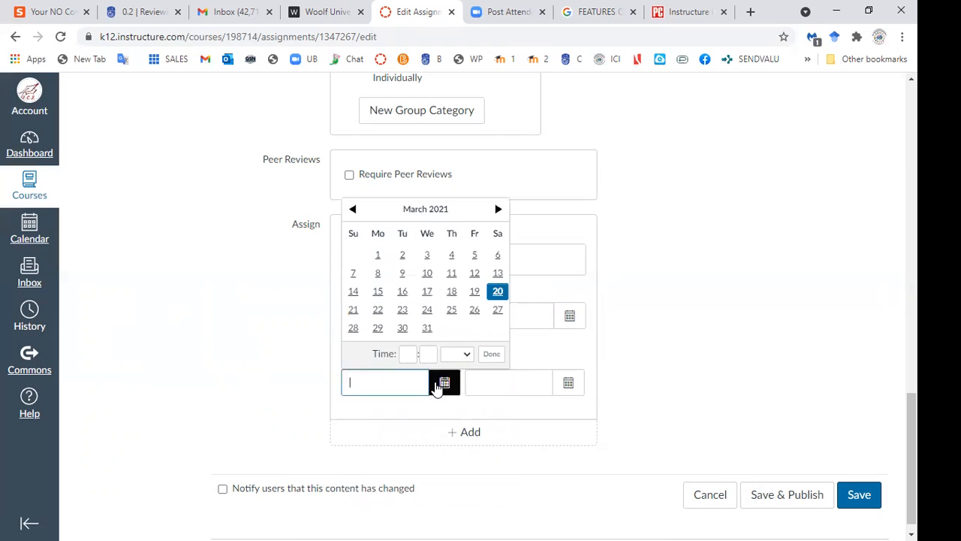
left_click(498, 296)
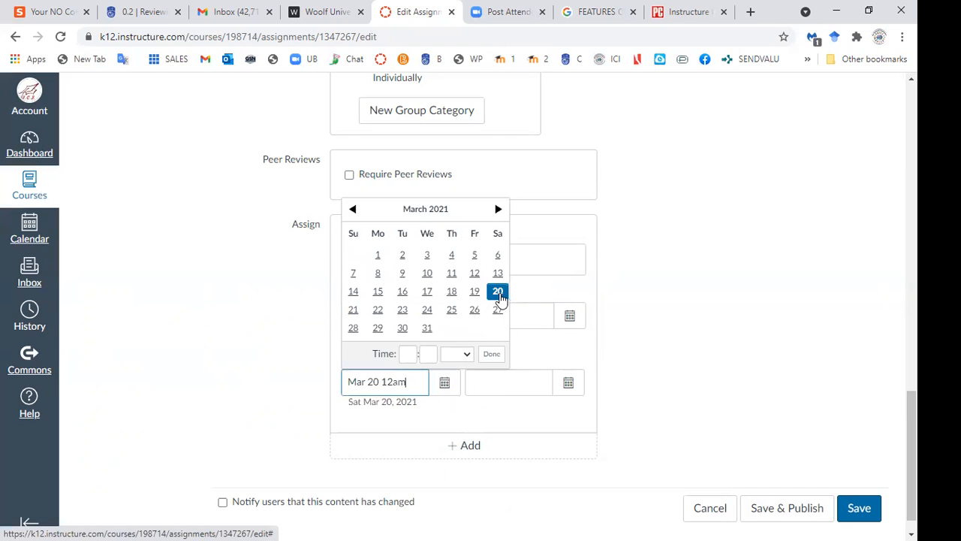
Step: Set the assignment's availability end date to Mar 26 11:59pm and review the assign settings
left_click(569, 383)
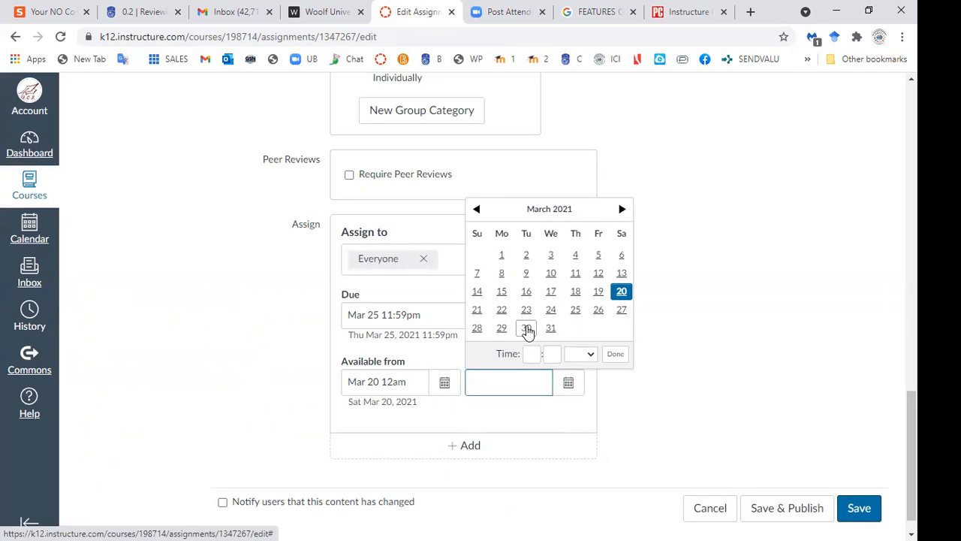
left_click(598, 310)
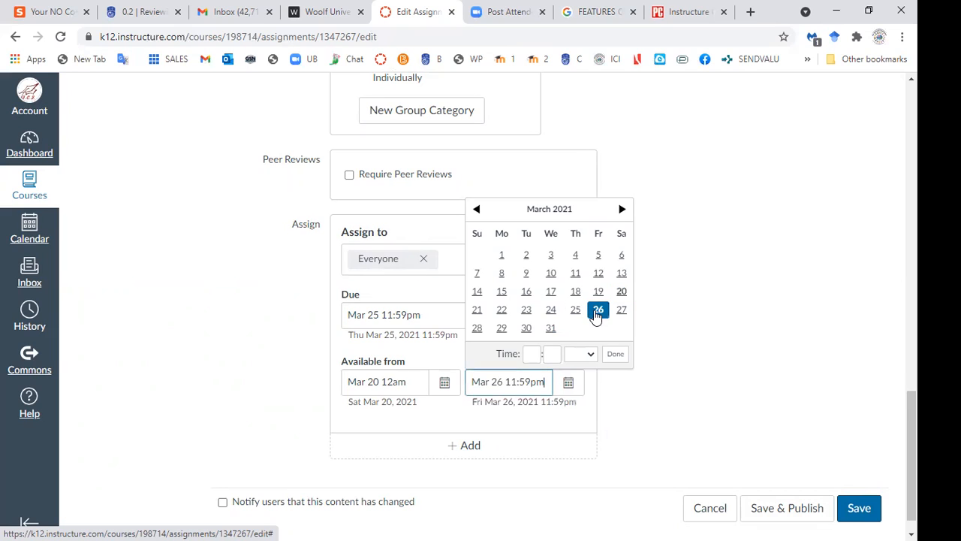
left_click(675, 401)
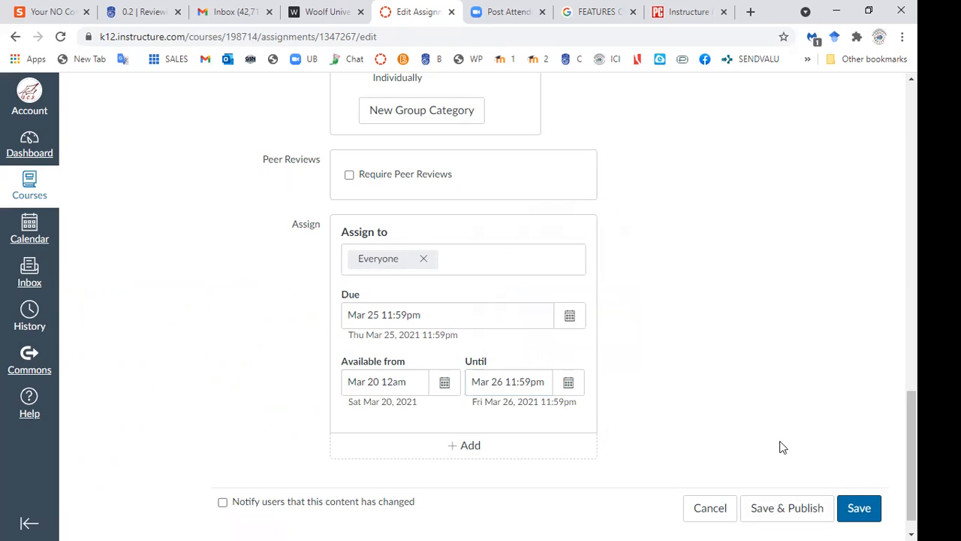
scroll(808, 448, "down", 1)
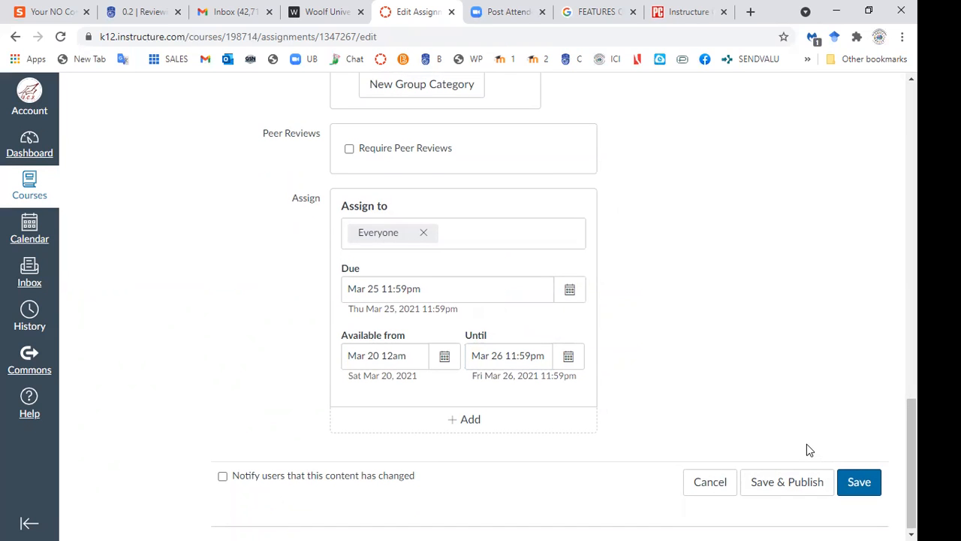
scroll(807, 444, "up", 2)
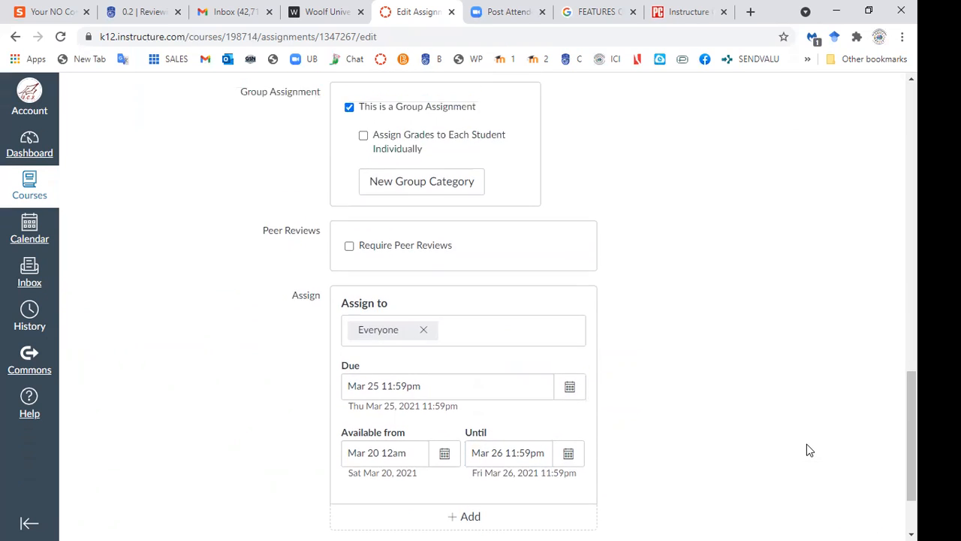
scroll(808, 445, "down", 2)
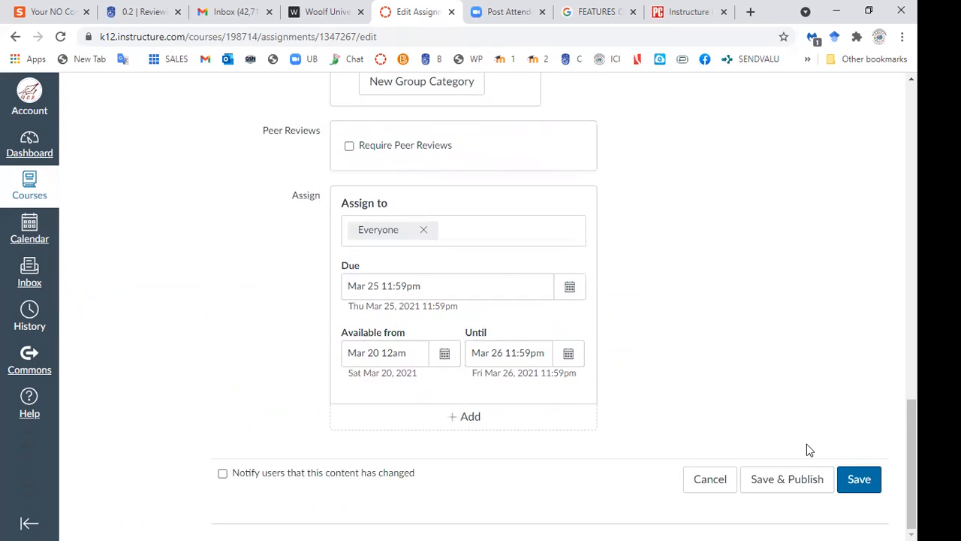
Step: Turn off the group assignment option, save and publish the CREATE AN ANNOUNCEMENT assignment, and review its published page
left_click(794, 478)
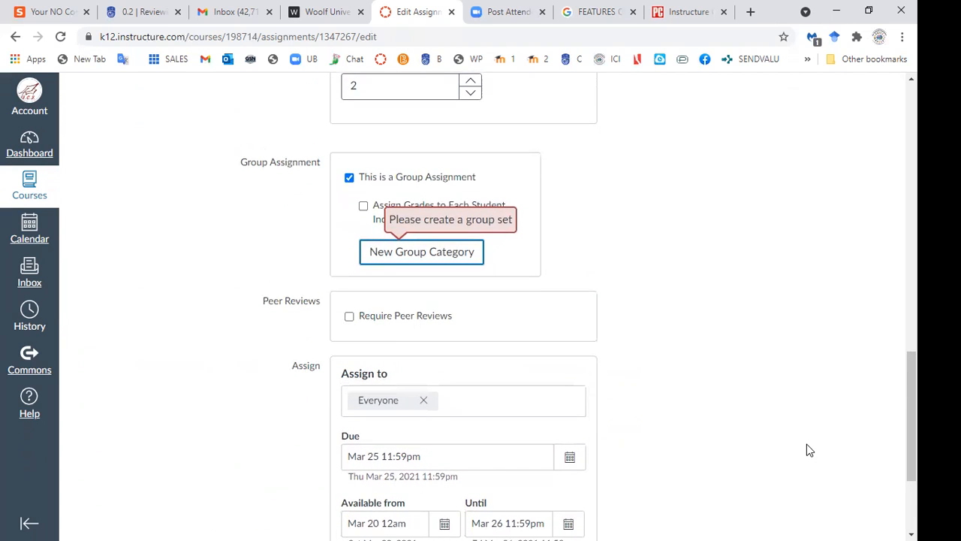
left_click(349, 177)
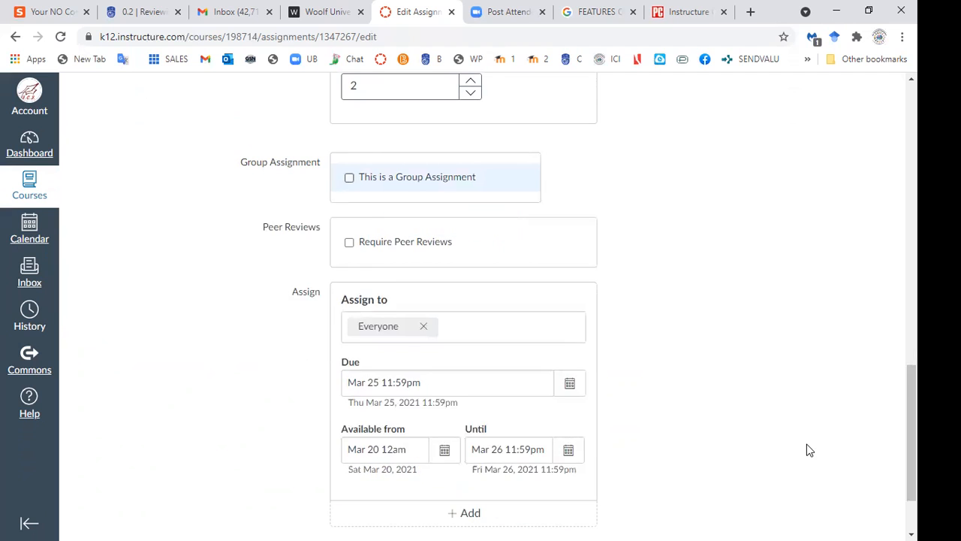
scroll(806, 444, "down", 2)
left_click(788, 478)
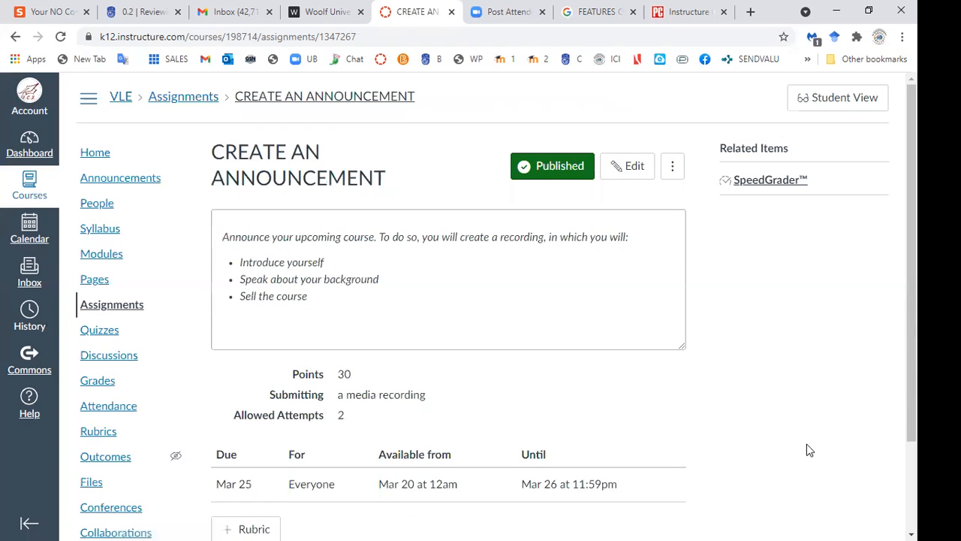
scroll(810, 449, "down", 3)
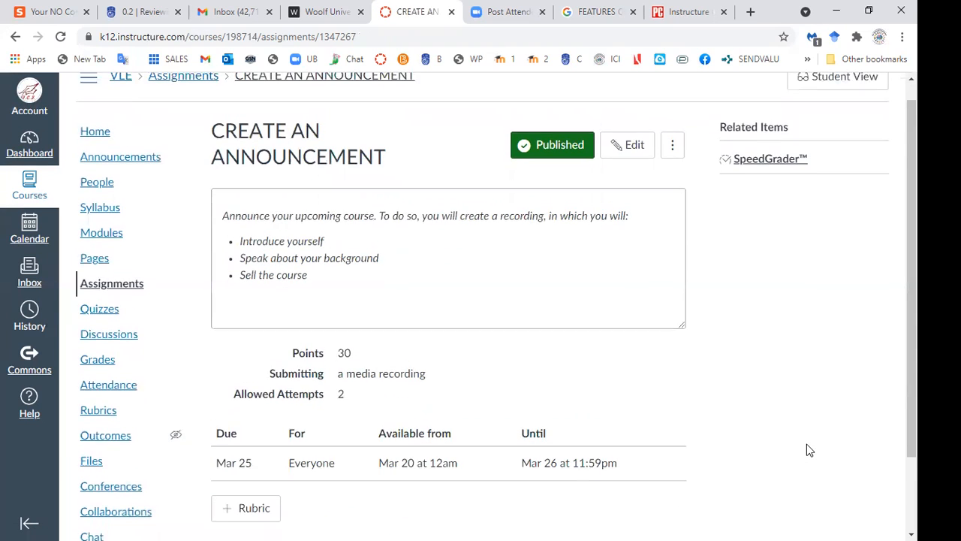
scroll(808, 445, "up", 3)
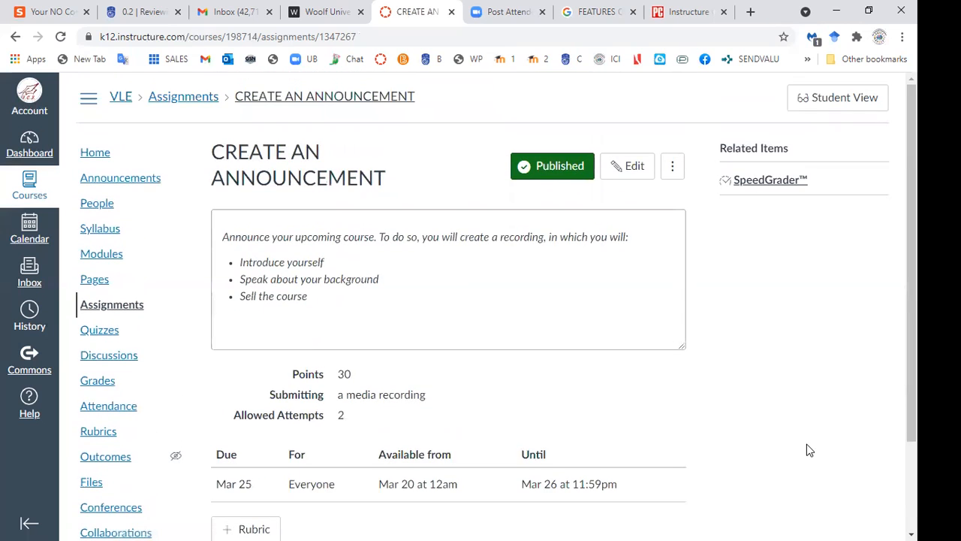
Step: Preview the CREATE AN ANNOUNCEMENT assignment in Student View, and return to the teacher's view
left_click(837, 97)
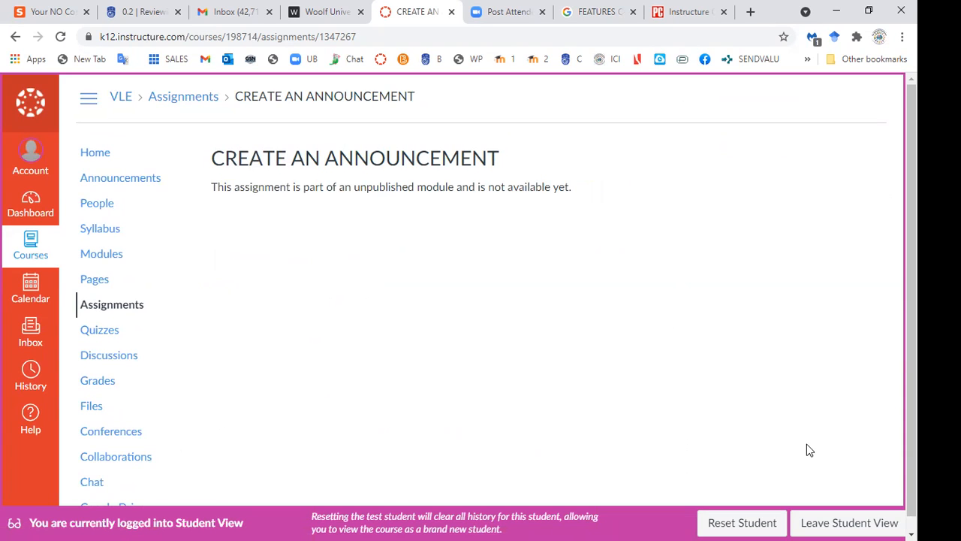
scroll(806, 444, "up", 1)
left_click(848, 523)
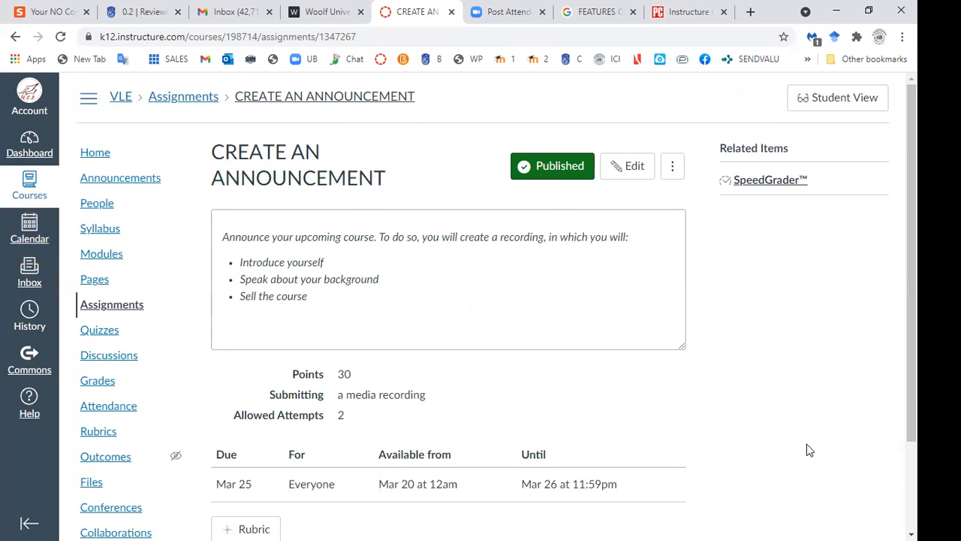
left_click(228, 37)
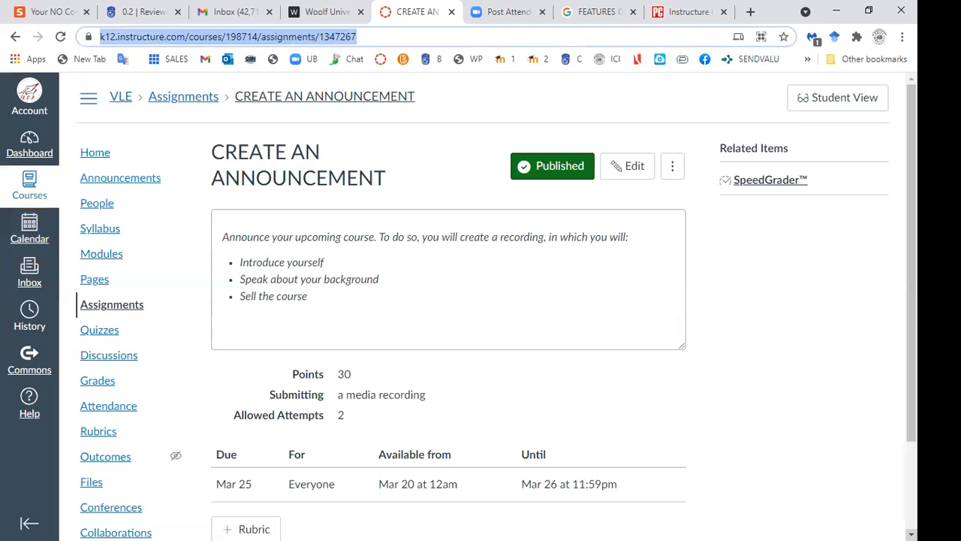
scroll(481, 300, "down", 3)
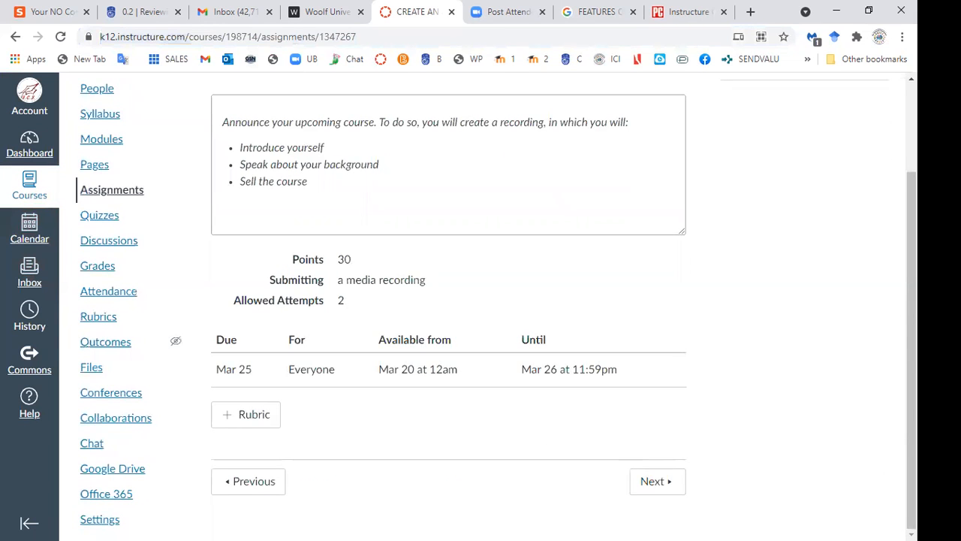
scroll(480, 301, "up", 3)
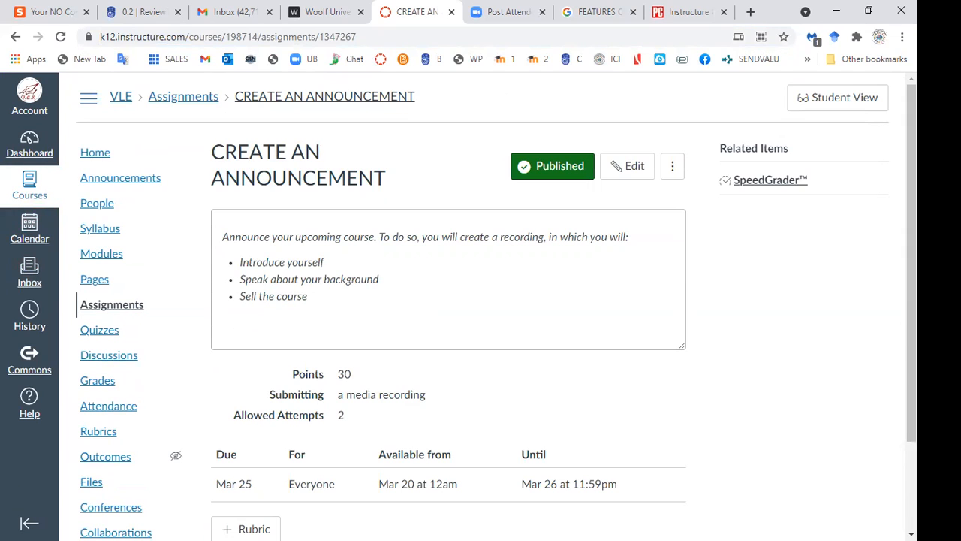
Step: Open the teacher's calendar and examine the scheduled coursework for March 2021 in month view
left_click(29, 228)
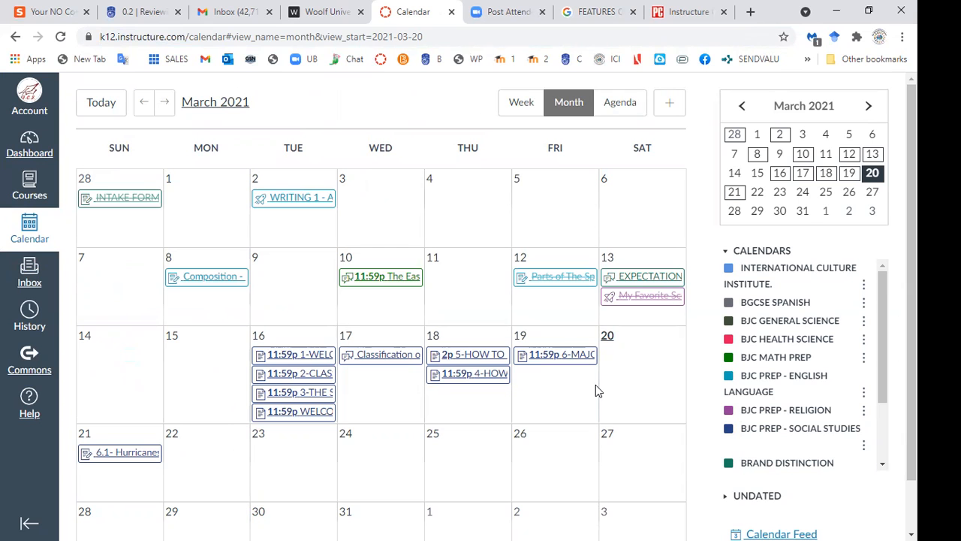
scroll(596, 385, "down", 2)
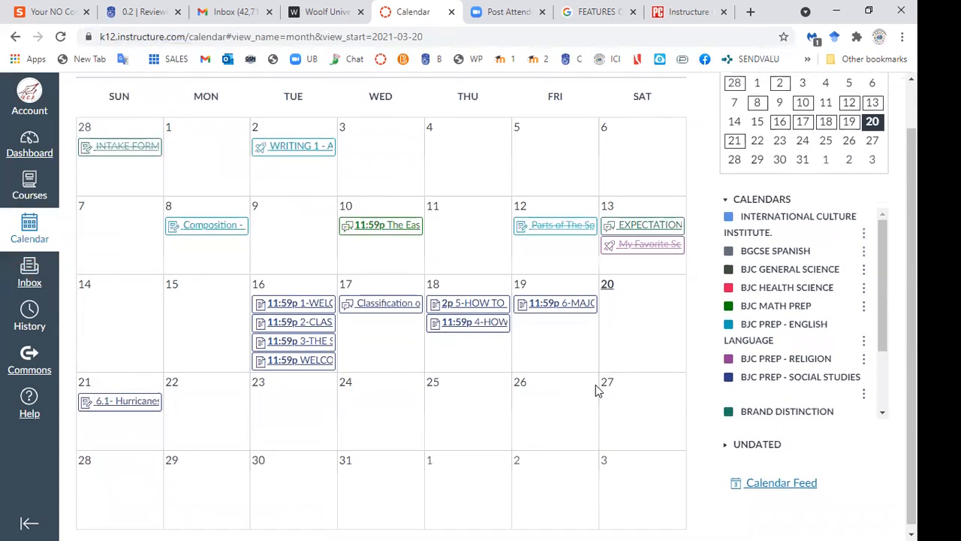
scroll(596, 385, "up", 2)
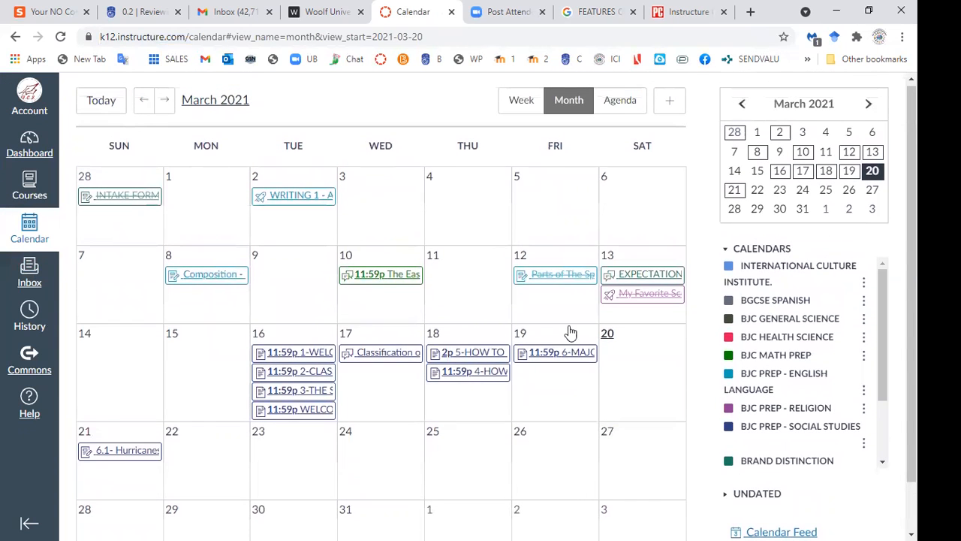
scroll(451, 441, "down", 2)
scroll(448, 441, "up", 2)
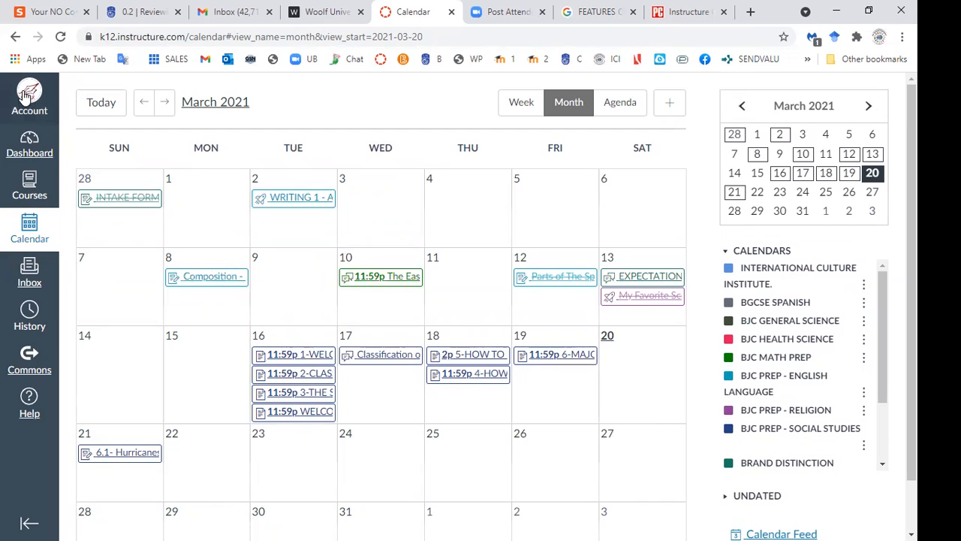
Step: Return to the CREATE AN ANNOUNCEMENT assignment page and review its instructions, points, attempts and dates
left_click(15, 37)
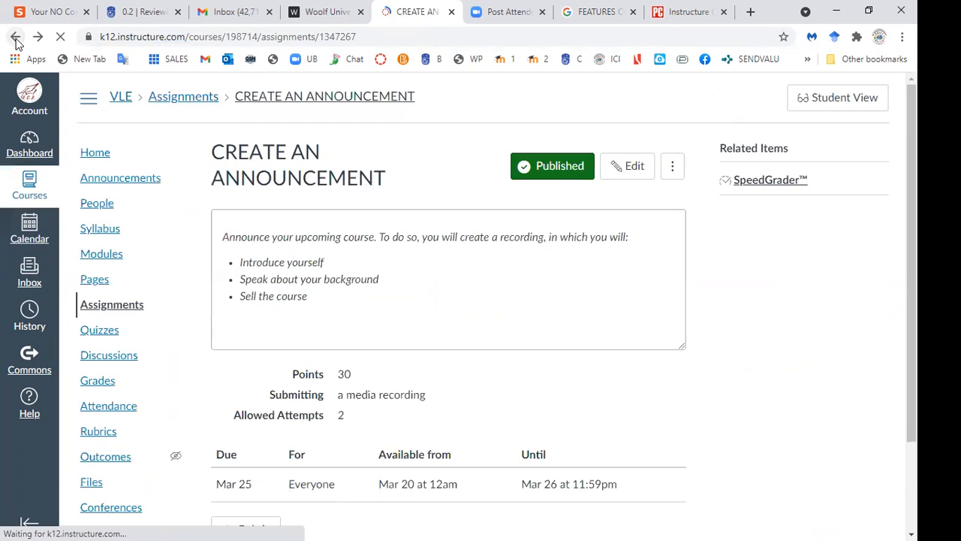
scroll(18, 43, "down", 2)
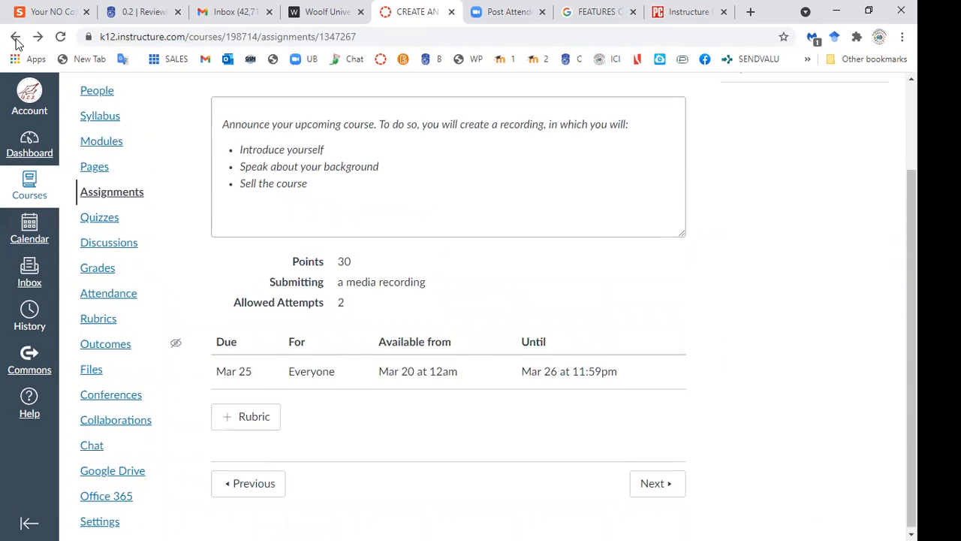
scroll(15, 41, "up", 2)
scroll(18, 44, "up", 3)
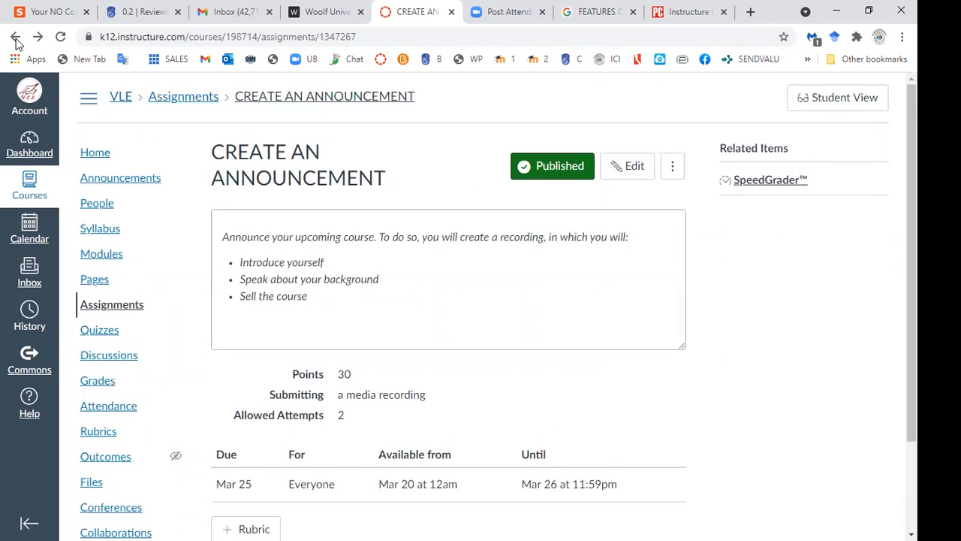
scroll(17, 42, "down", 2)
scroll(17, 42, "up", 2)
Step: Go back to the course modules, publish the COMMUNICATION module and unpublish its EFFECTIVE COMMUNICATION item
left_click(17, 42)
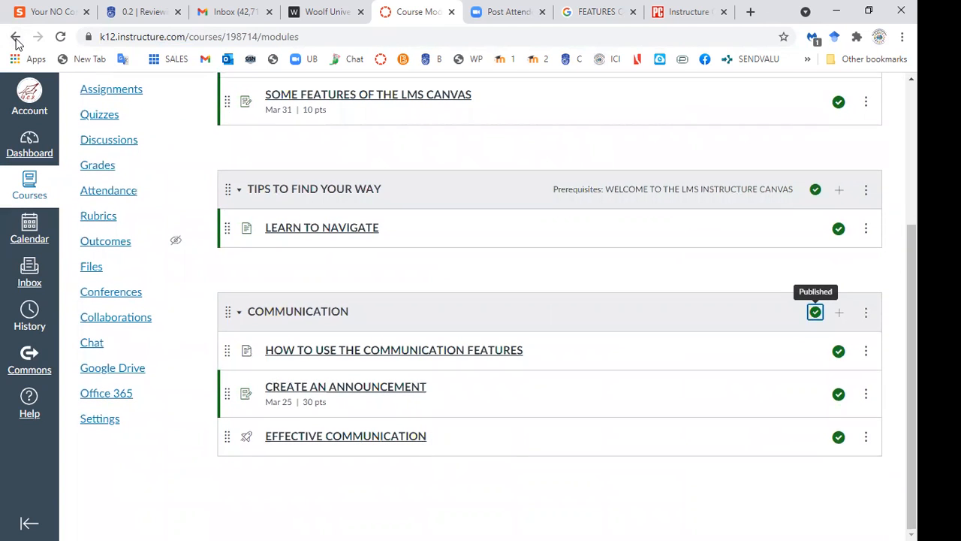
left_click(839, 437)
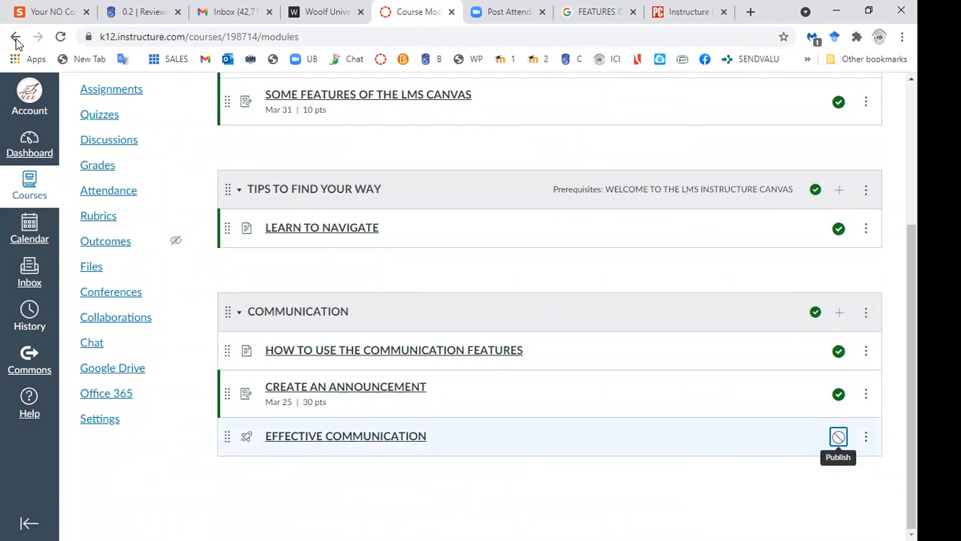
Step: Open the modules page in Student View and examine which COMMUNICATION module items students can see
scroll(549, 300, "up", 3)
left_click(838, 98)
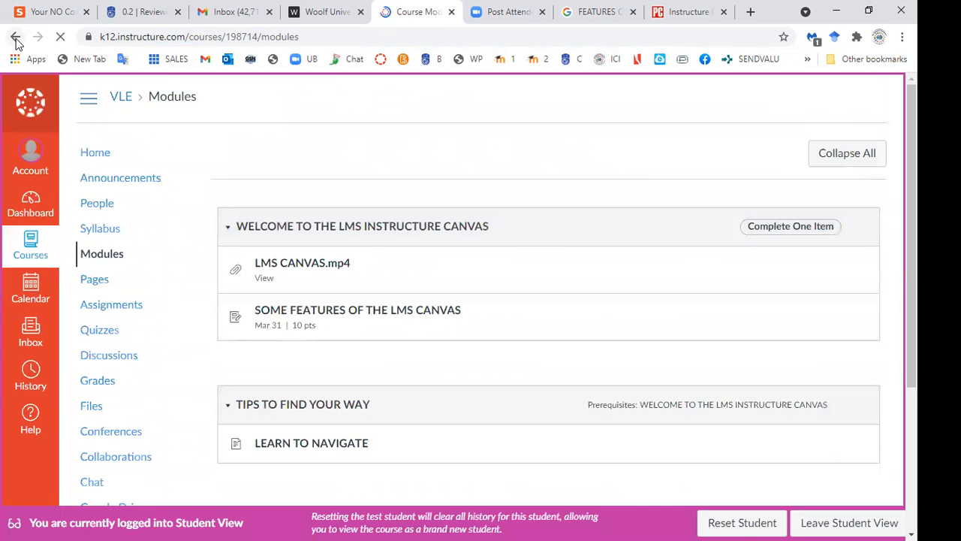
scroll(548, 300, "down", 3)
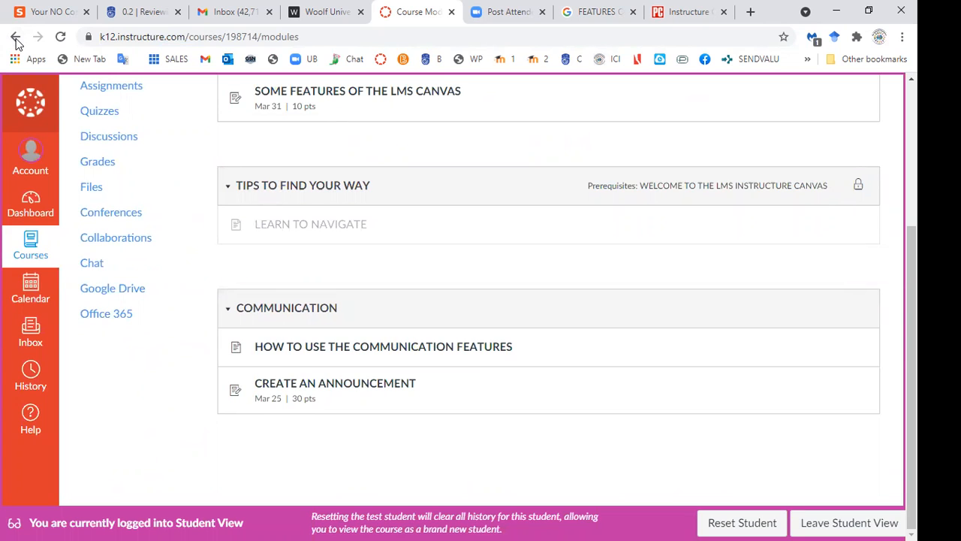
Step: Check the test student's March 2021 calendar for the assignment due dates, and leave Student View
left_click(30, 289)
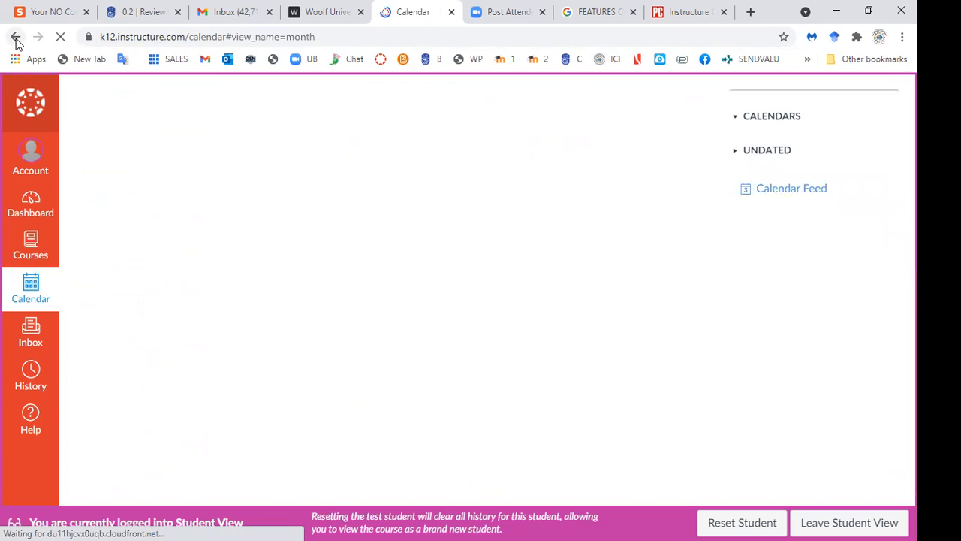
scroll(451, 300, "down", 2)
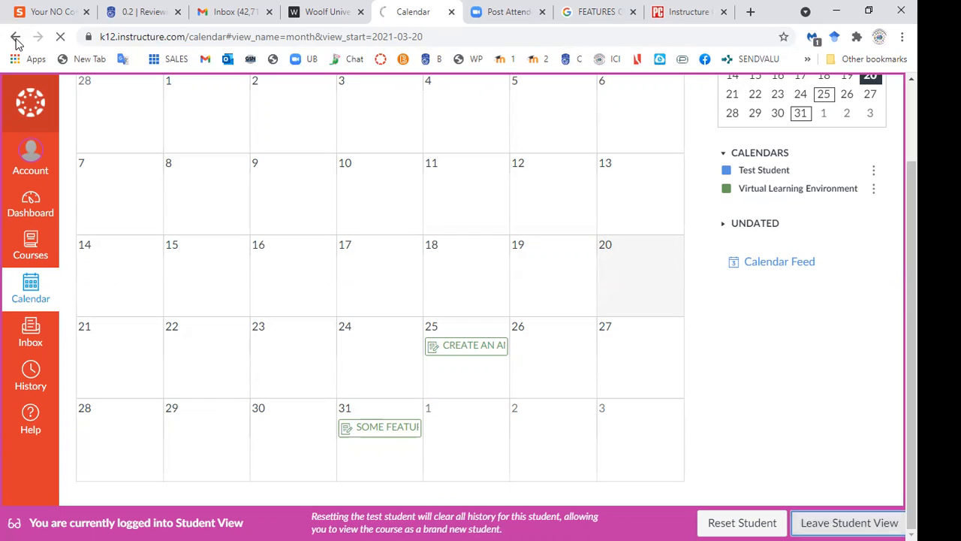
left_click(15, 38)
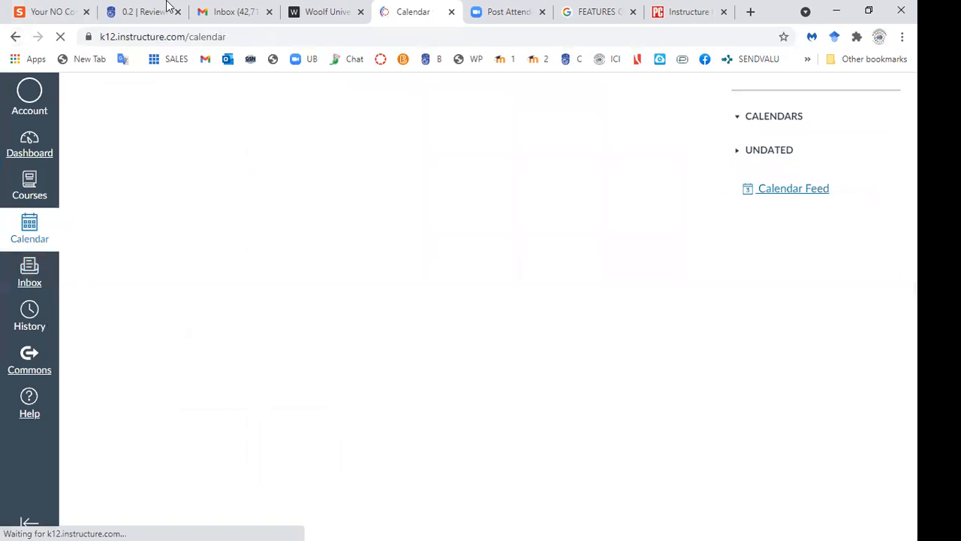